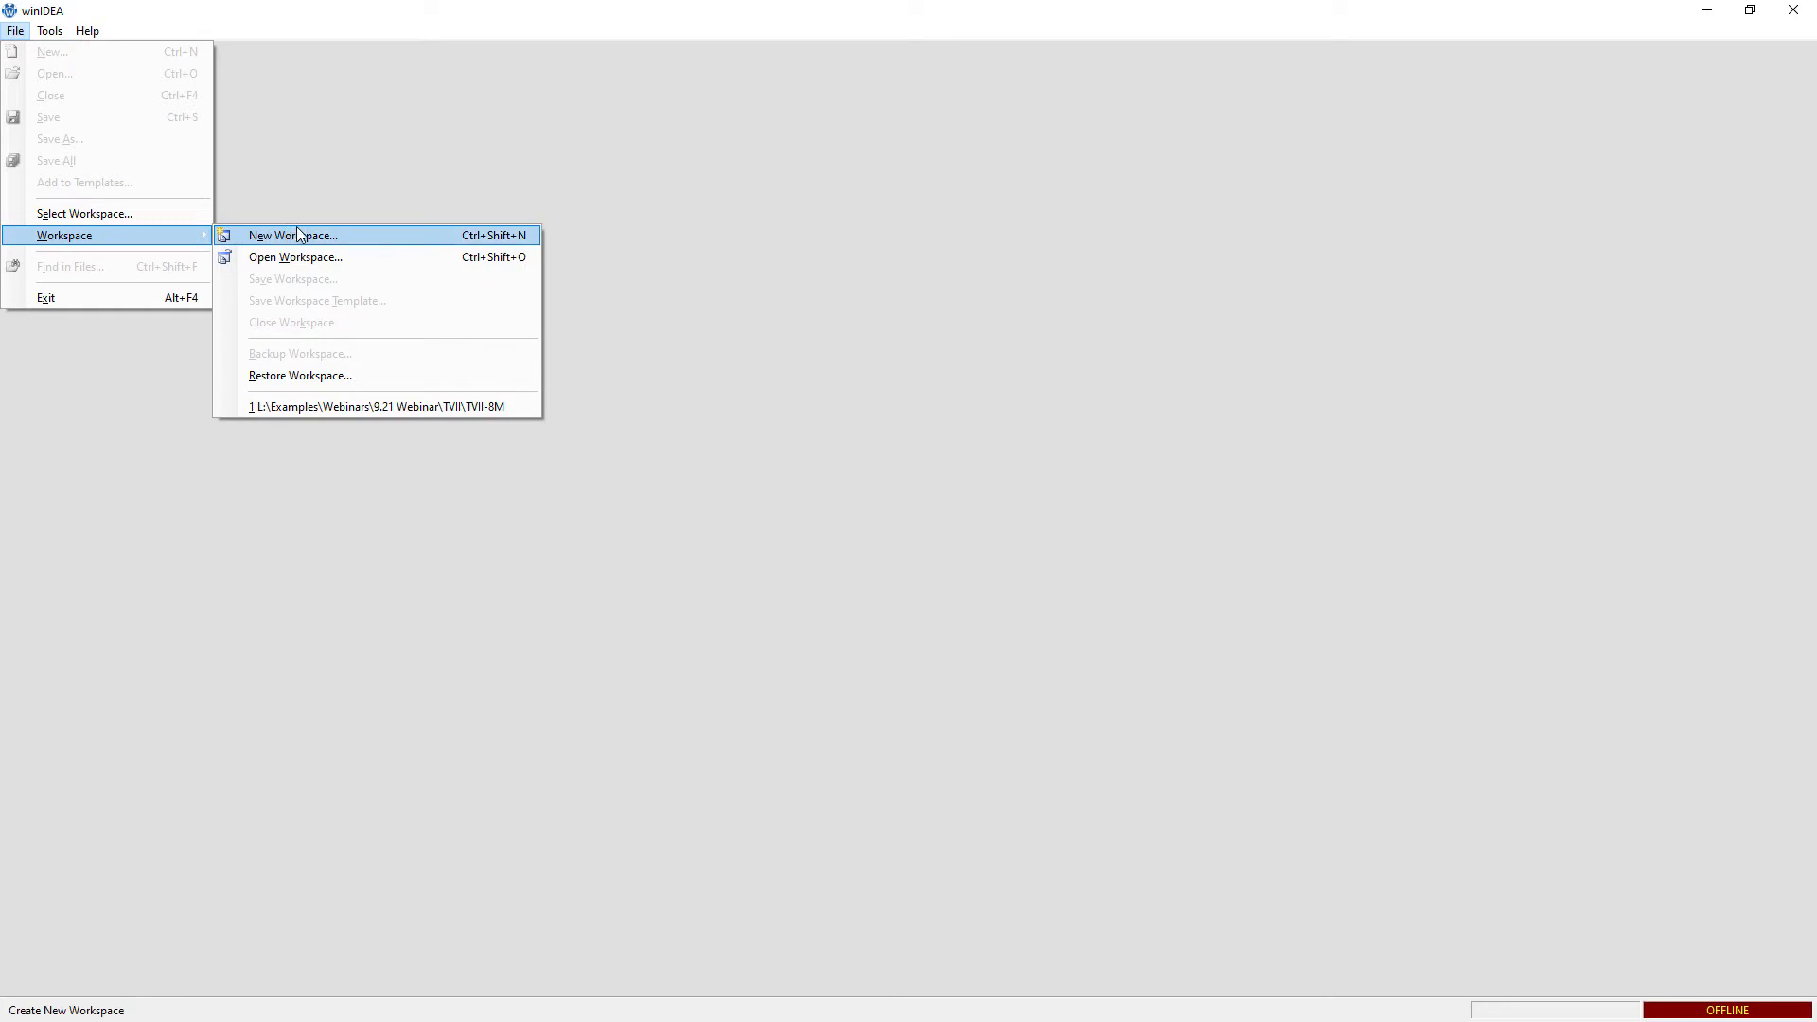
- Create a new workspace named TVII-8M without a template and assign the USB-connected iC5700 BlueBox to it
left_click(325, 235)
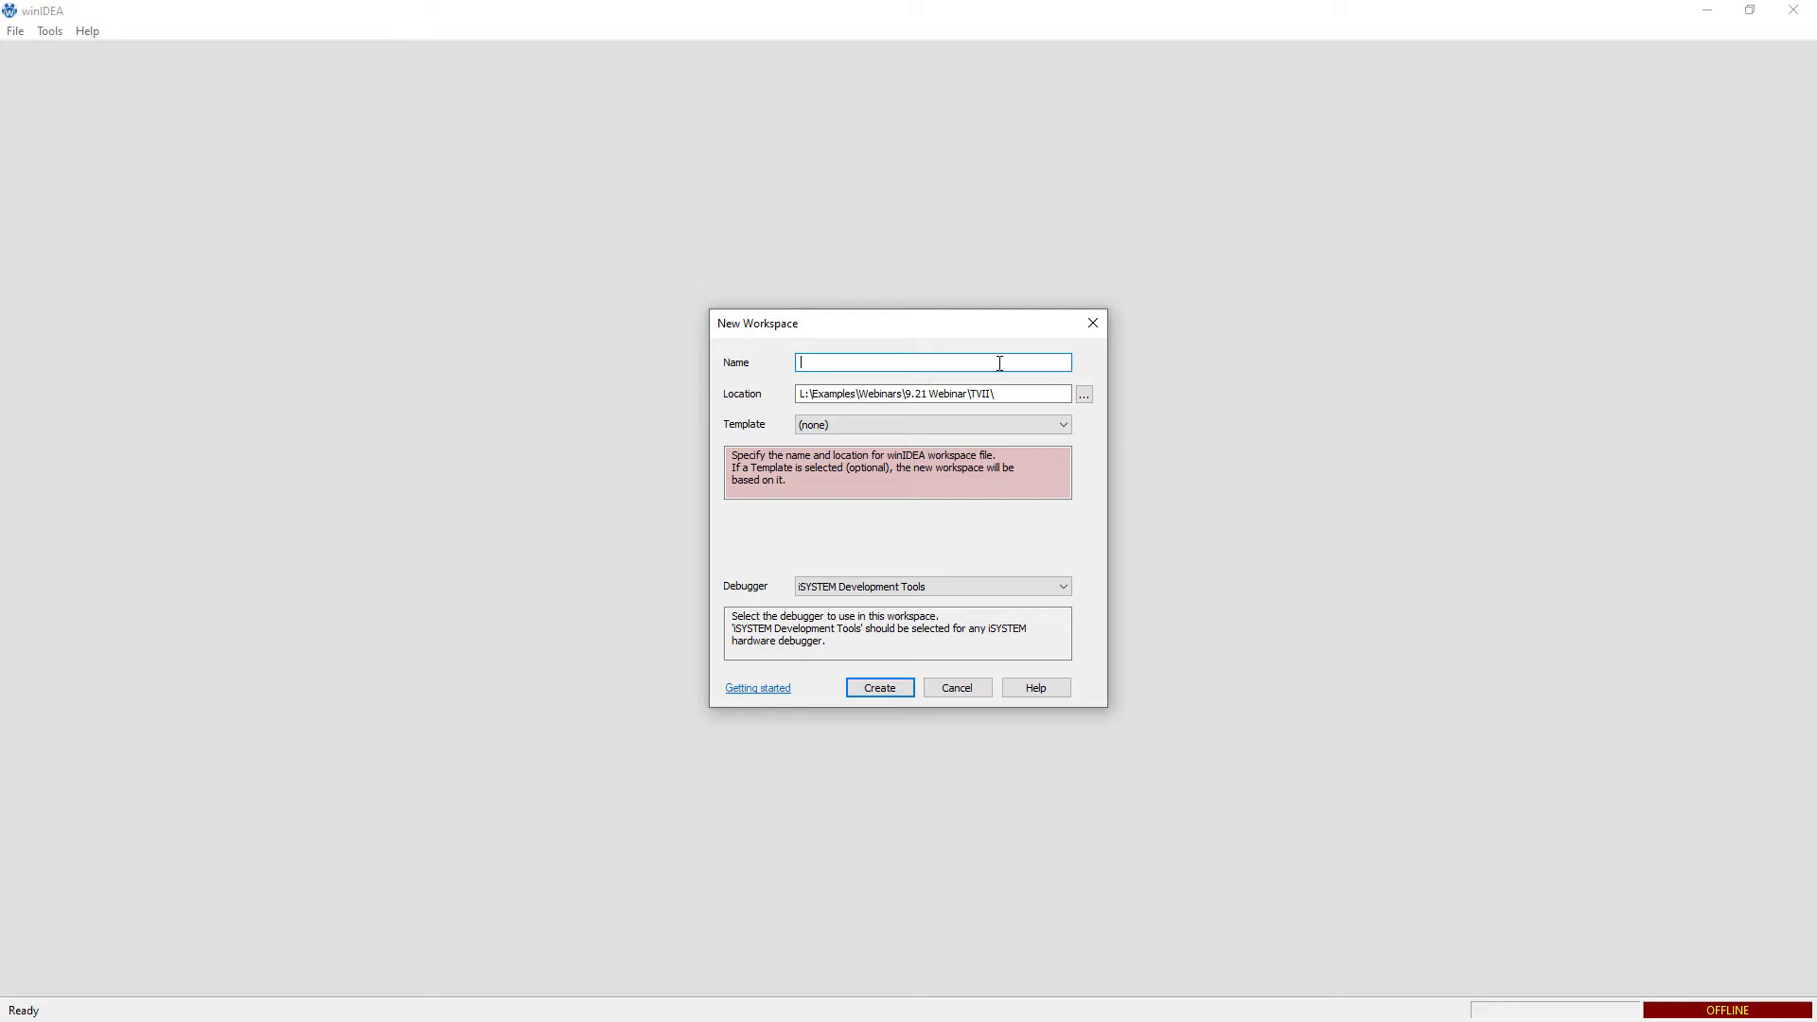
type("TVII-8M")
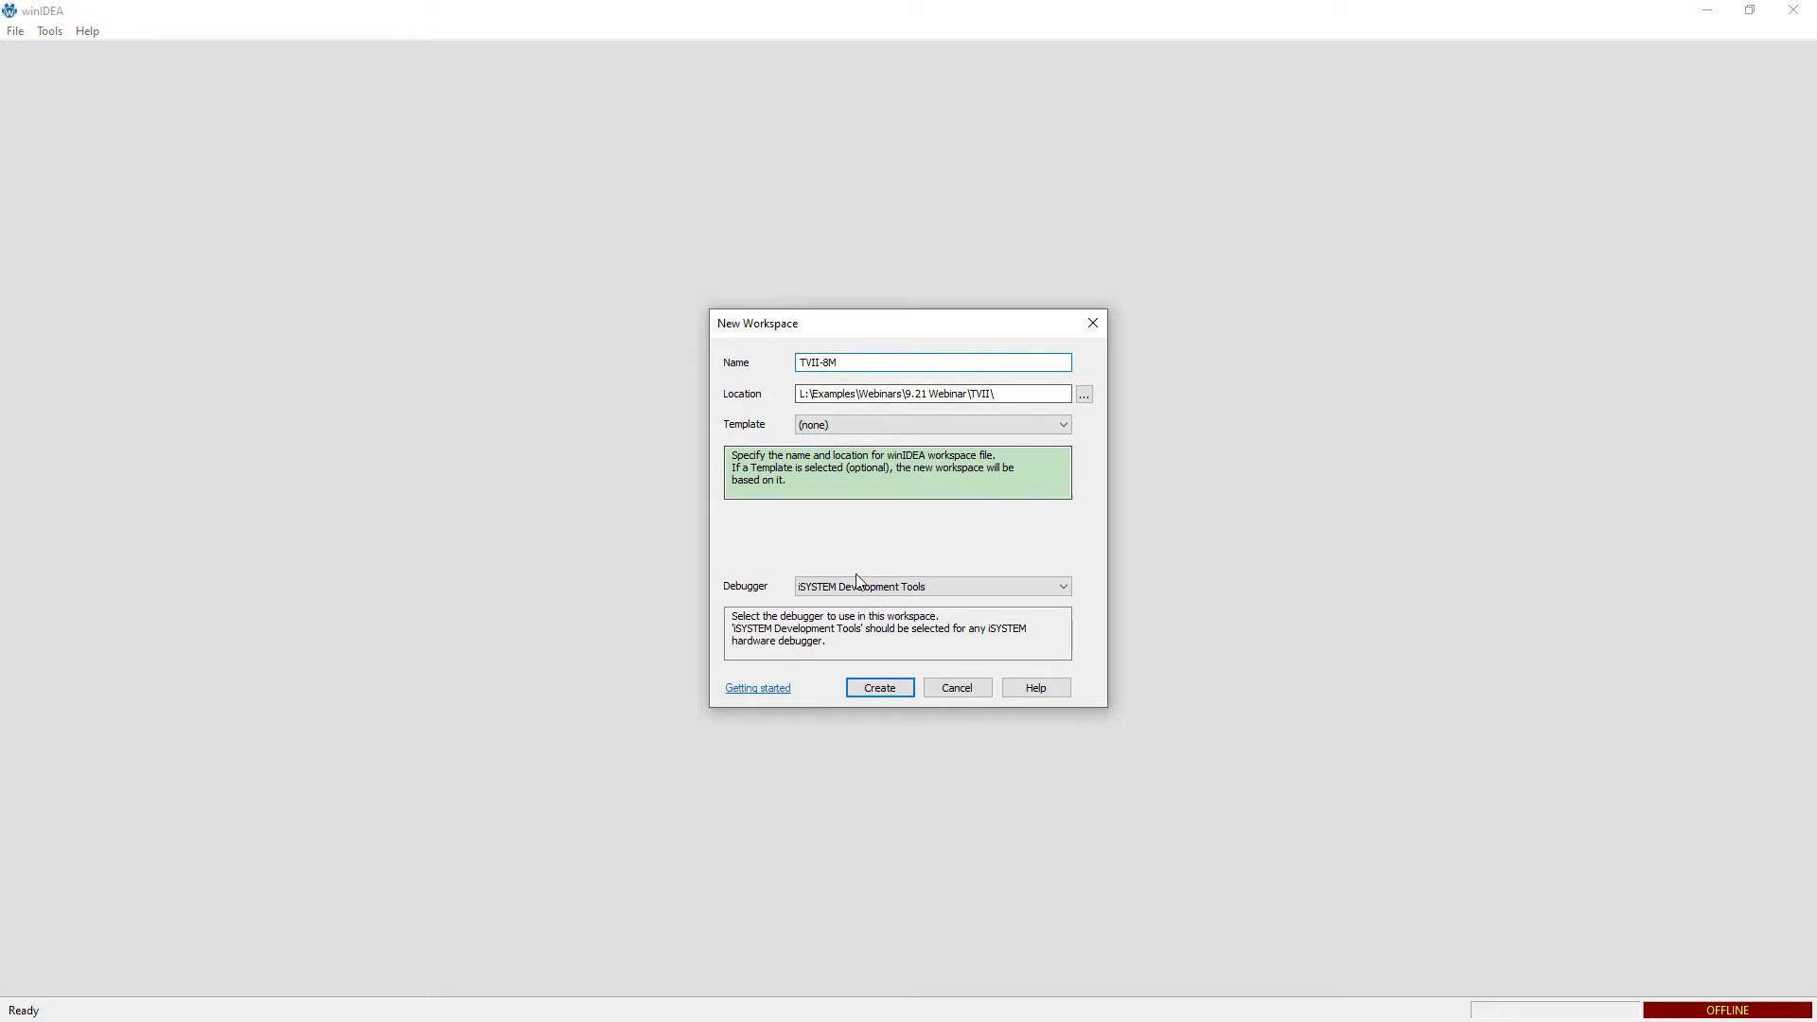
left_click(884, 688)
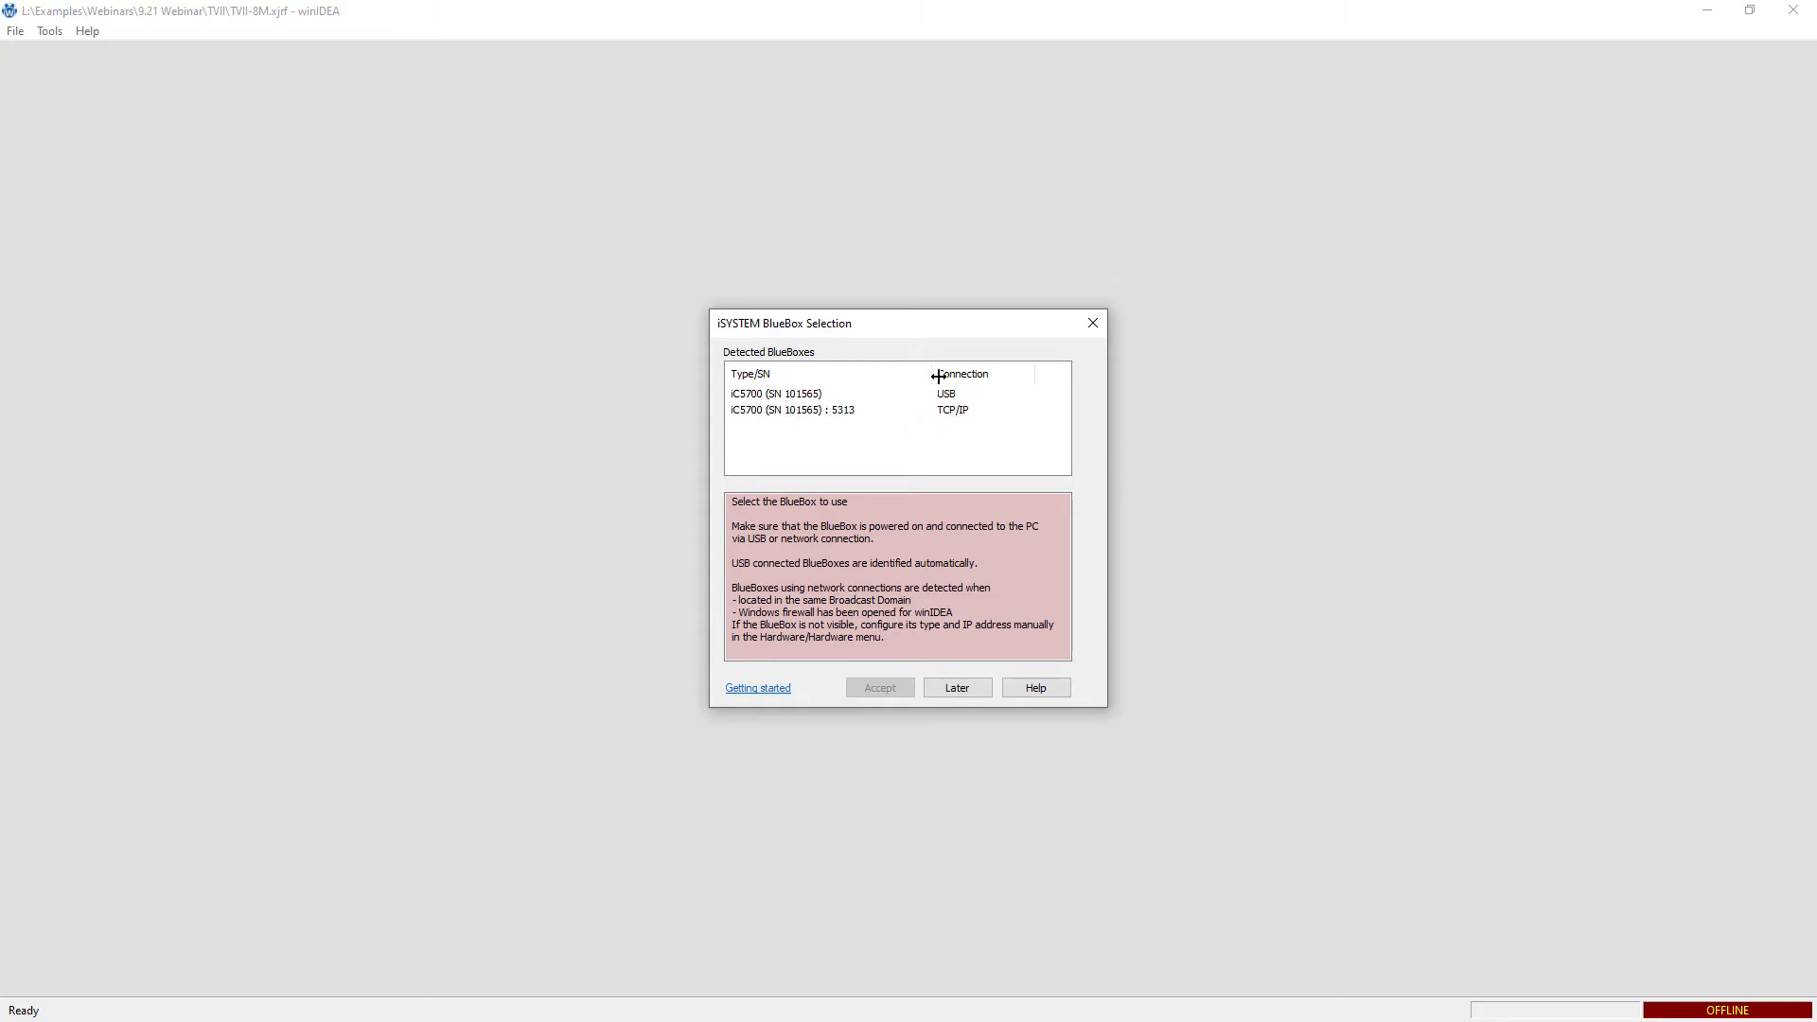
left_click(839, 398)
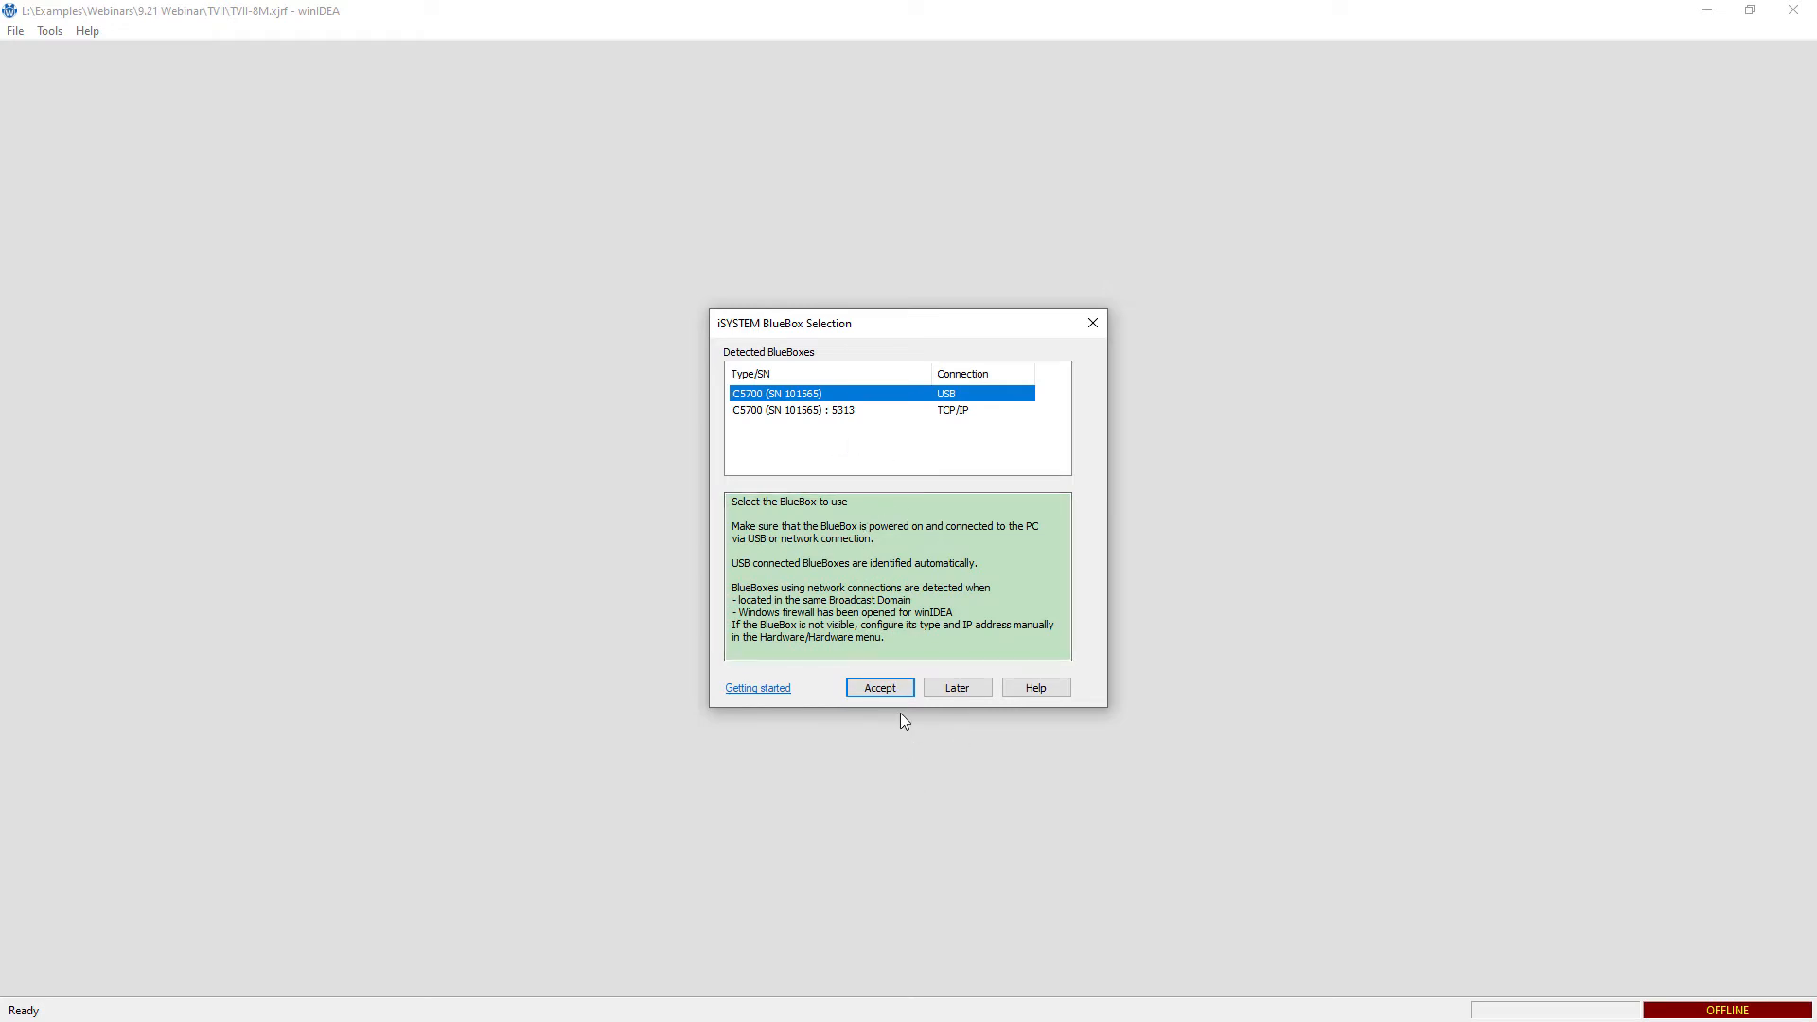
left_click(894, 689)
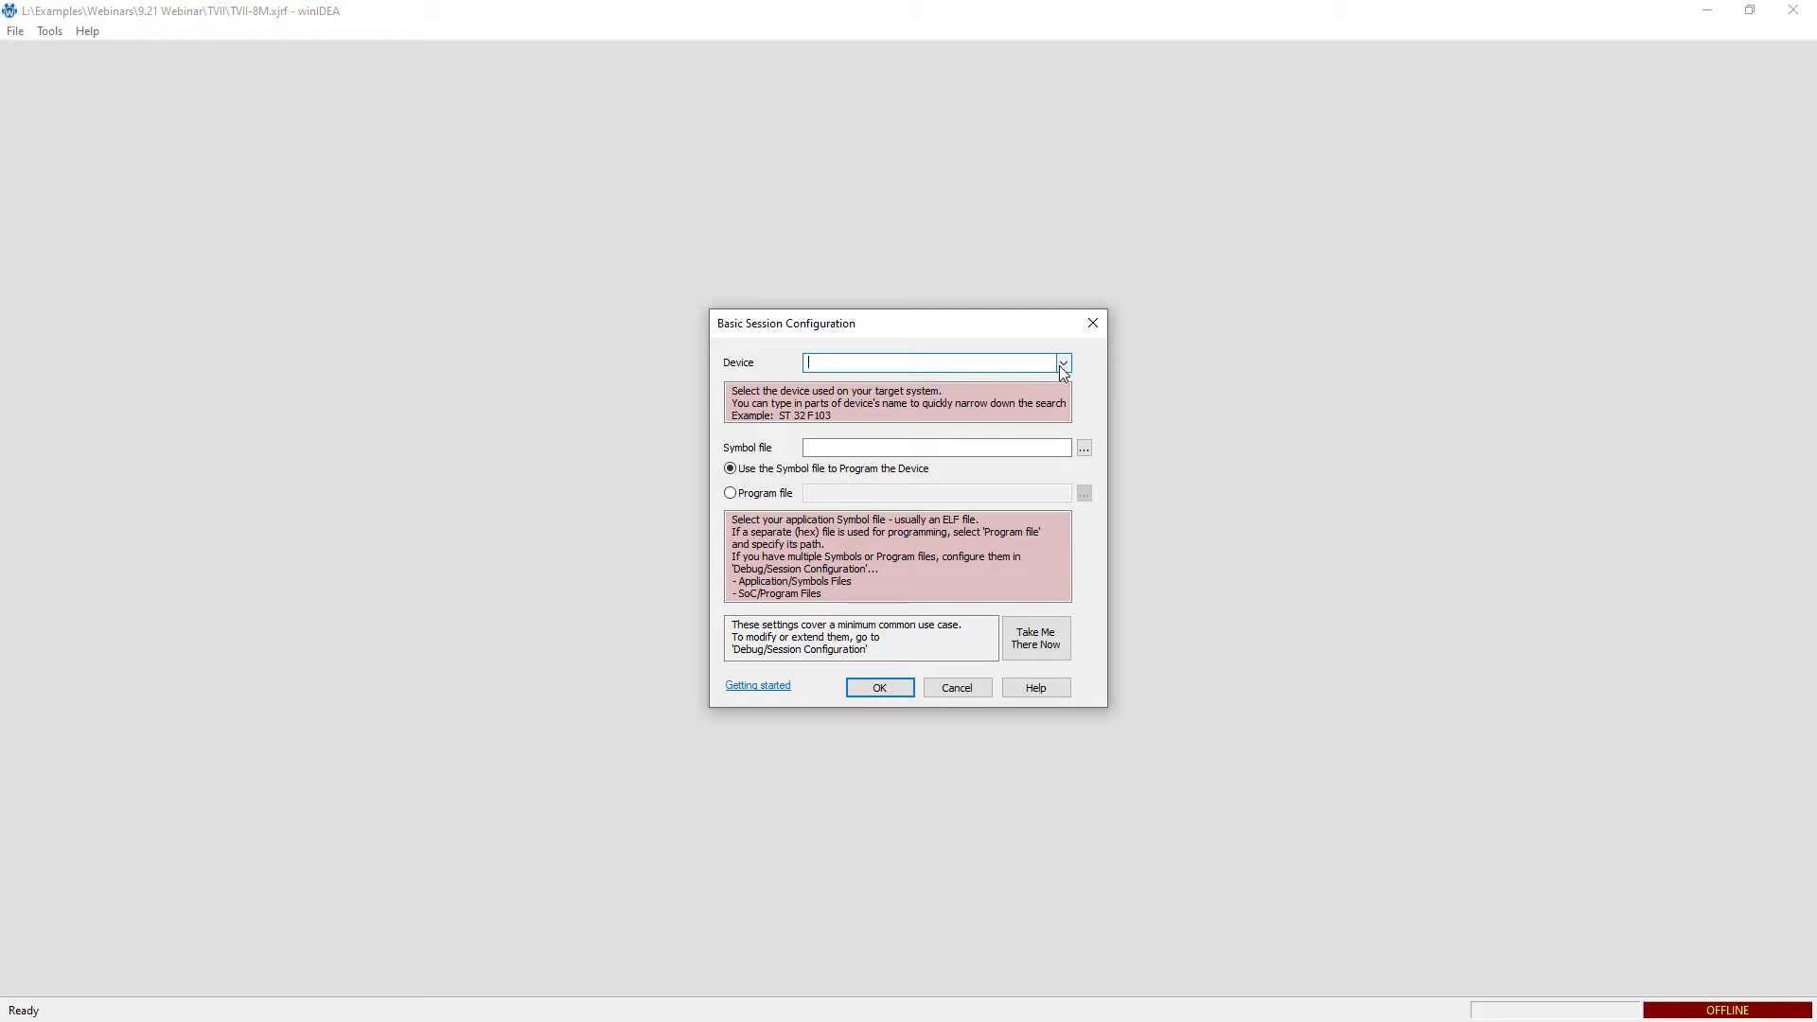
- Set the target device to CYT4BF #TraveoII, TVII, 8M in the basic session configuration
left_click(1063, 365)
type("TV")
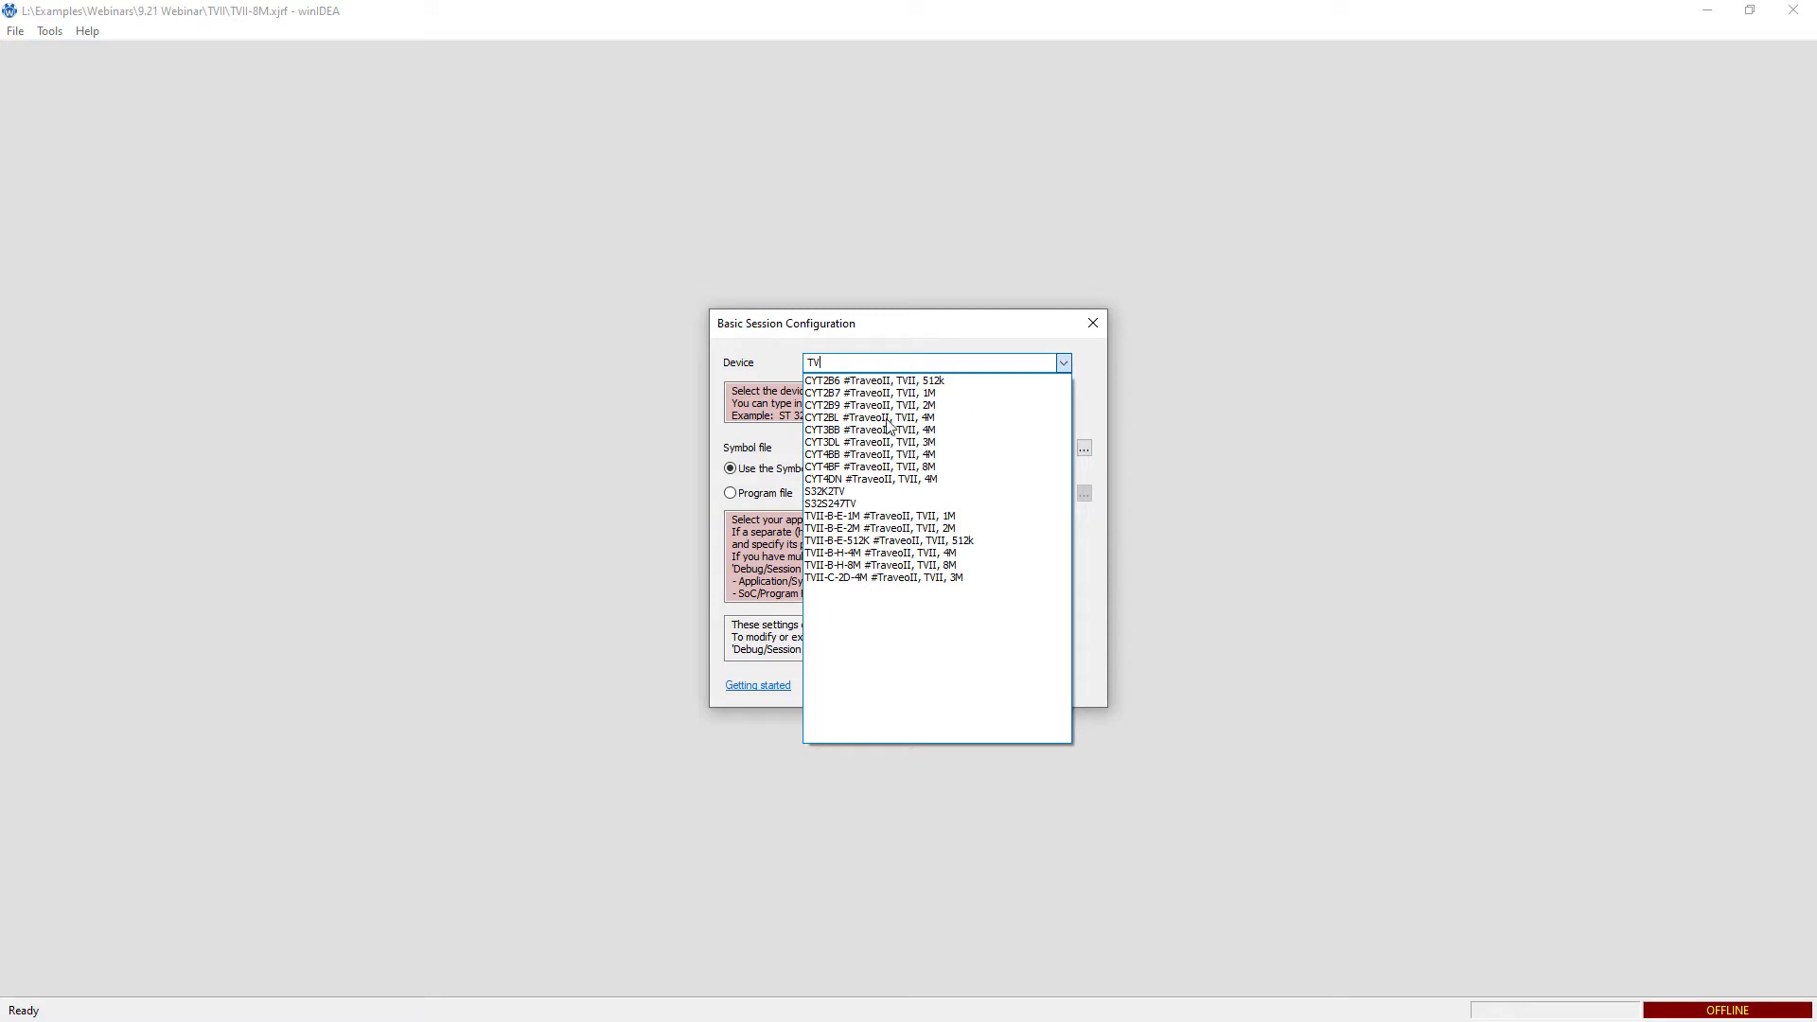
left_click(930, 467)
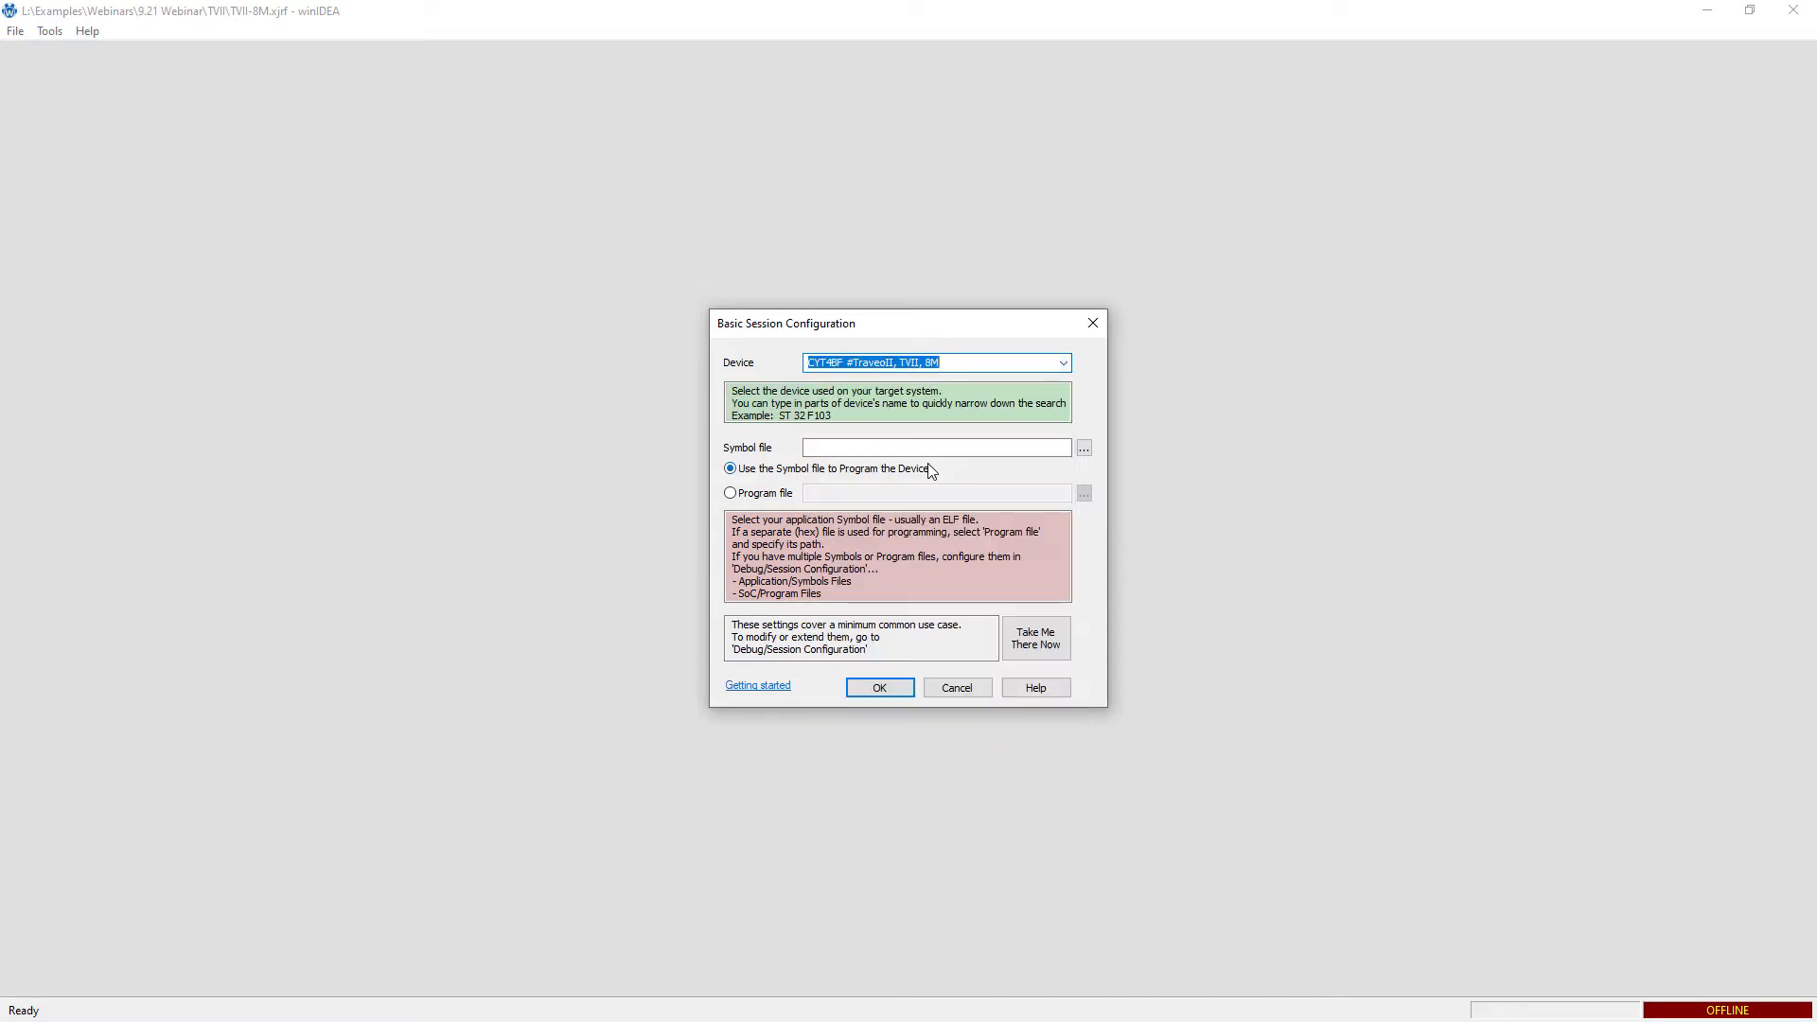
- Choose outputM0.elf from the TVII\M0\Debug folder as the symbol file
left_click(1084, 448)
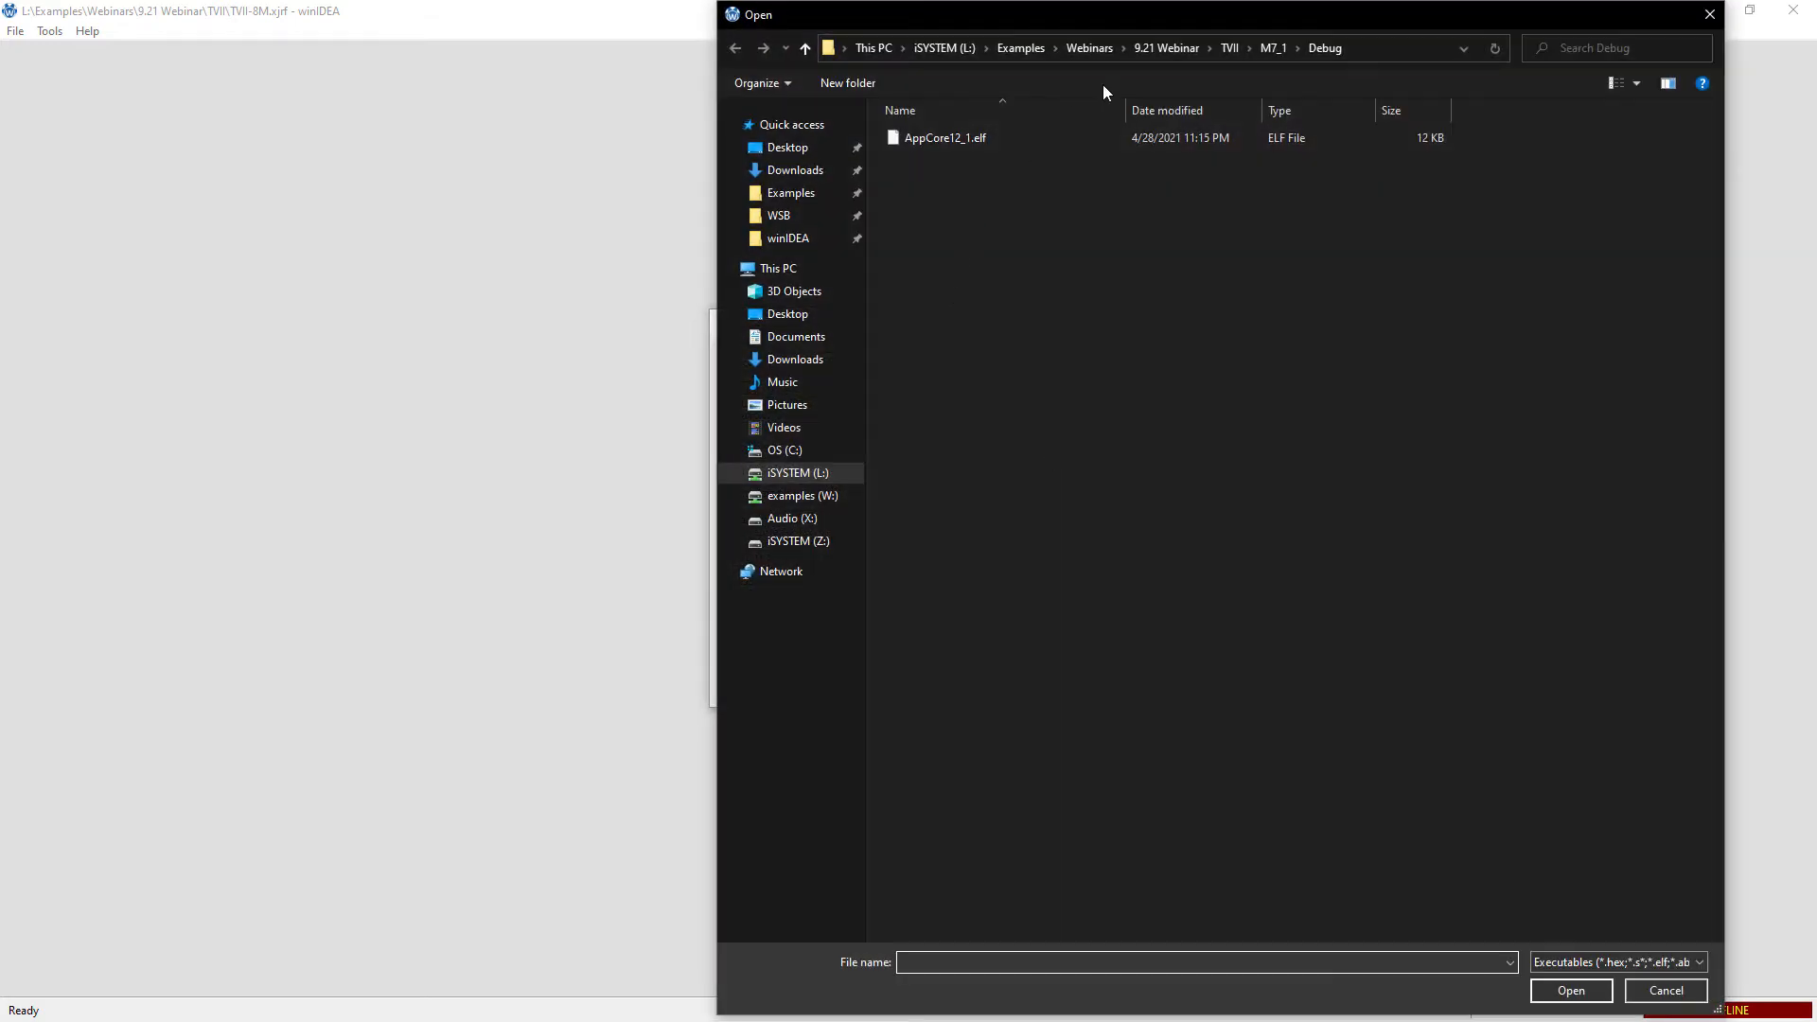
left_click(1230, 47)
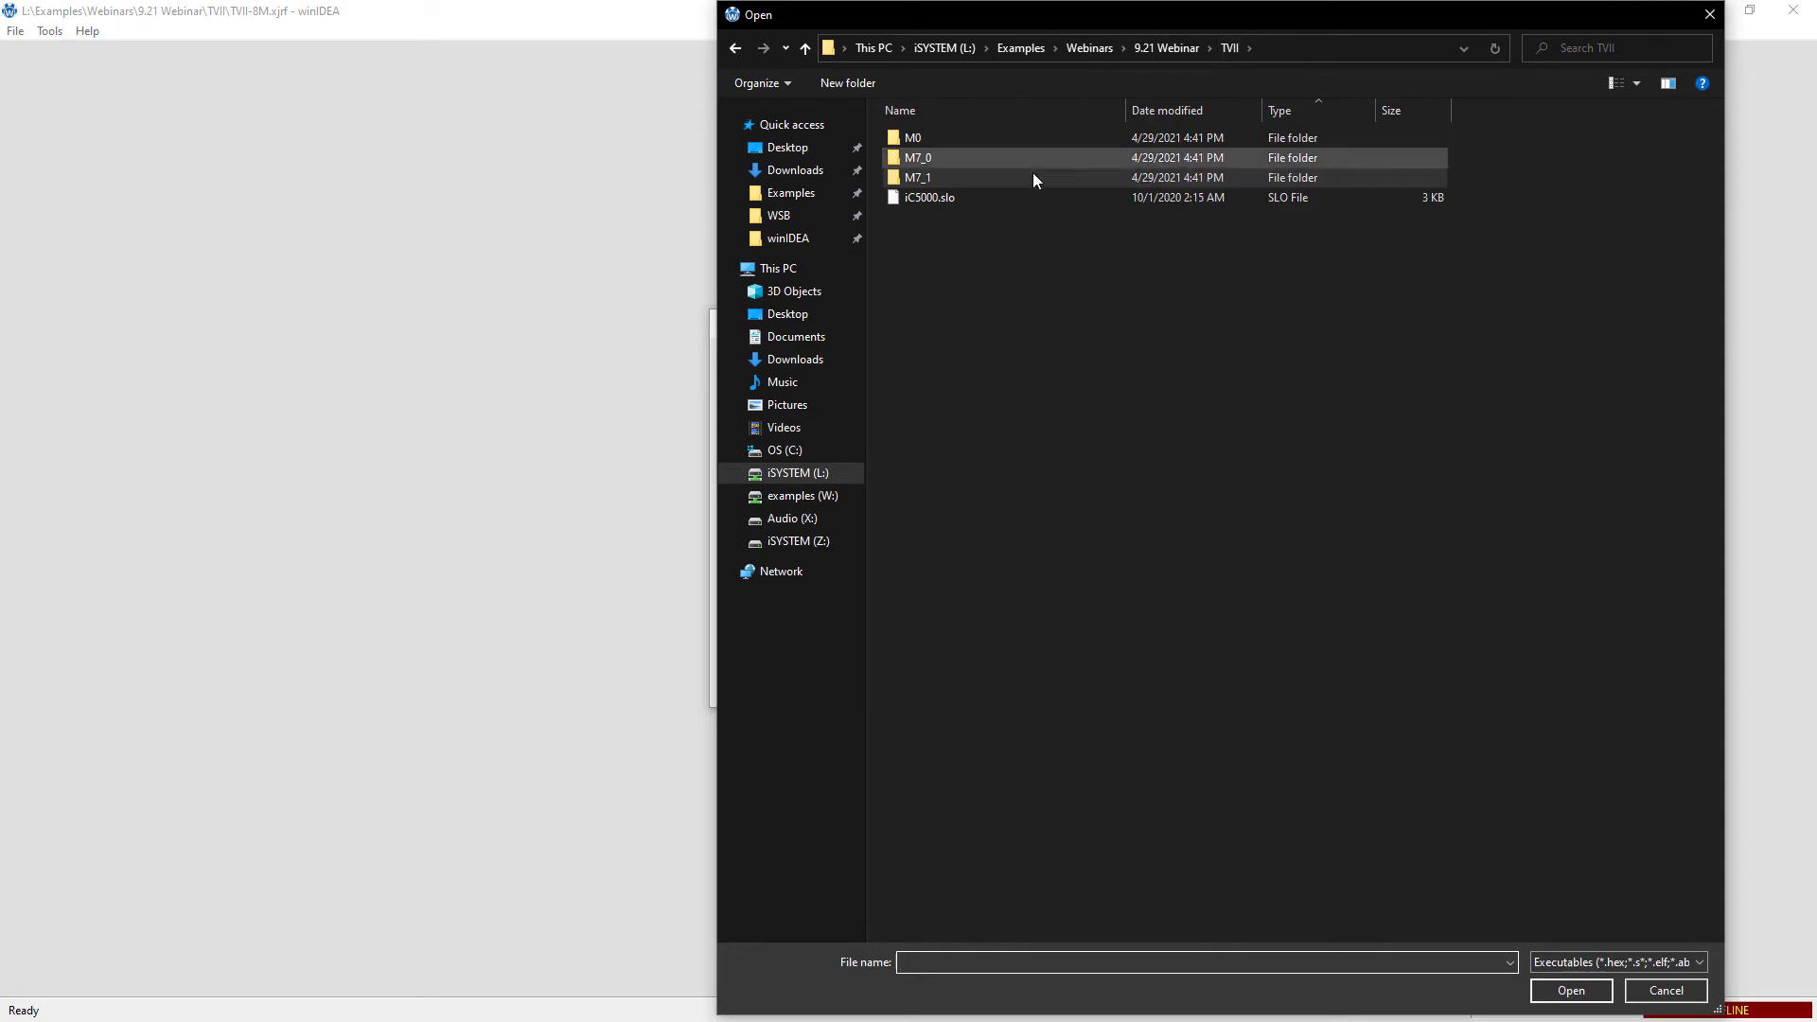
double_click(913, 138)
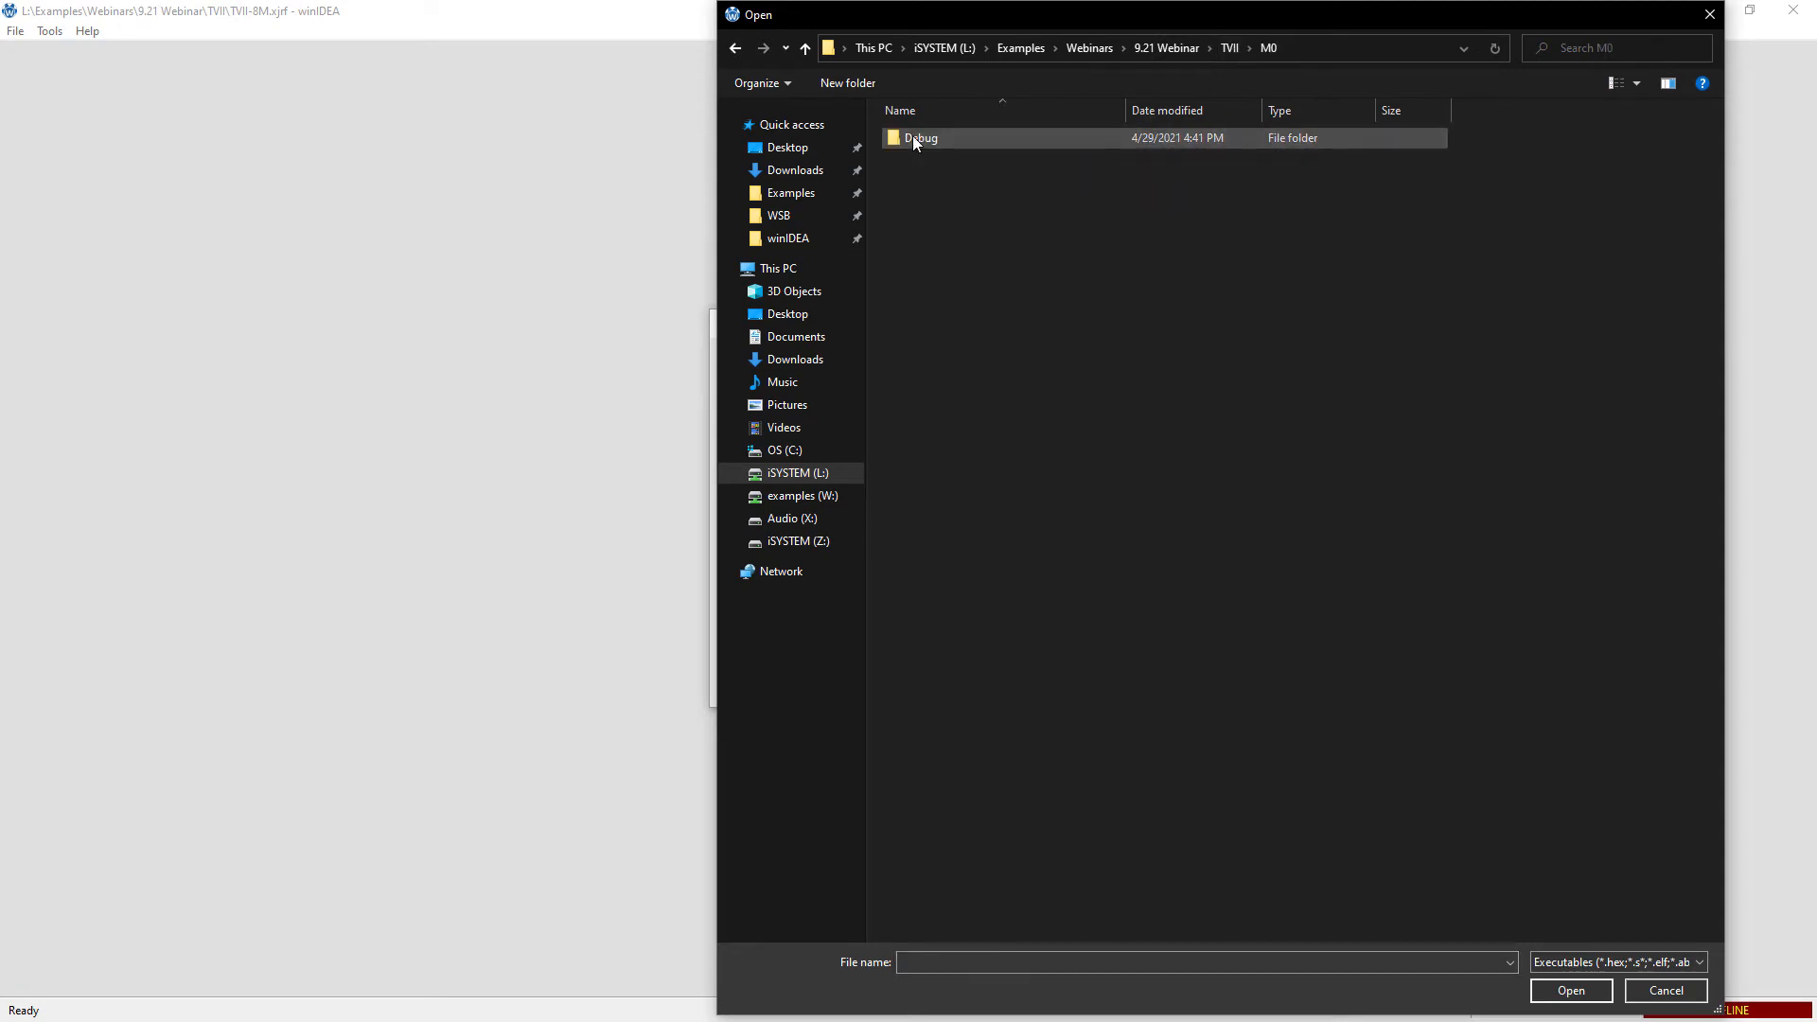
double_click(919, 138)
left_click(948, 138)
left_click(1569, 991)
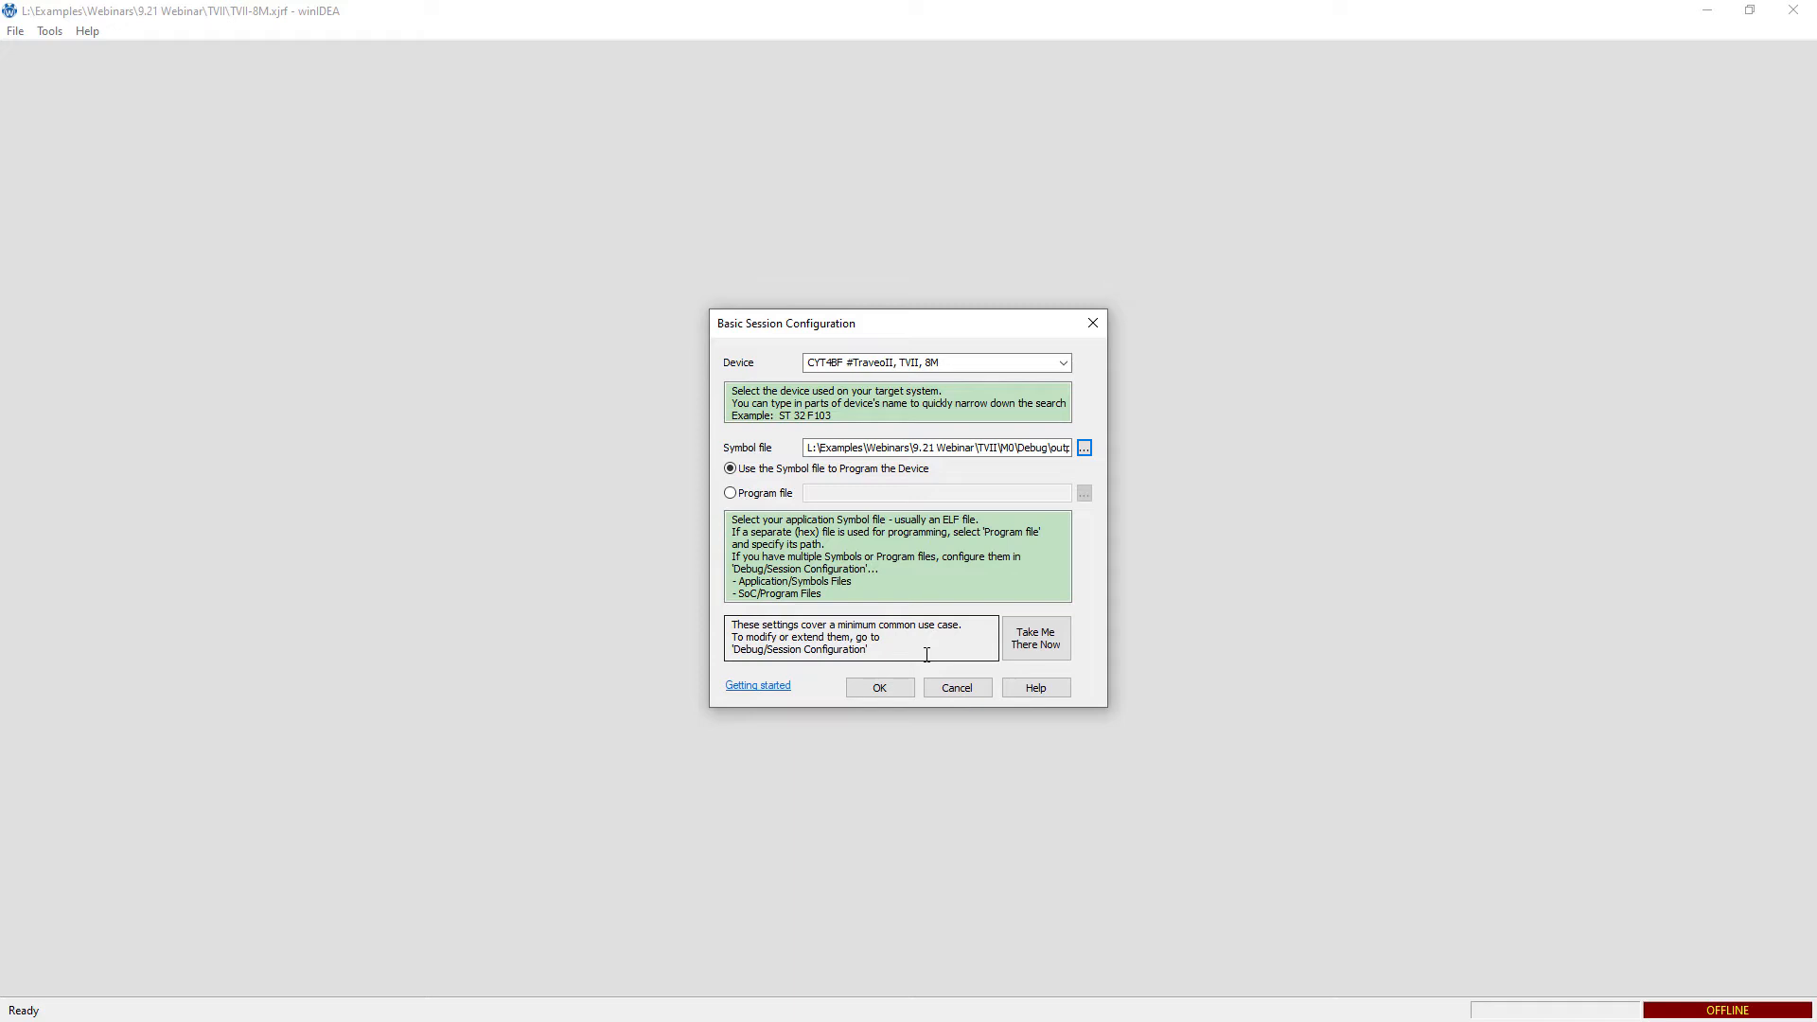
- Rename the default application to App_Core0 in the full session configuration, checking its symbol files, directories and OS settings
left_click(1033, 642)
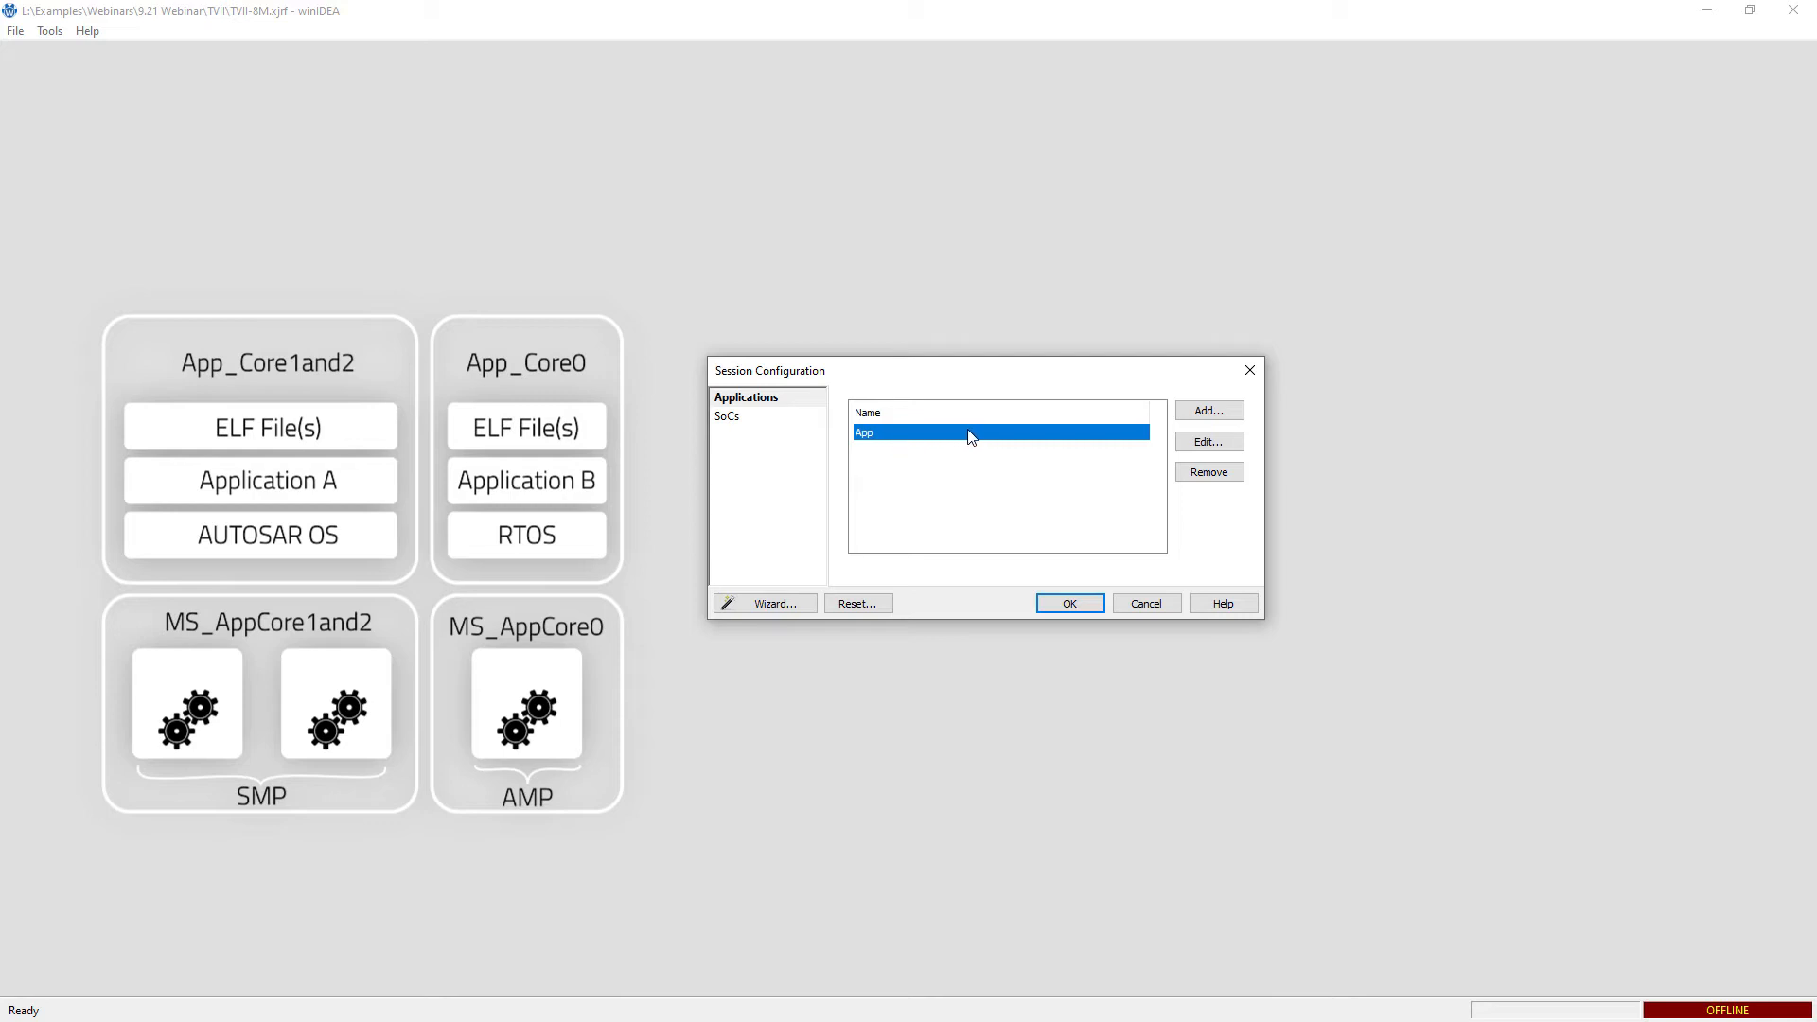
left_click(1209, 442)
left_click(983, 332)
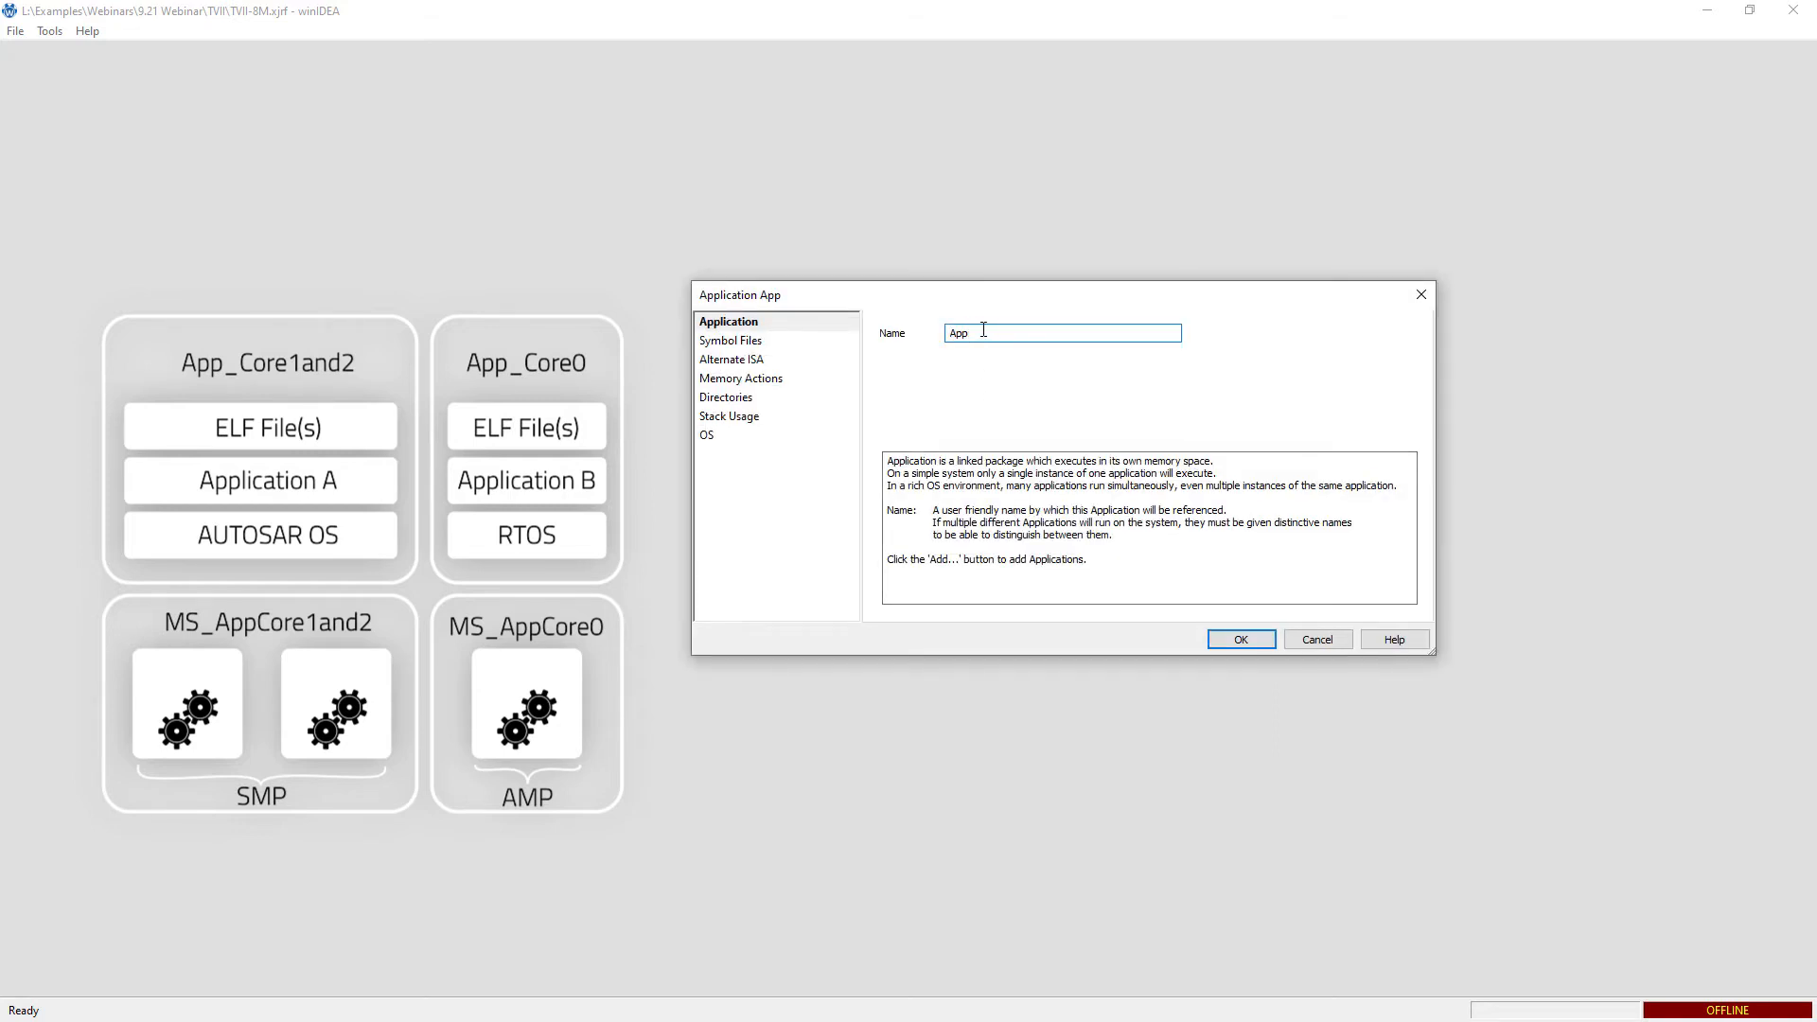
type("_Core0")
left_click(762, 345)
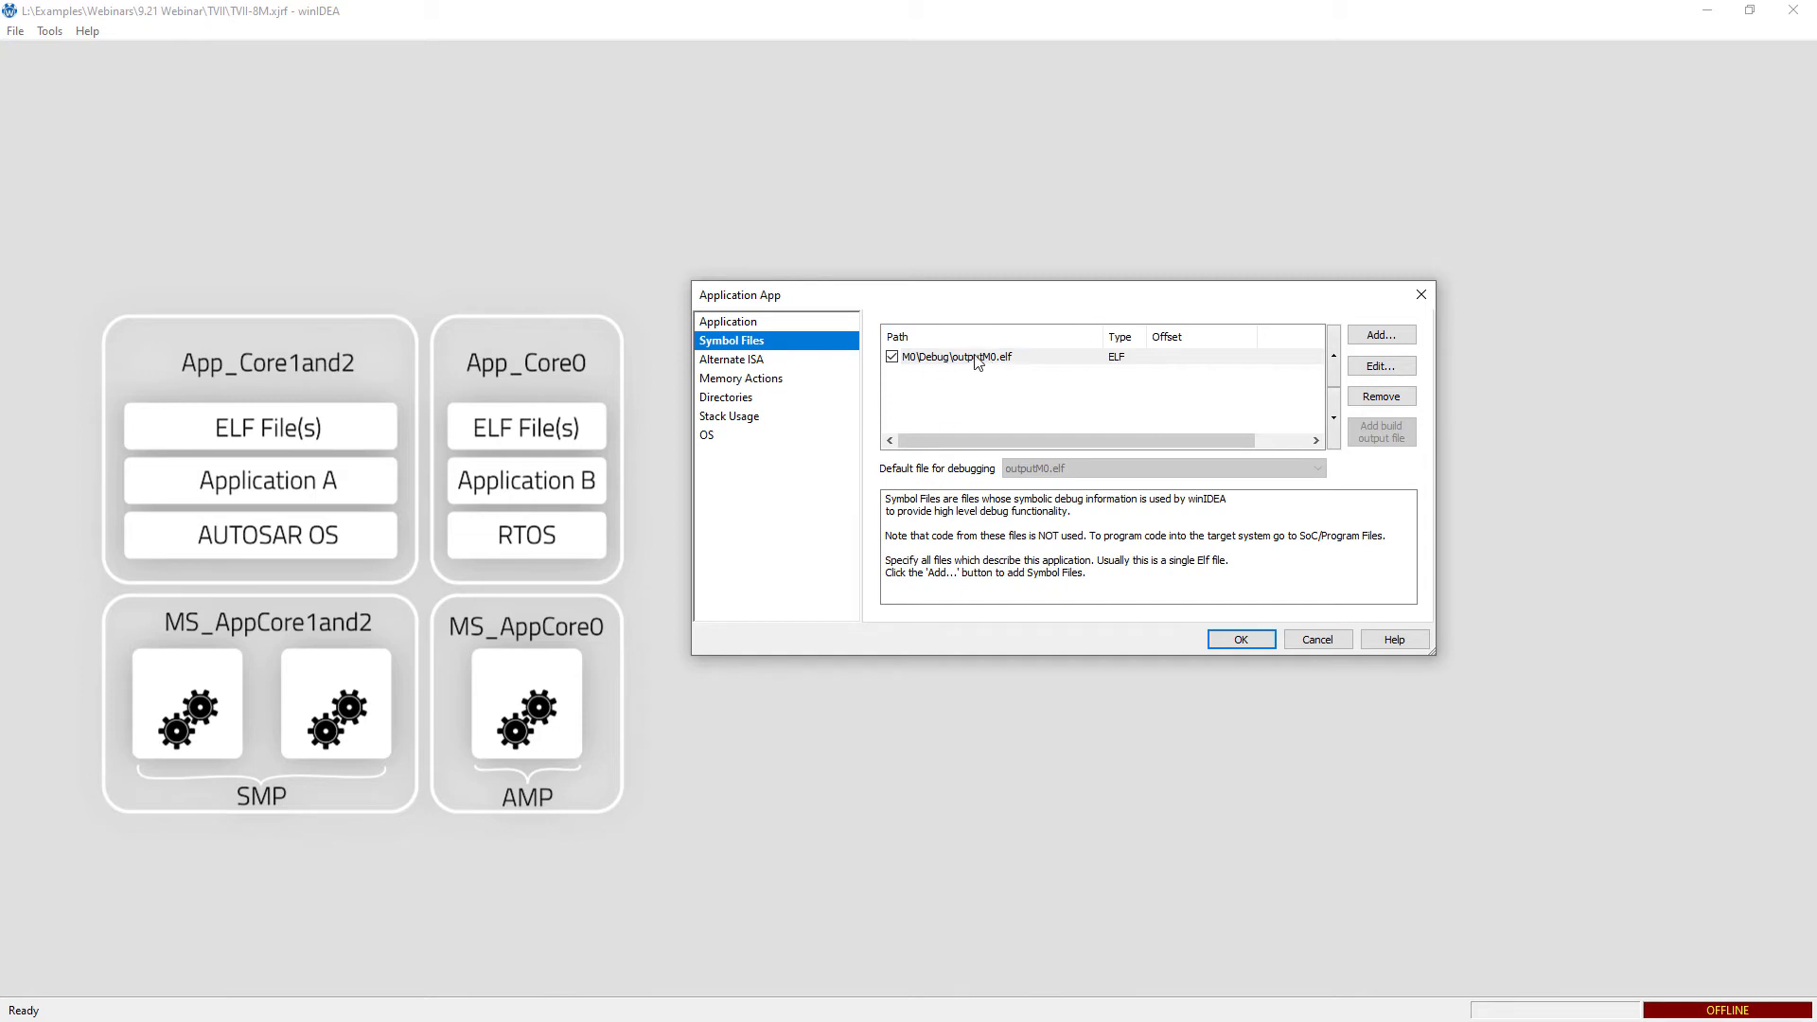
left_click(738, 402)
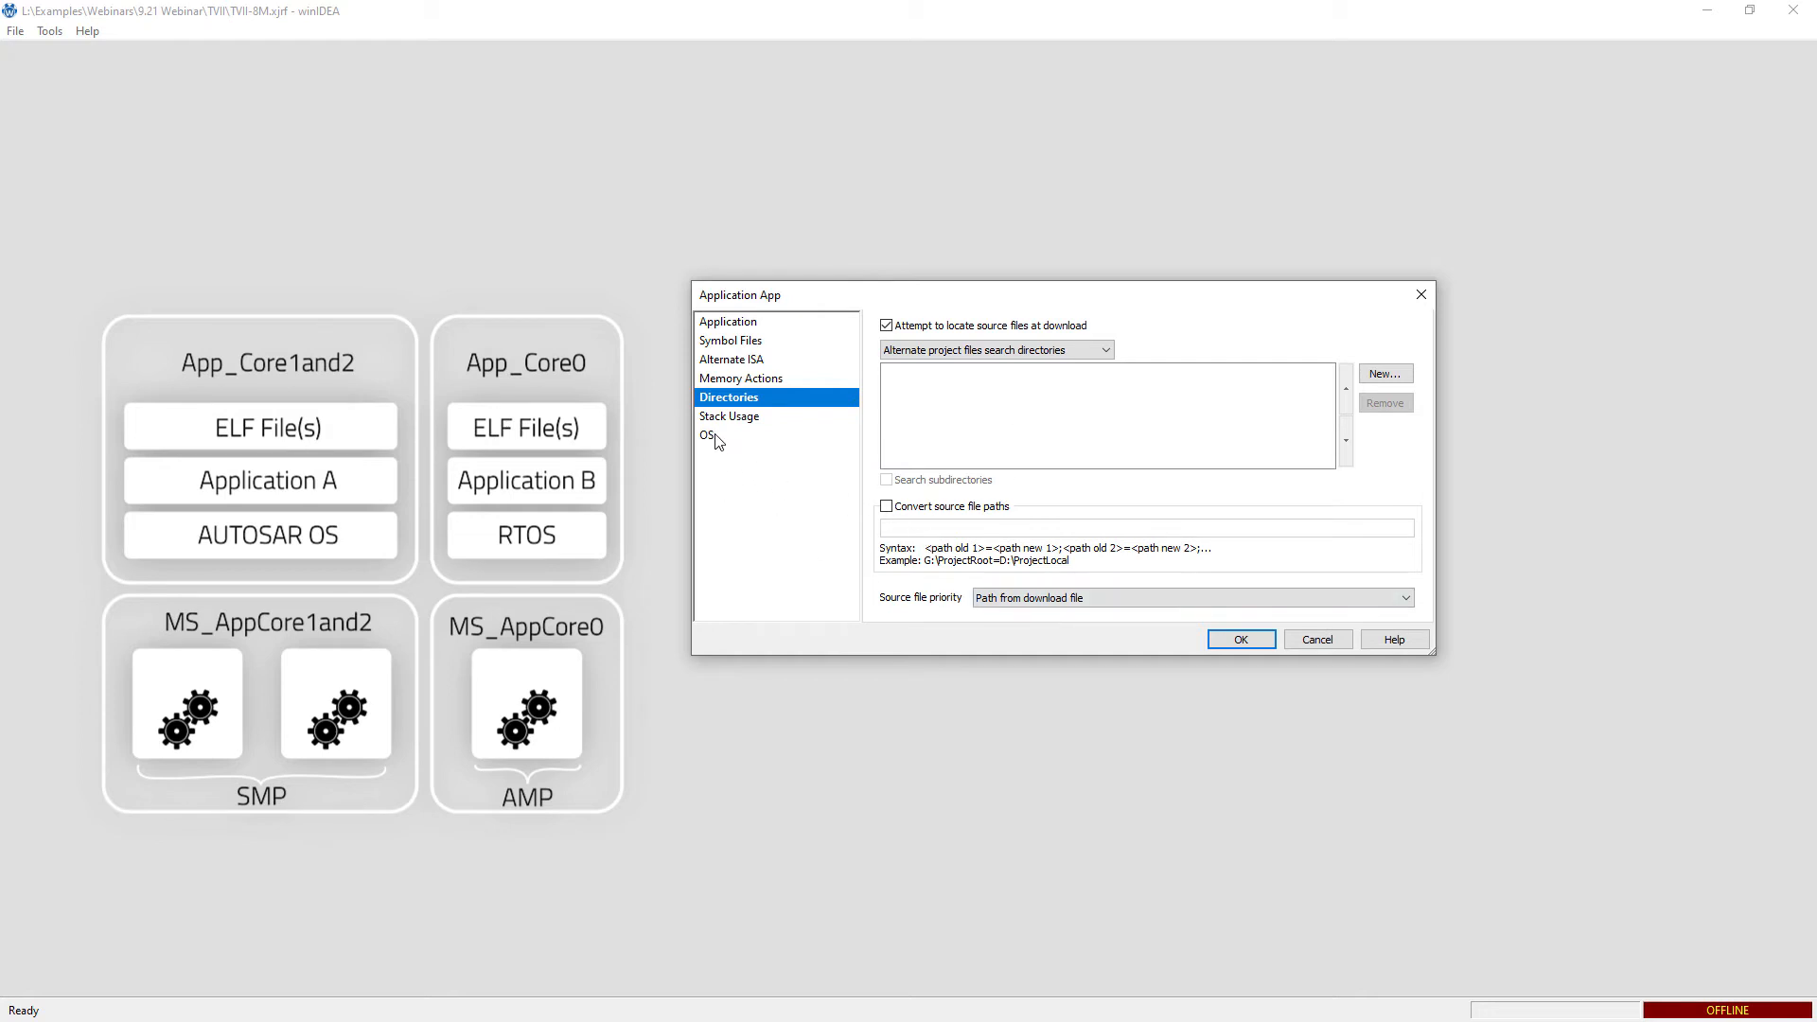
left_click(747, 435)
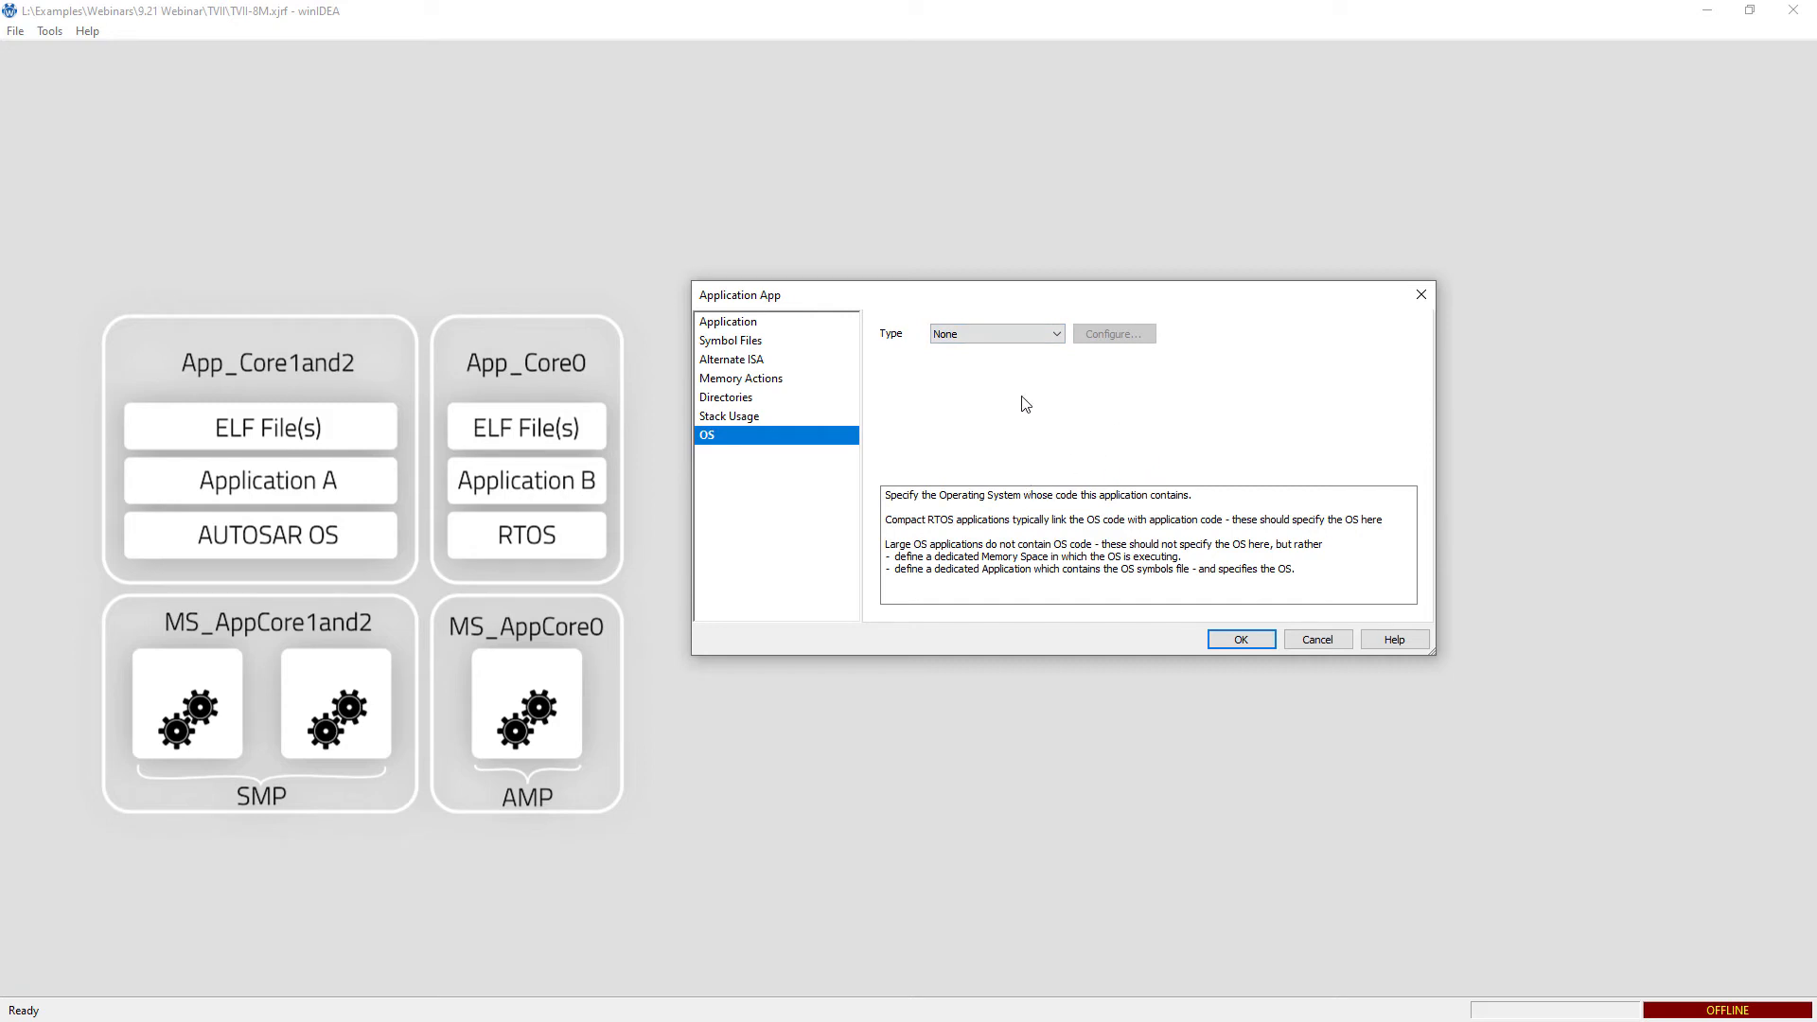
left_click(762, 324)
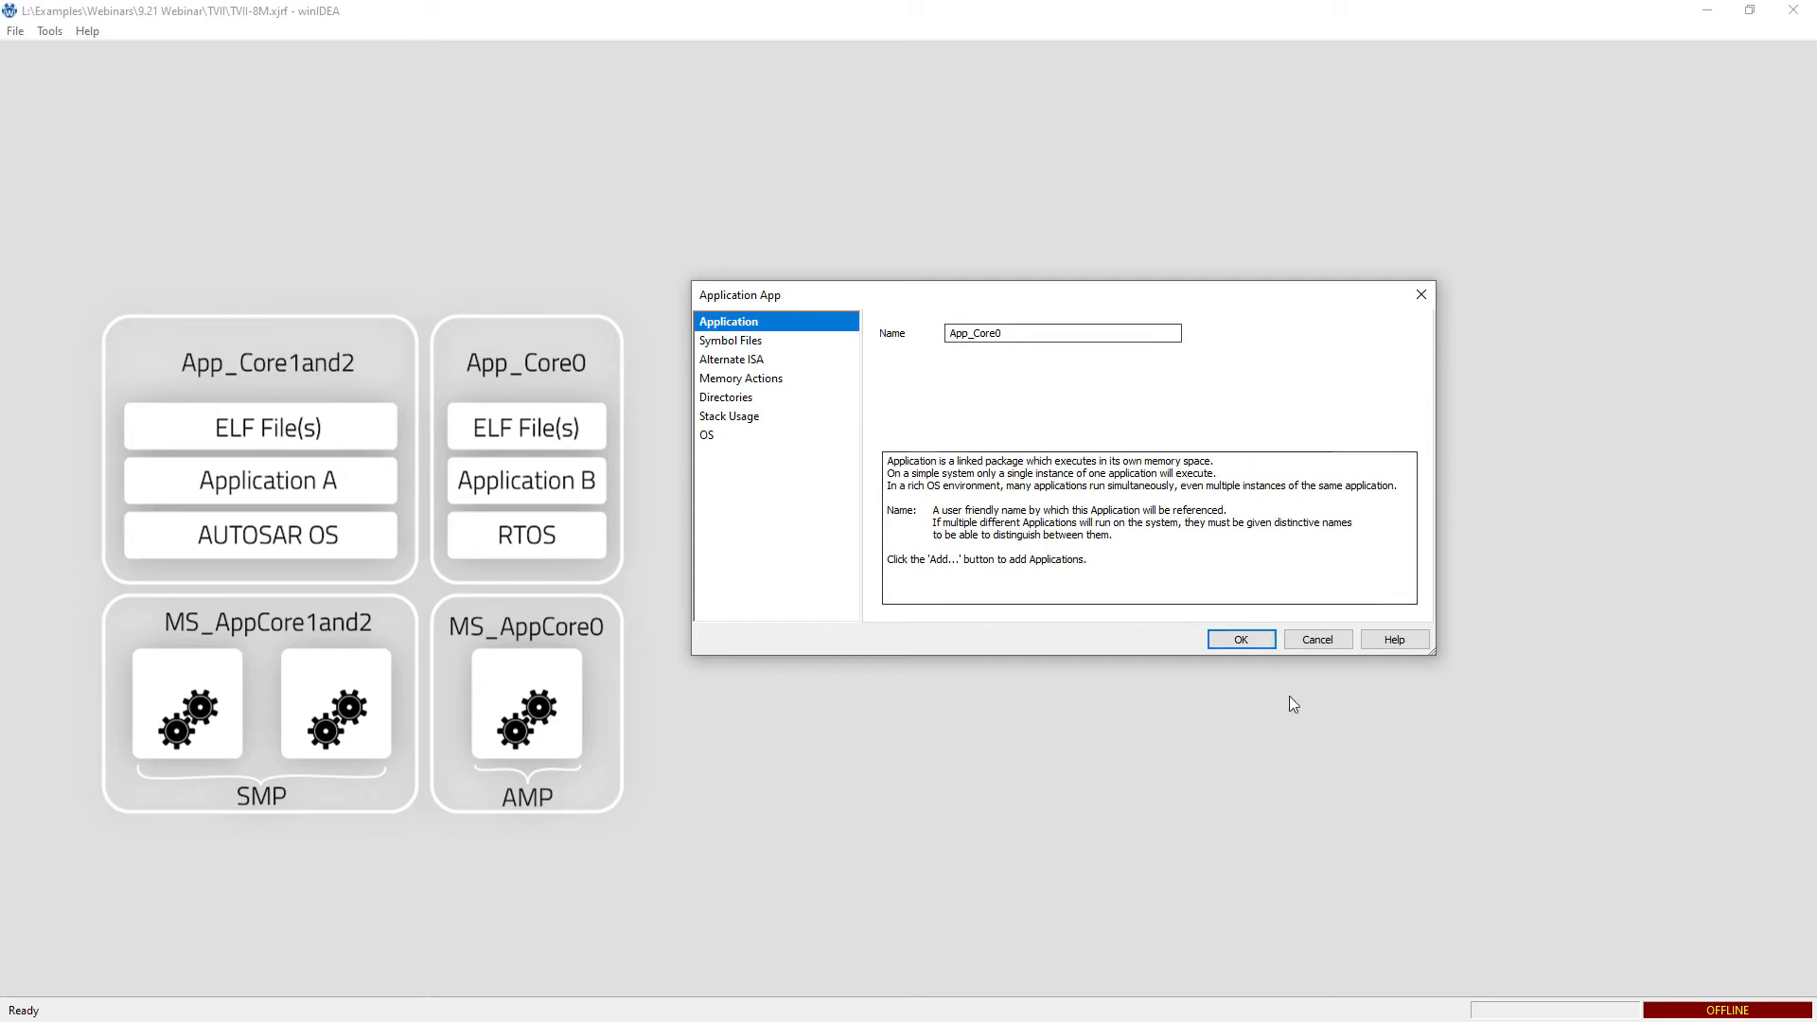
left_click(1240, 641)
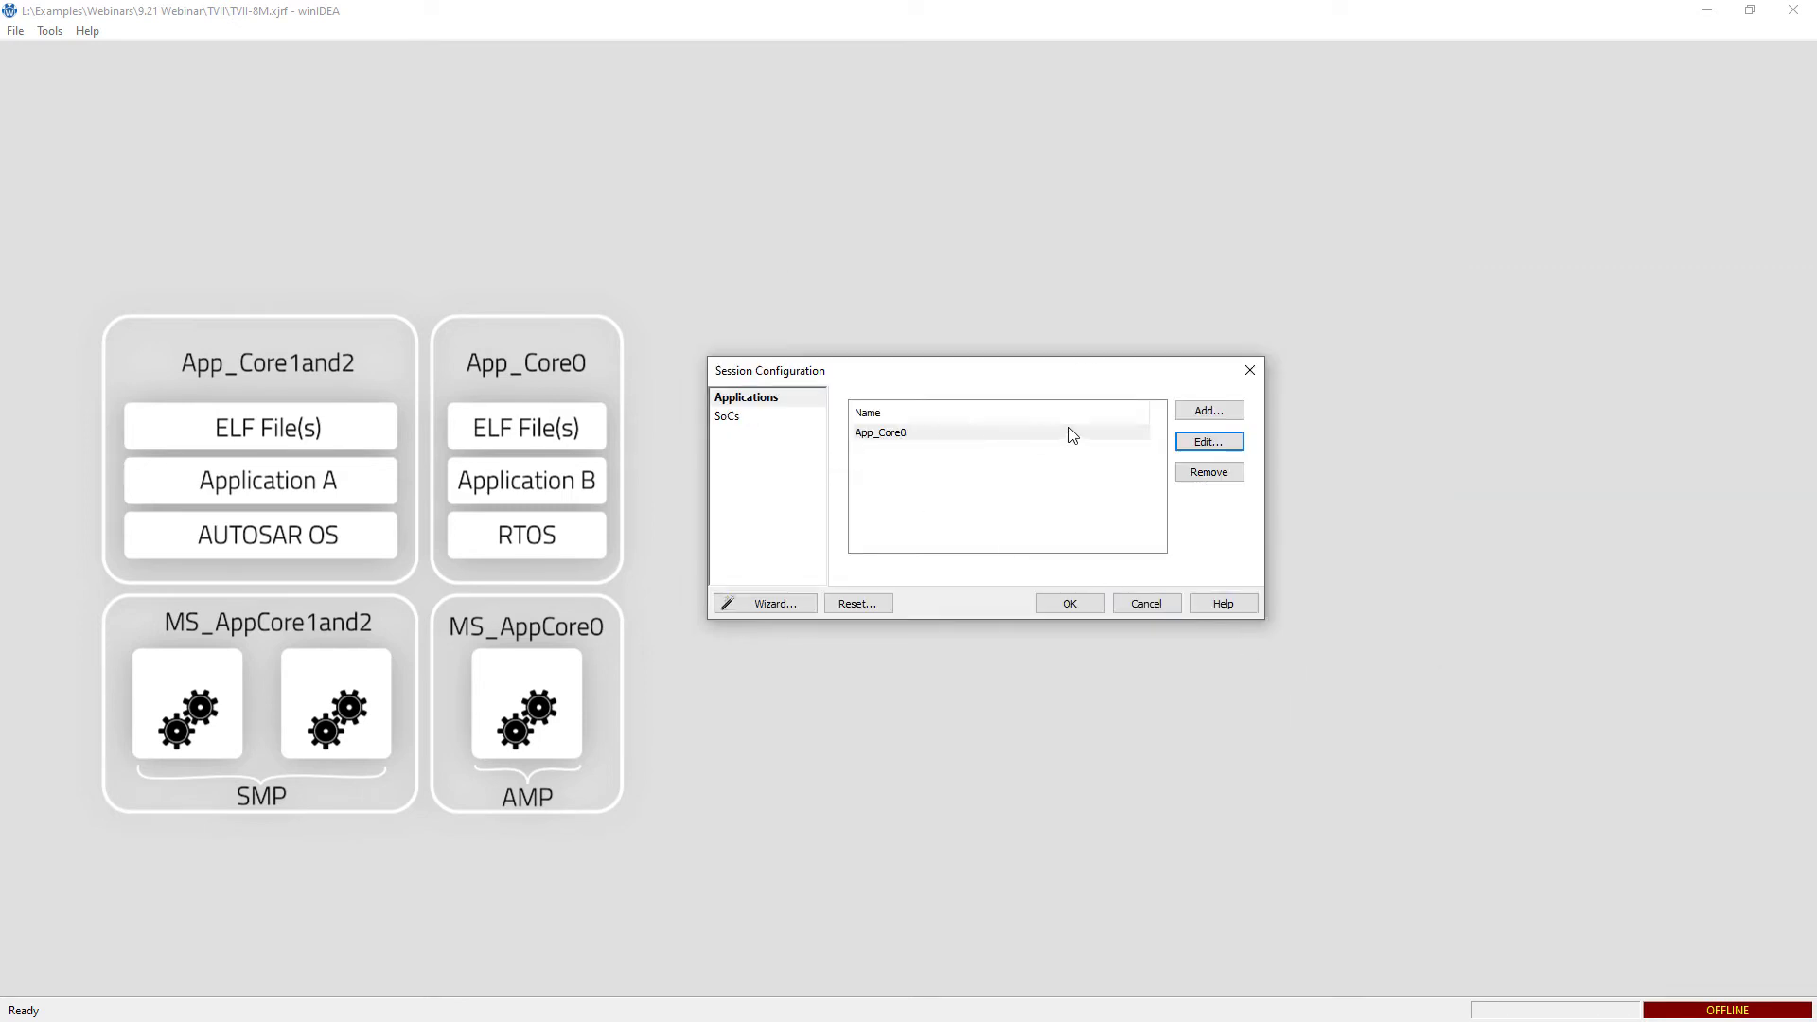
- Add an application named App_Core1and2 with AppCore12_0.elf from TVII\M7_0\Debug as its symbol file
left_click(1208, 413)
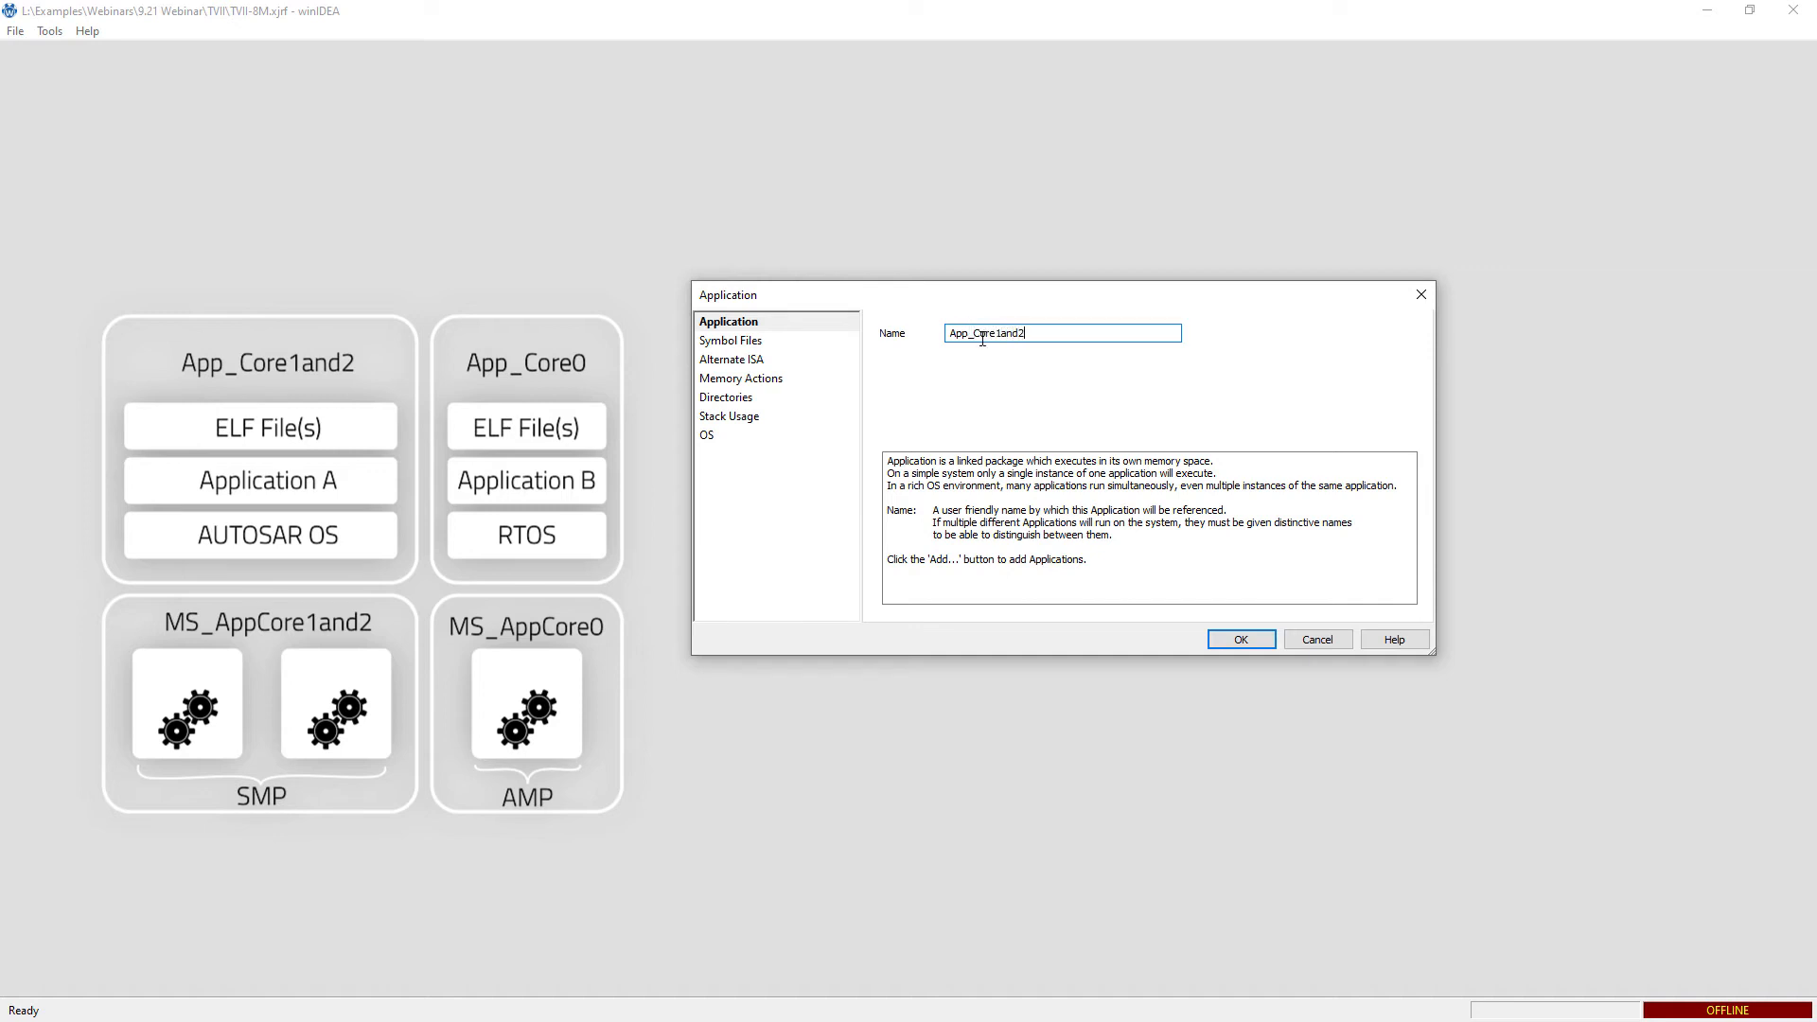
left_click(756, 342)
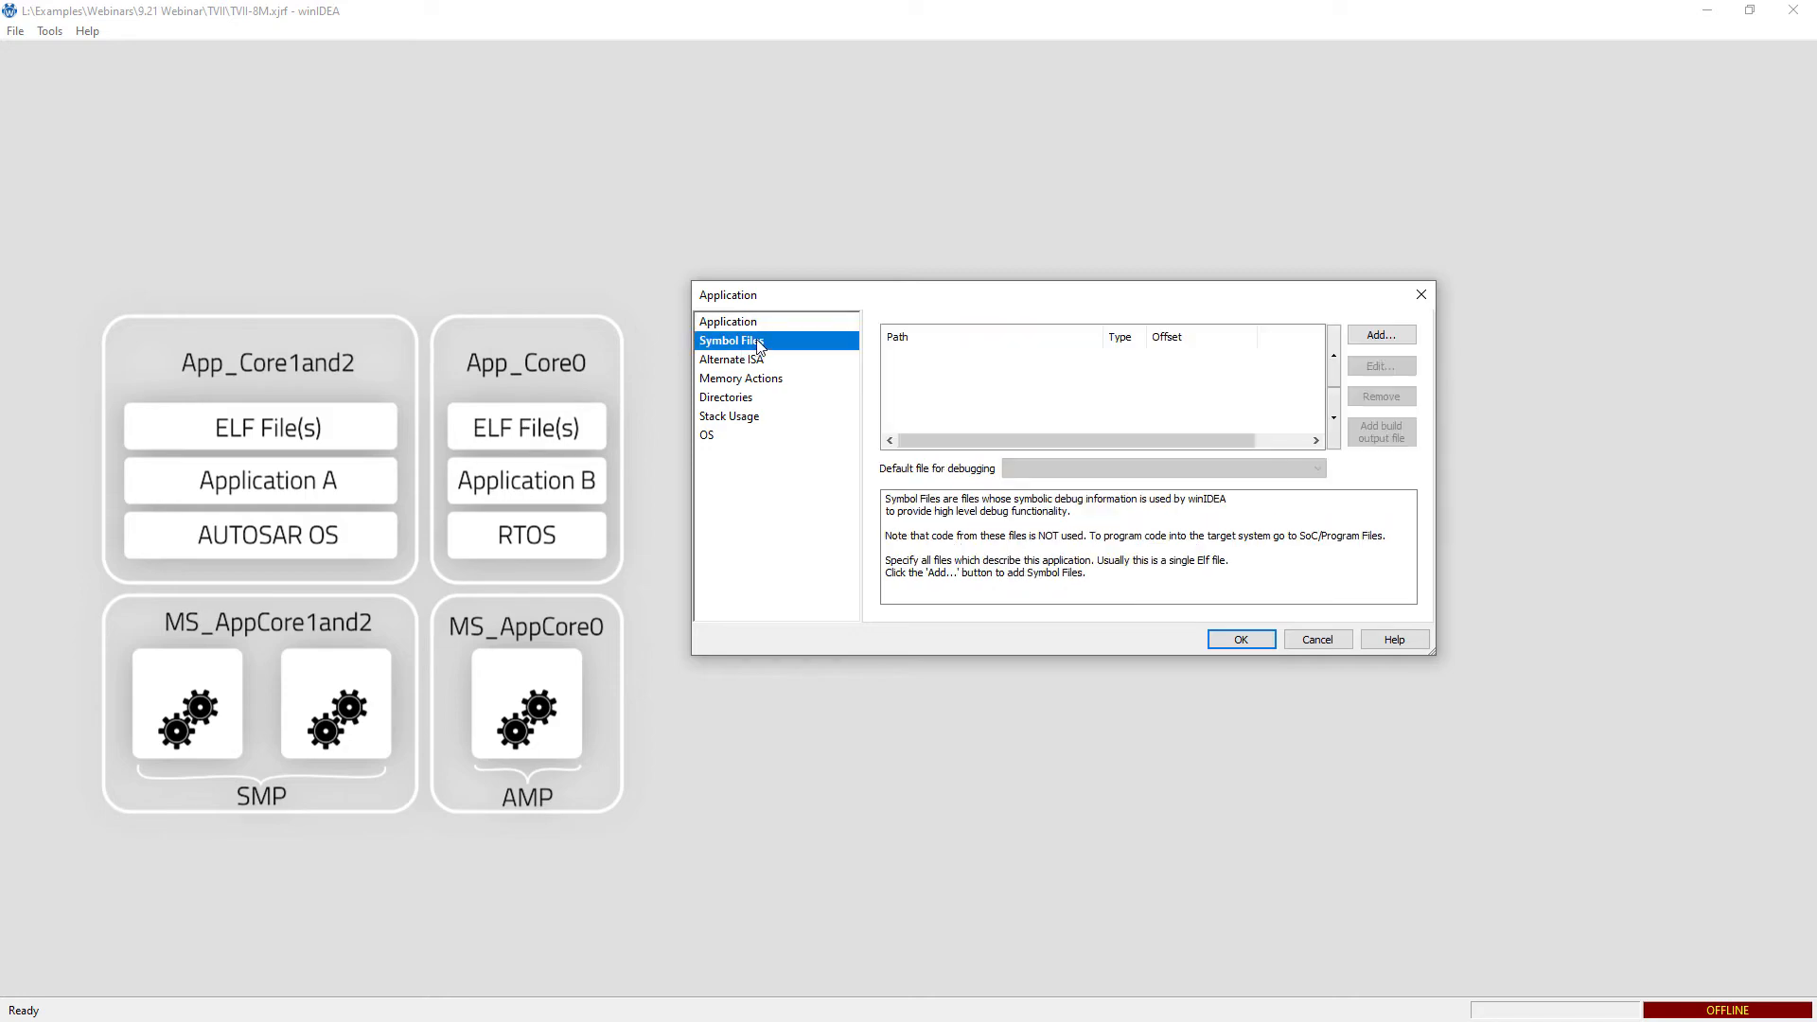
left_click(1389, 338)
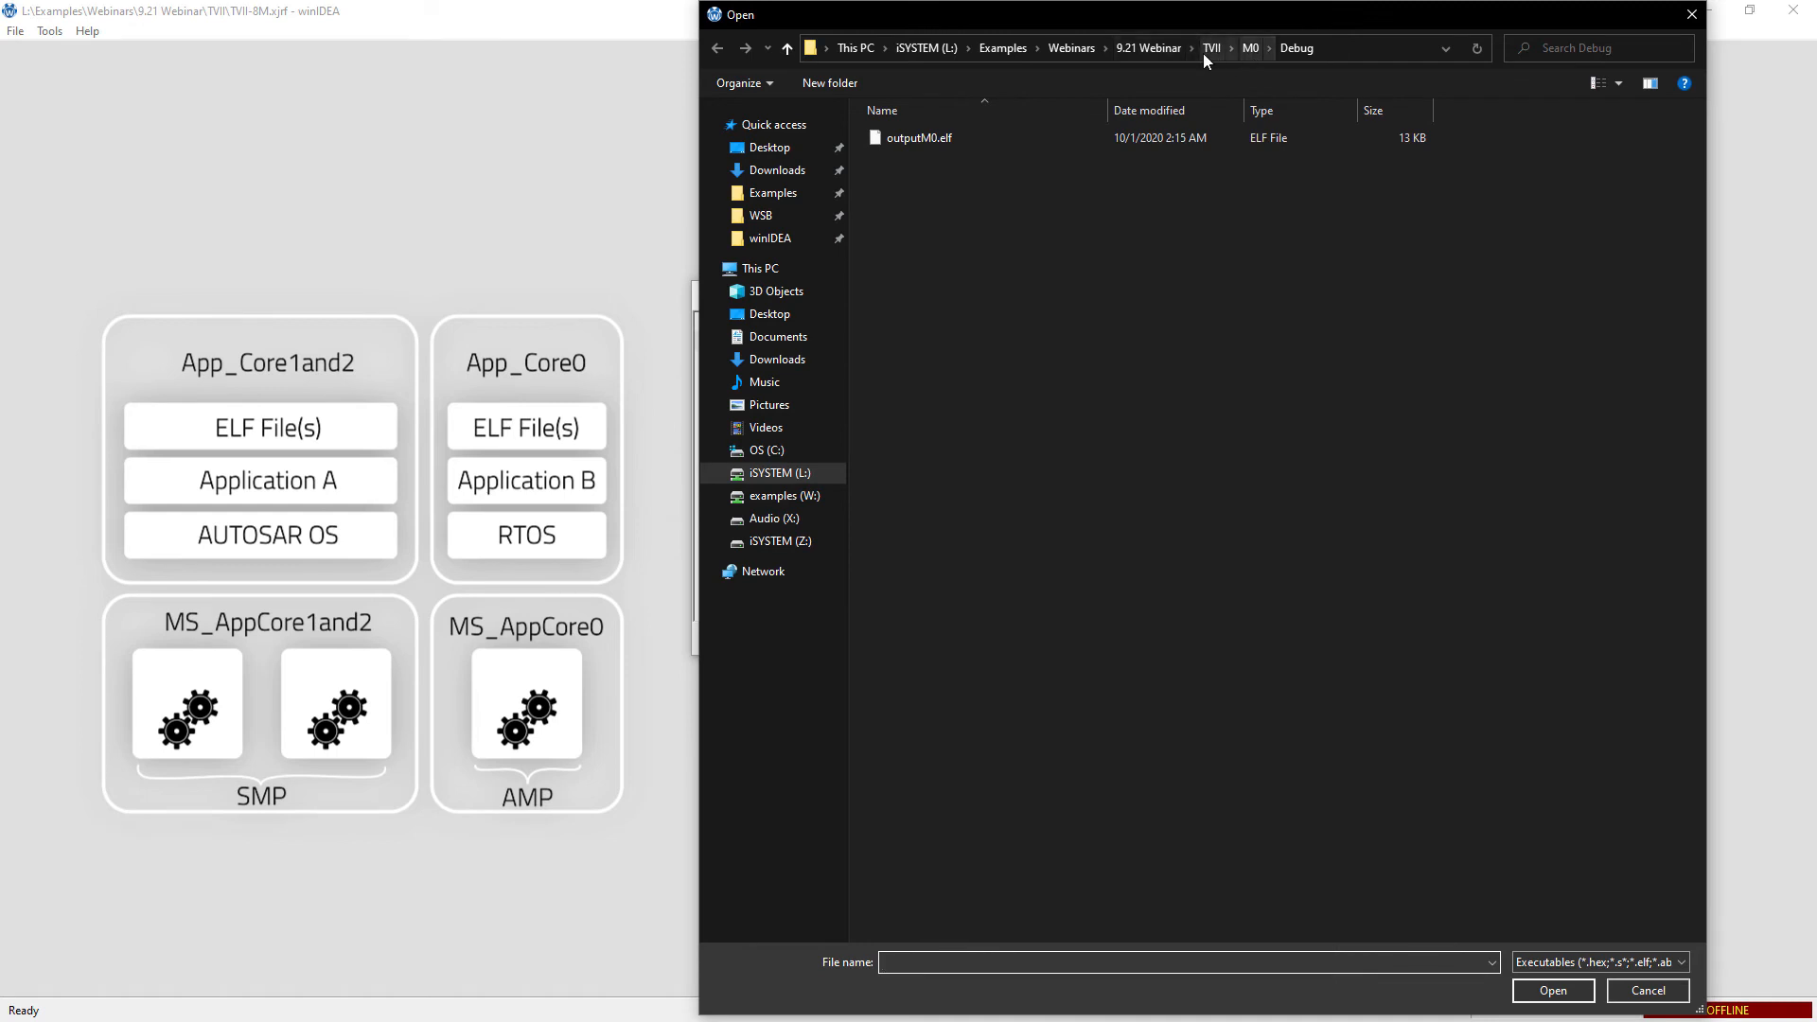
left_click(1207, 47)
double_click(902, 155)
double_click(909, 139)
left_click(948, 138)
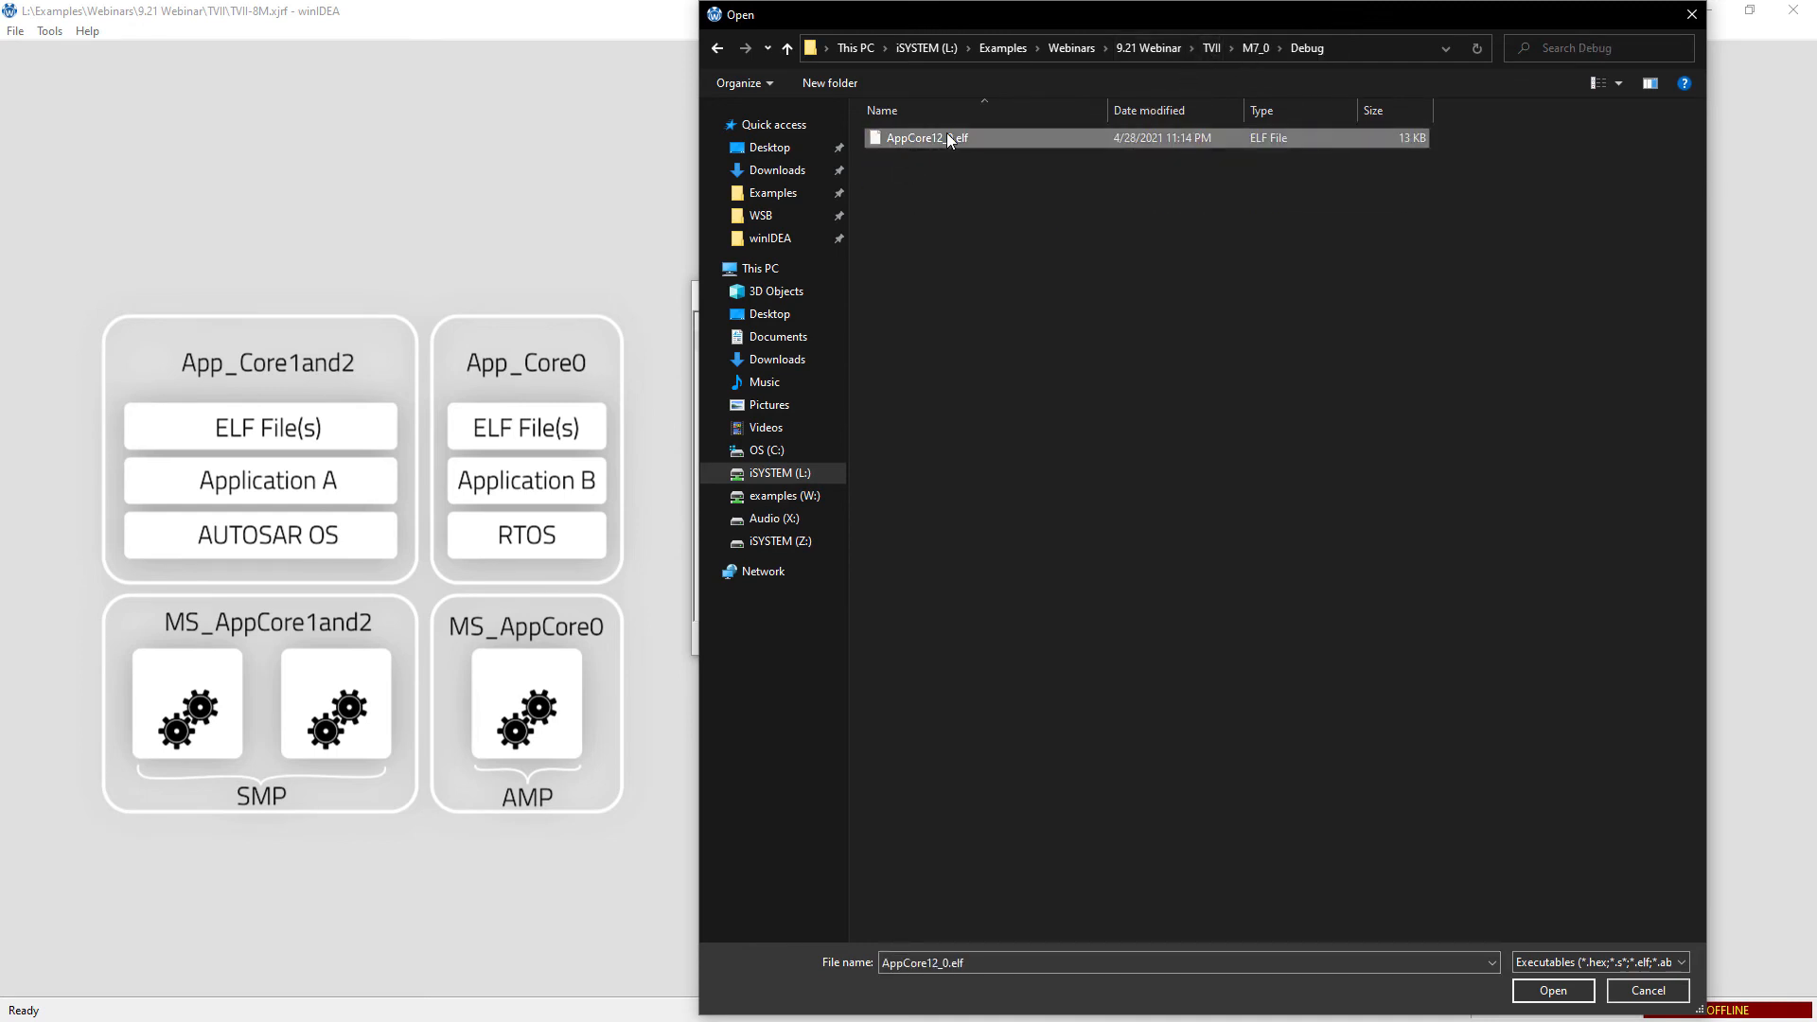
left_click(1550, 990)
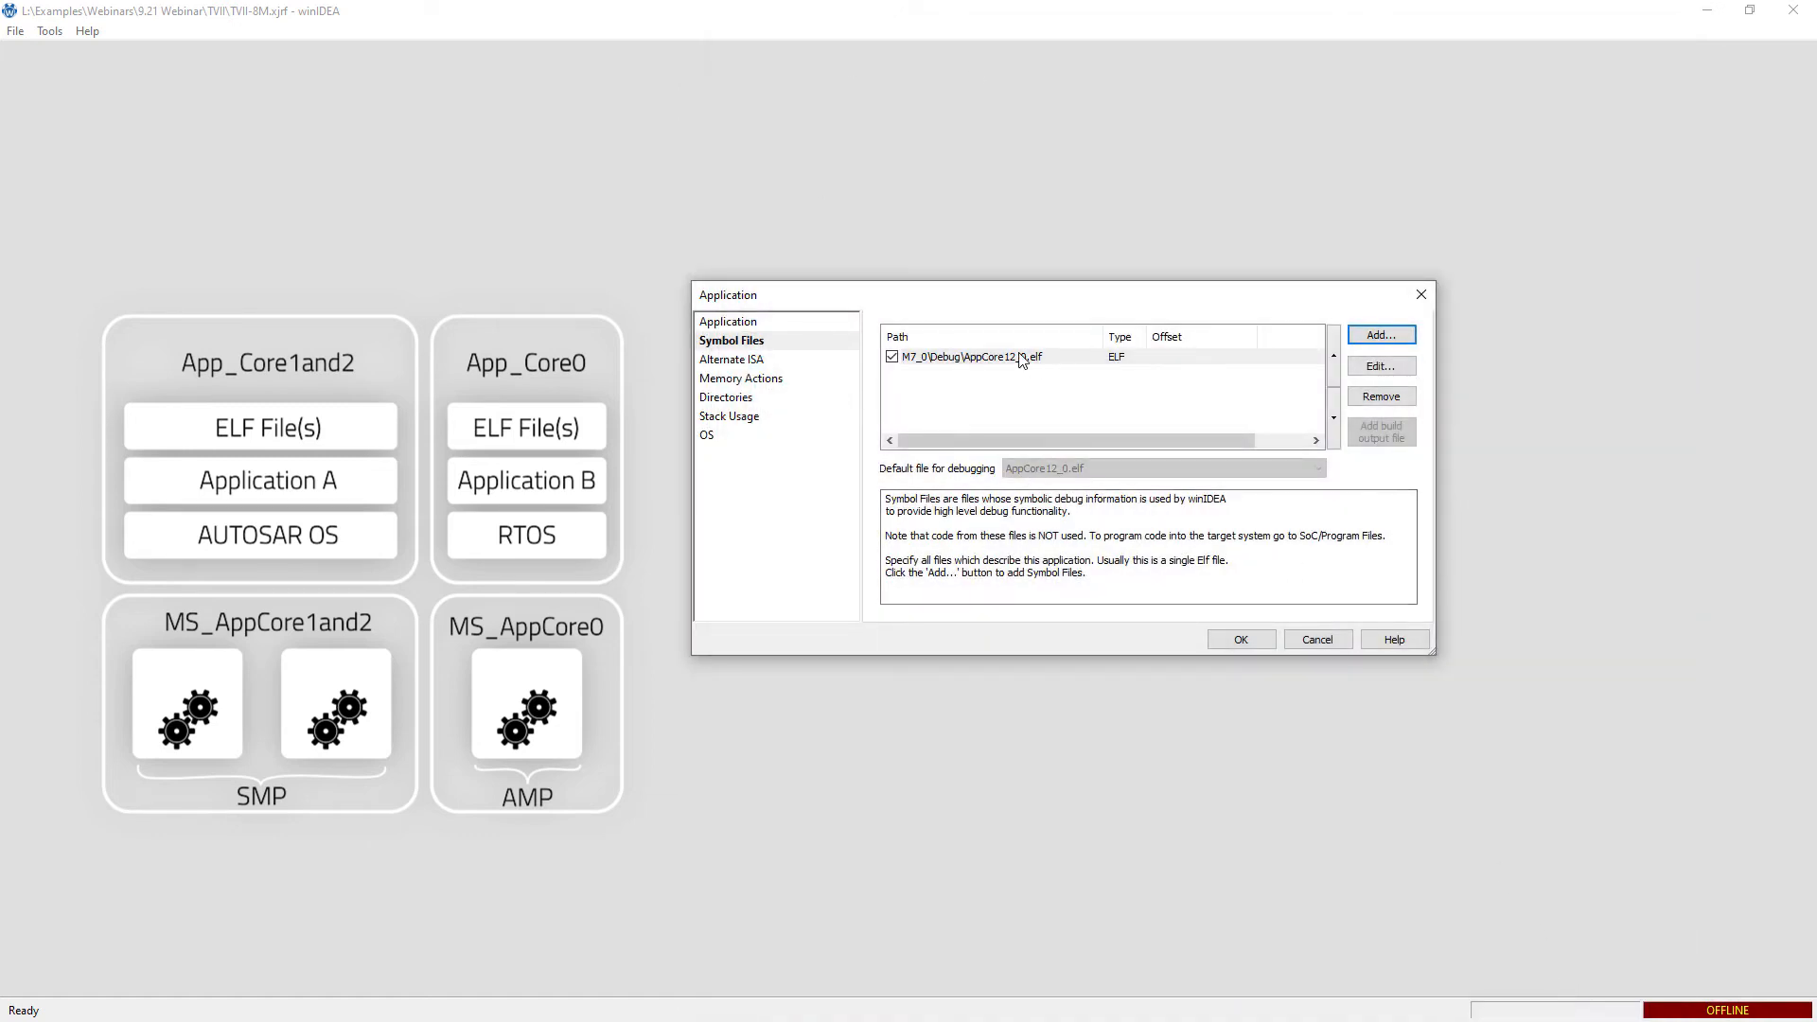
- Add AppCore12_1.elf from TVII\M7_1\Debug as a second symbol file of App_Core1and2
left_click(1357, 341)
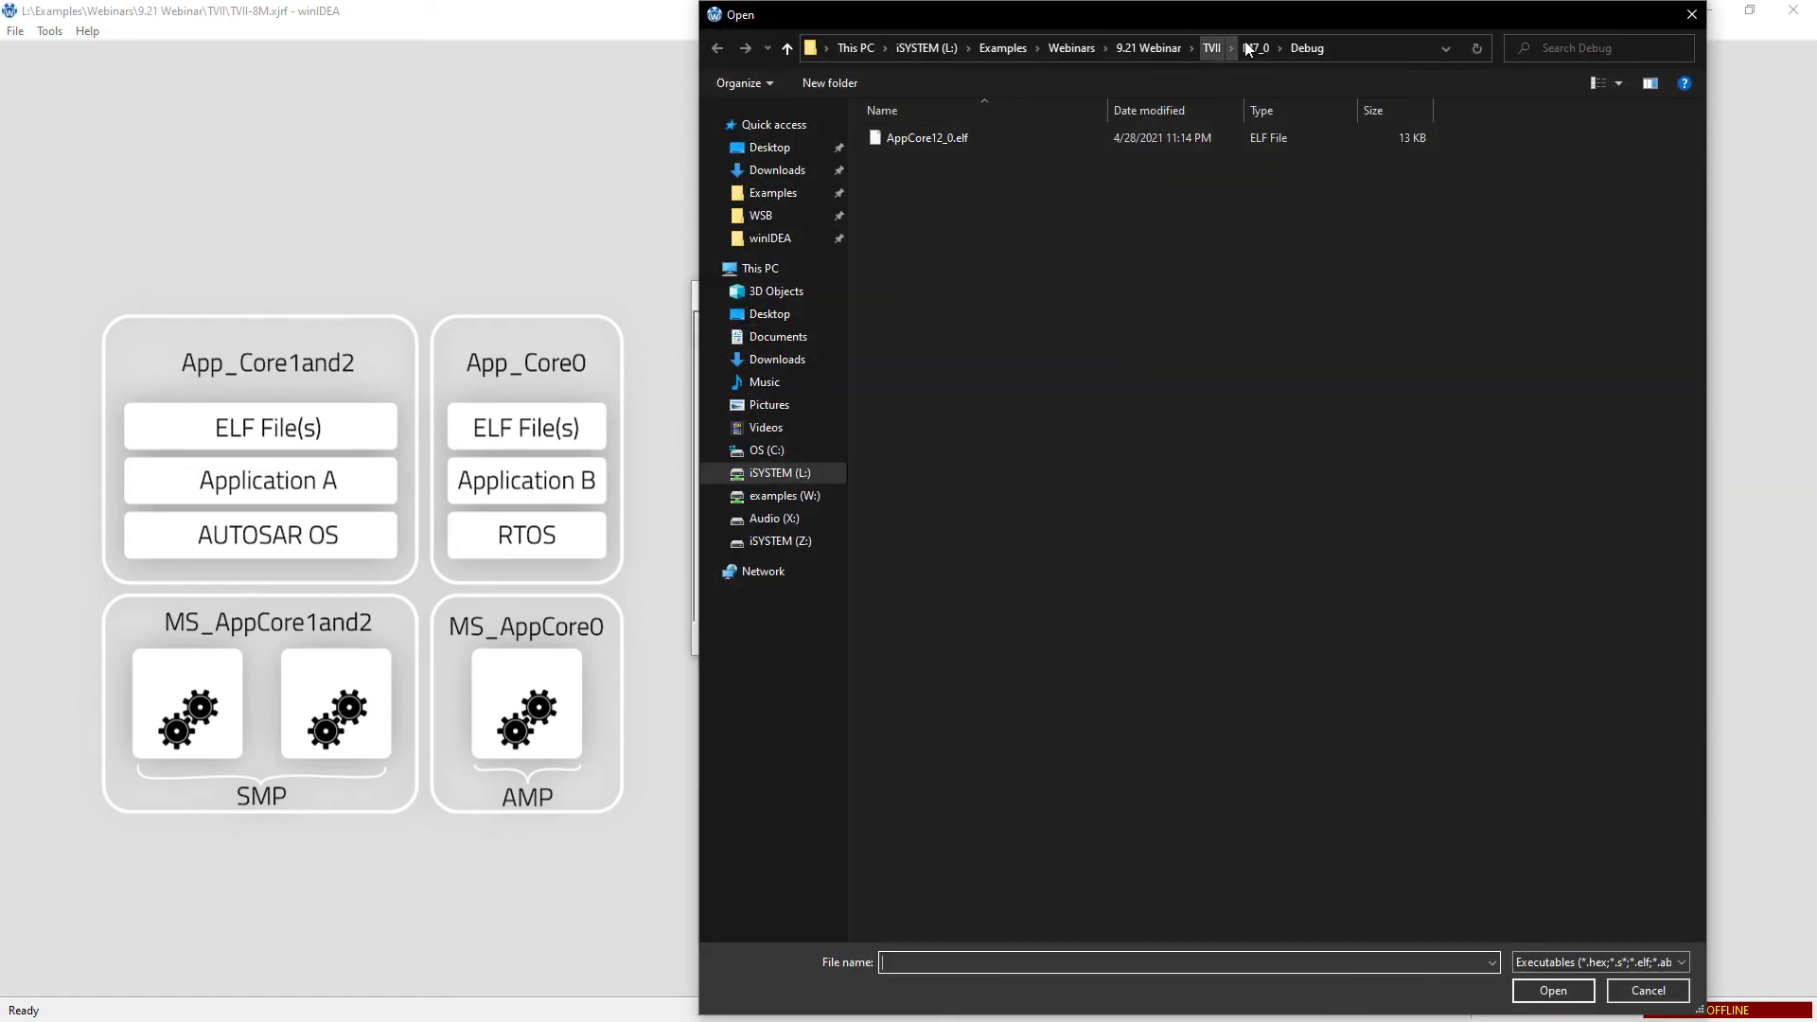
left_click(1212, 49)
double_click(899, 177)
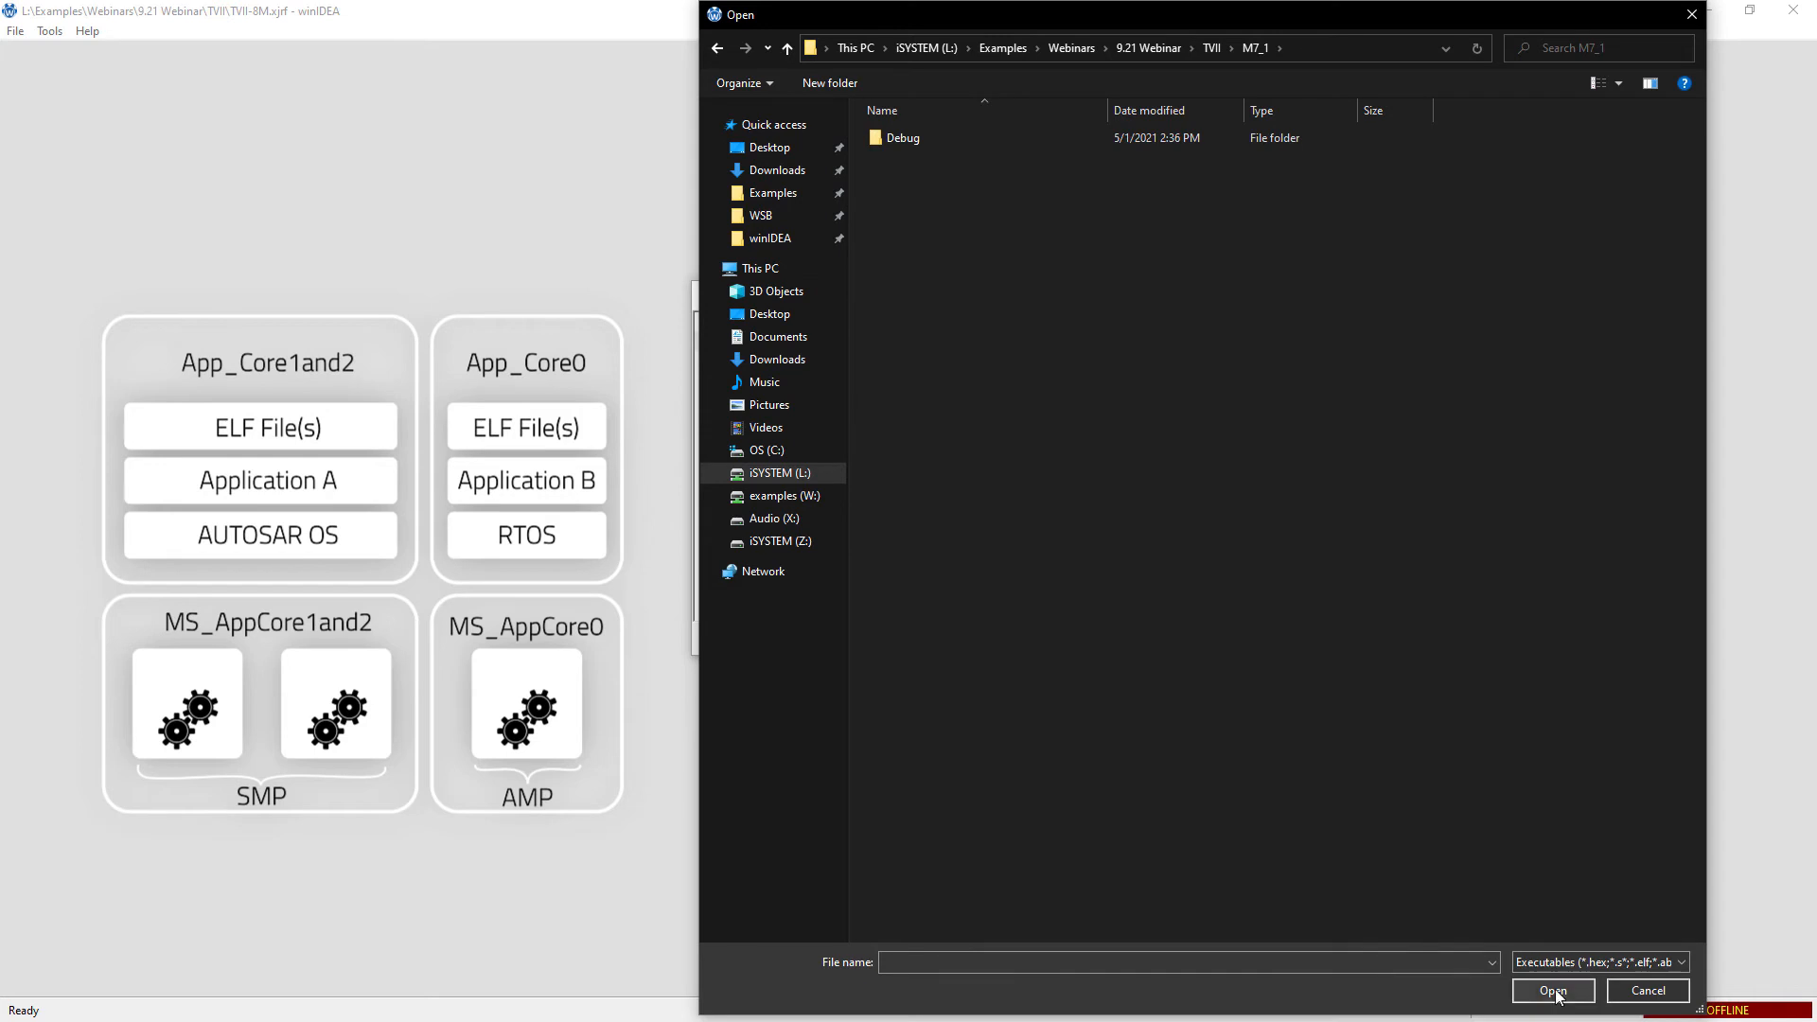
double_click(901, 140)
left_click(900, 140)
double_click(901, 140)
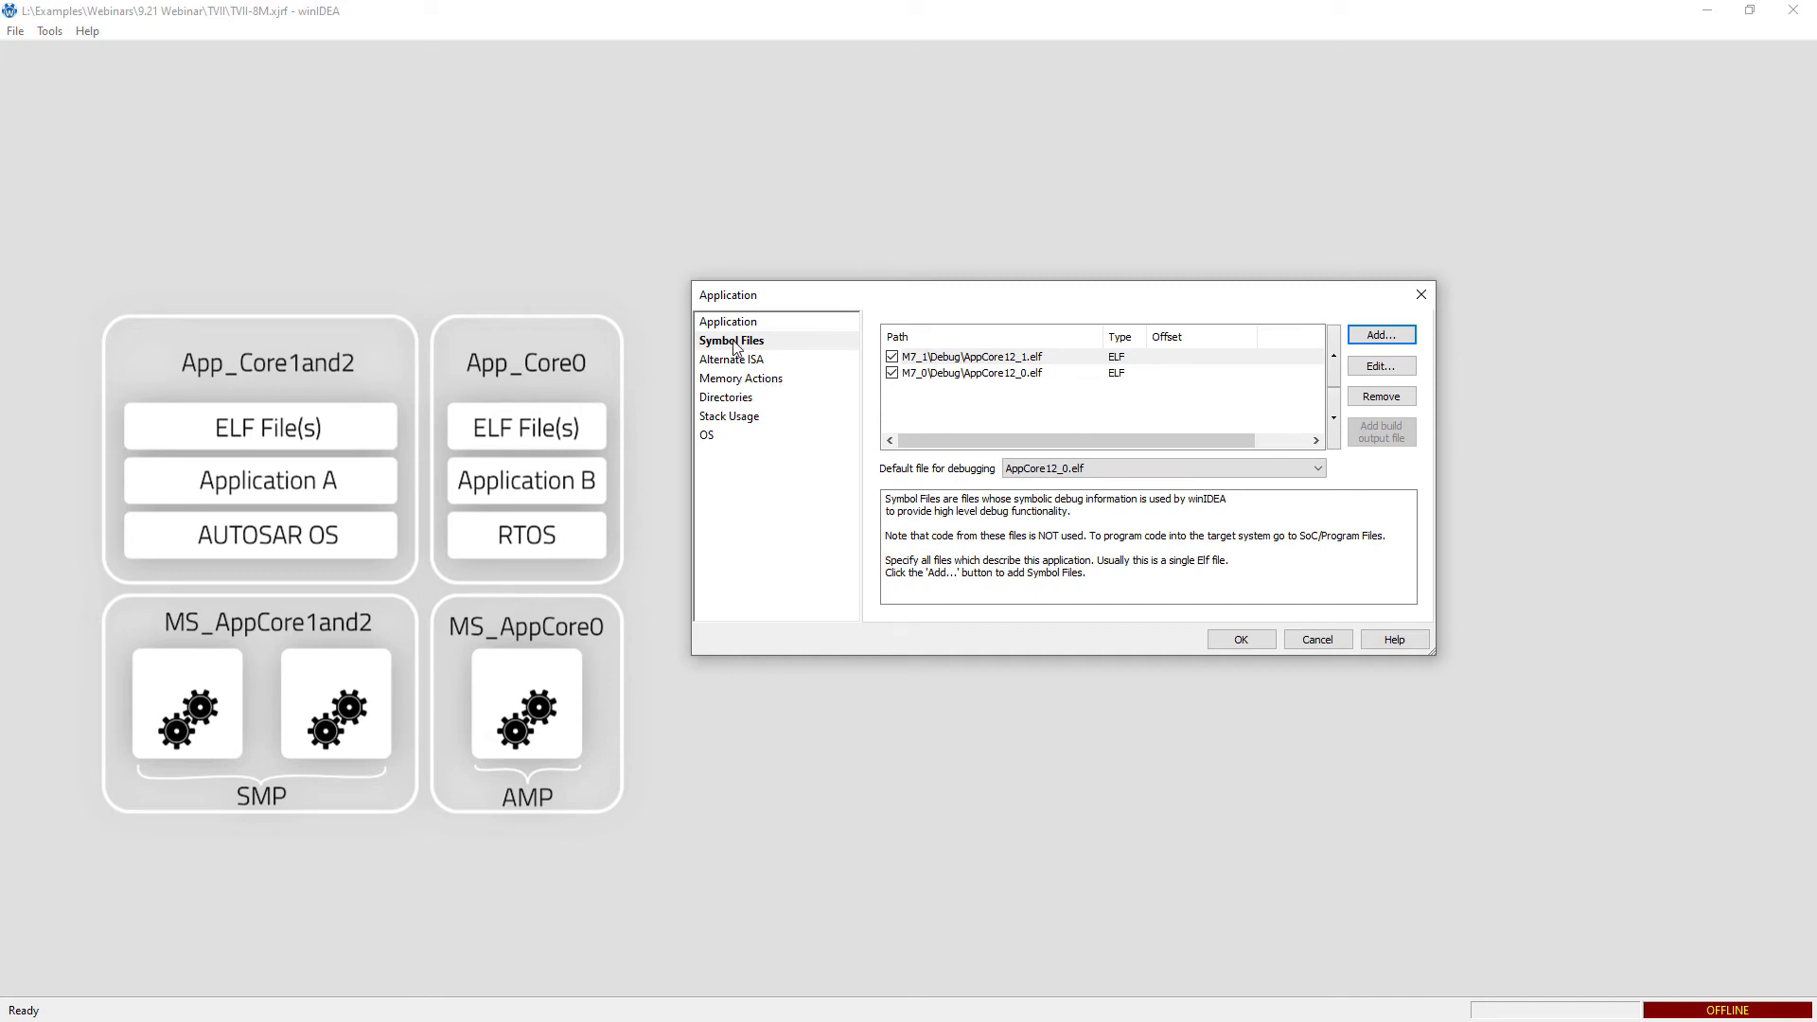
- Check the source directories and OS settings of App_Core1and2 and accept the new application
left_click(747, 397)
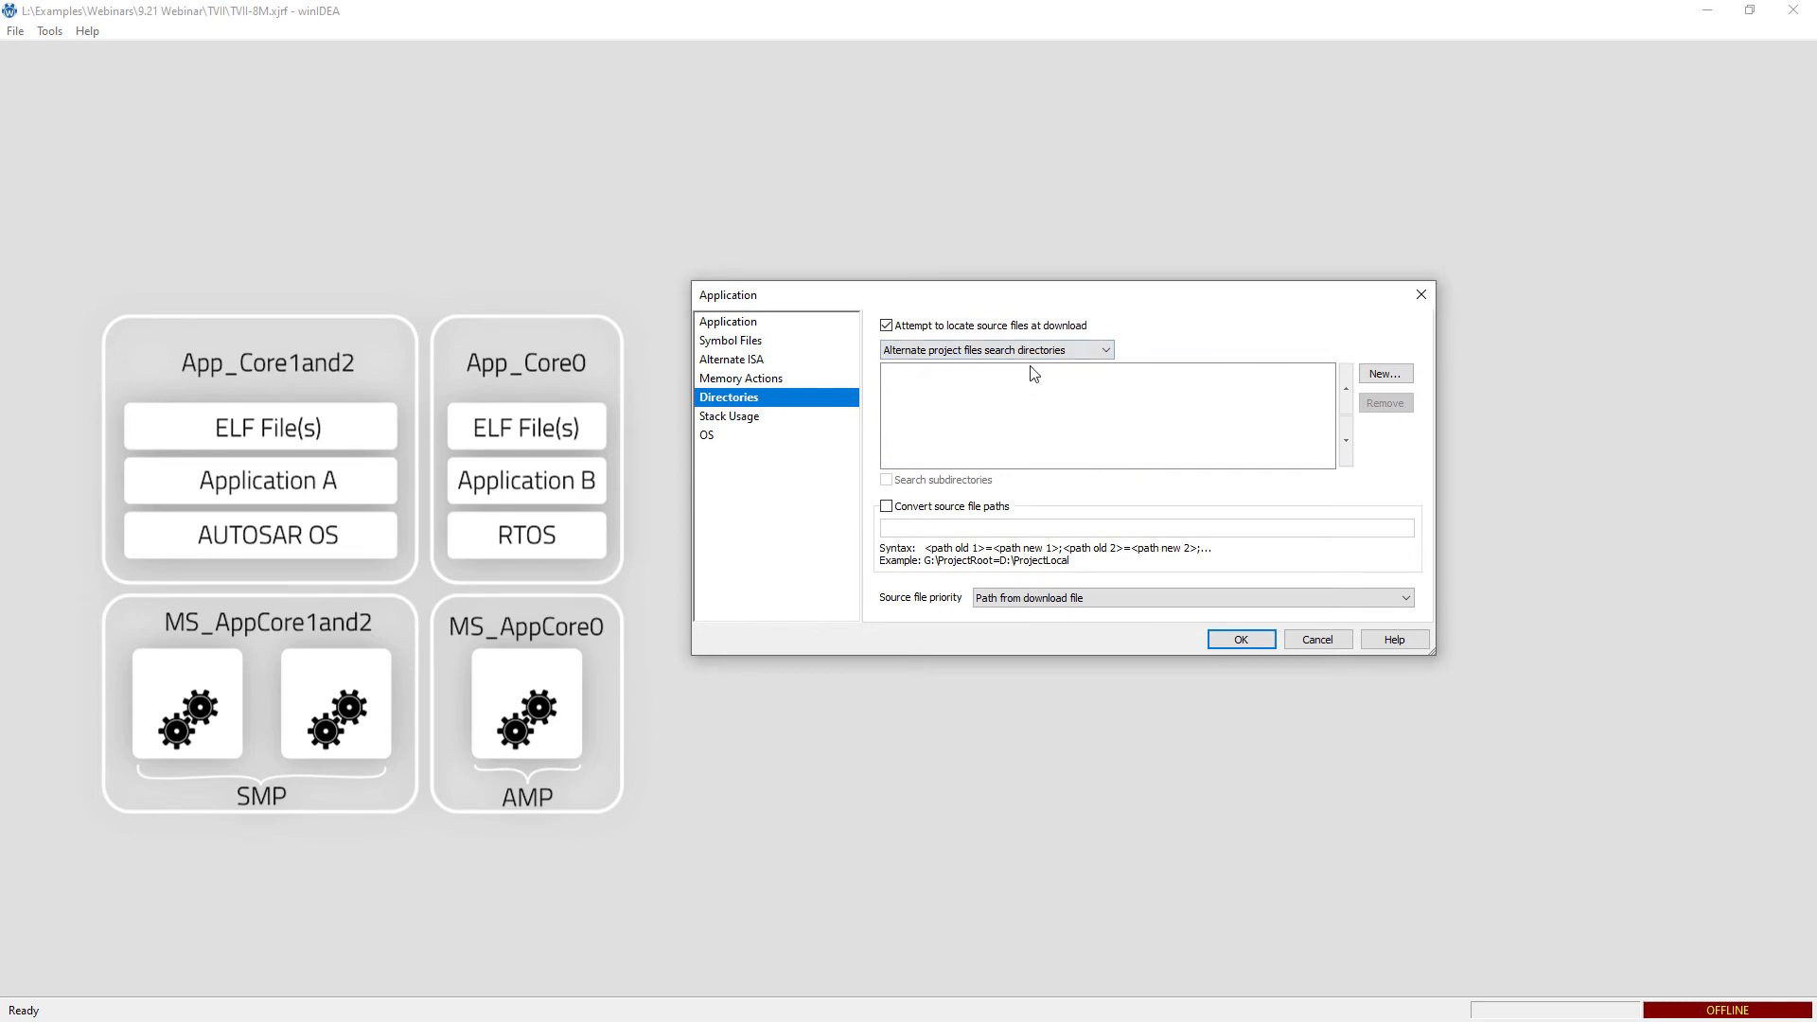
left_click(728, 437)
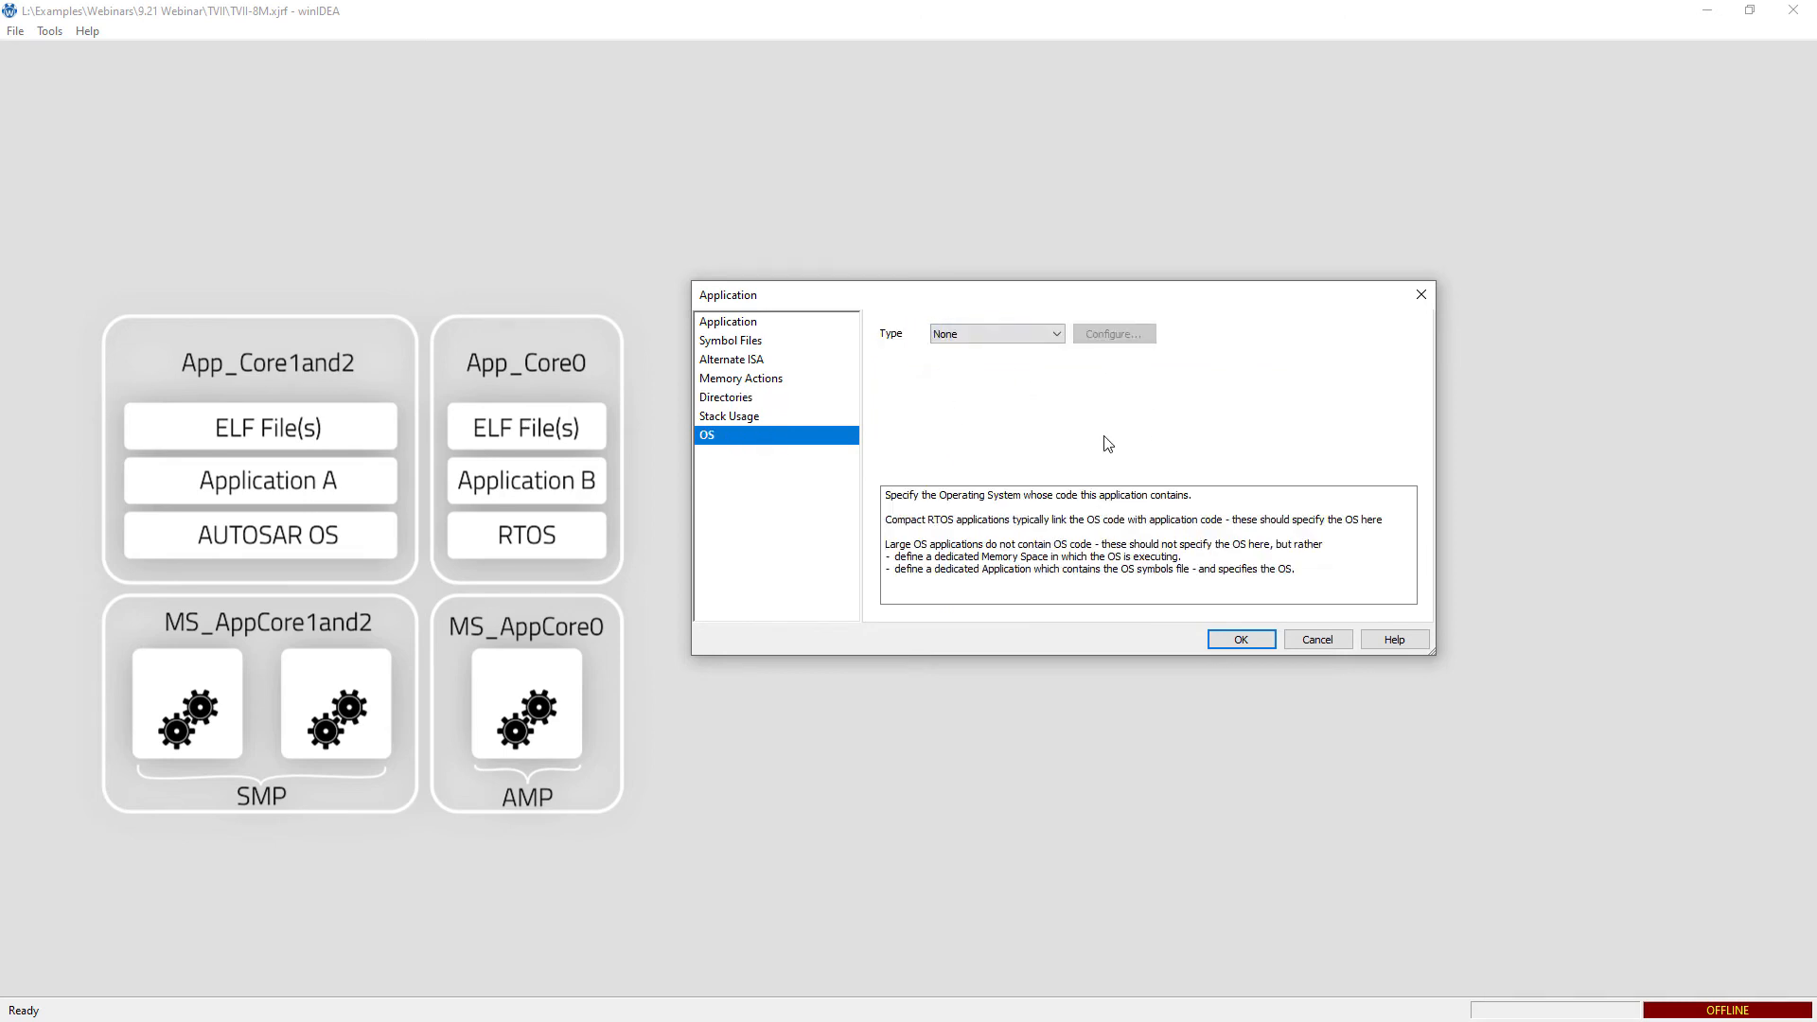
left_click(1228, 633)
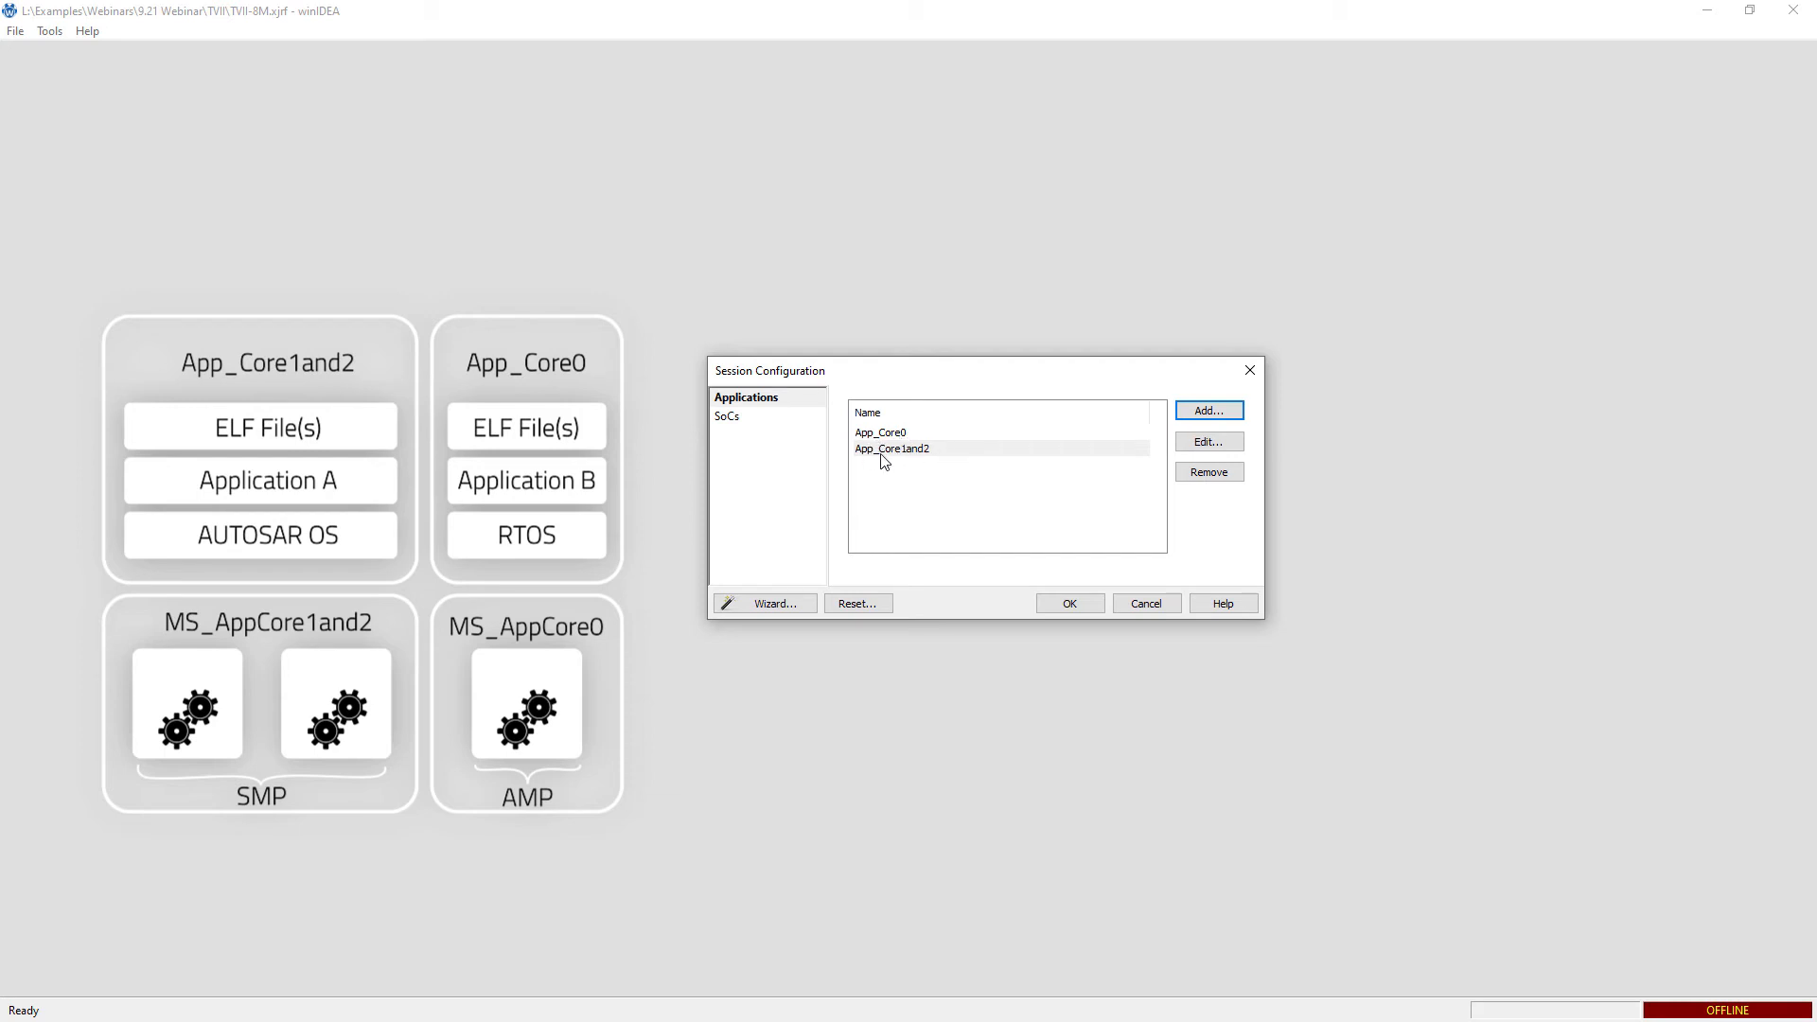
- Add an SMP group named MS_AppCore1and2 to the MCU SoC, binding cores Cortex-M7.0 and Cortex-M7.1
left_click(746, 418)
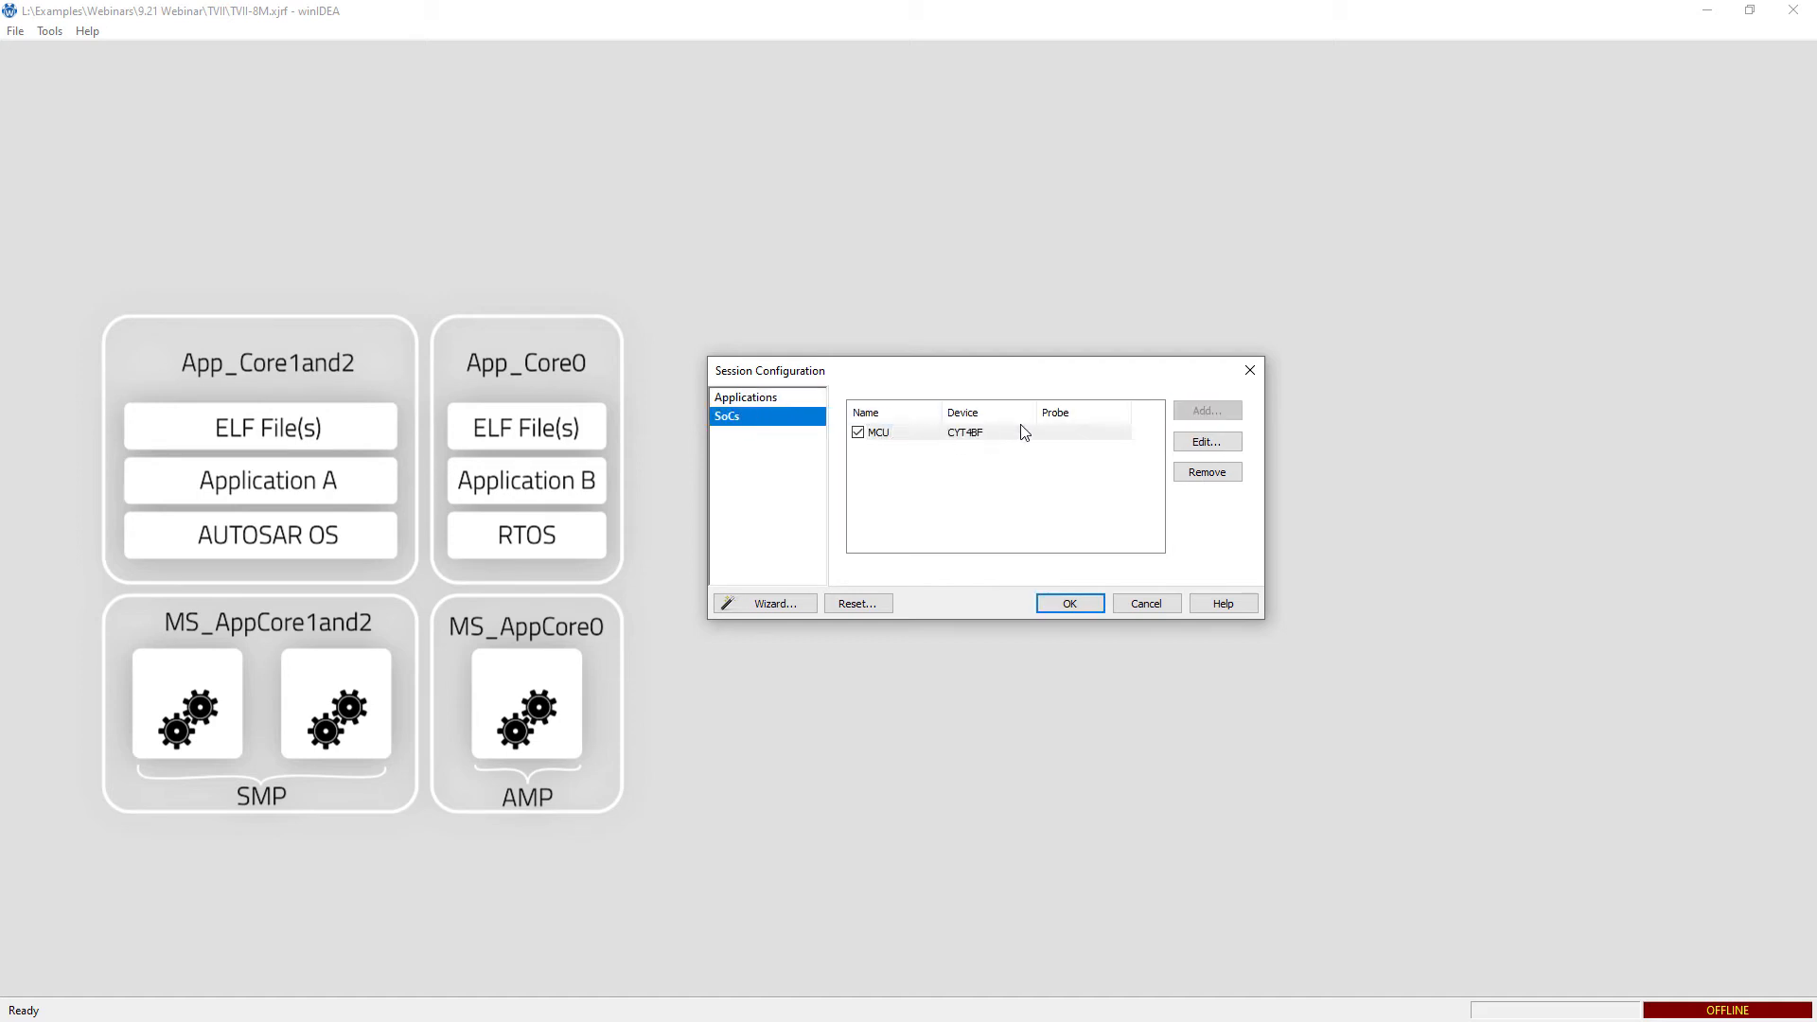
left_click(1016, 434)
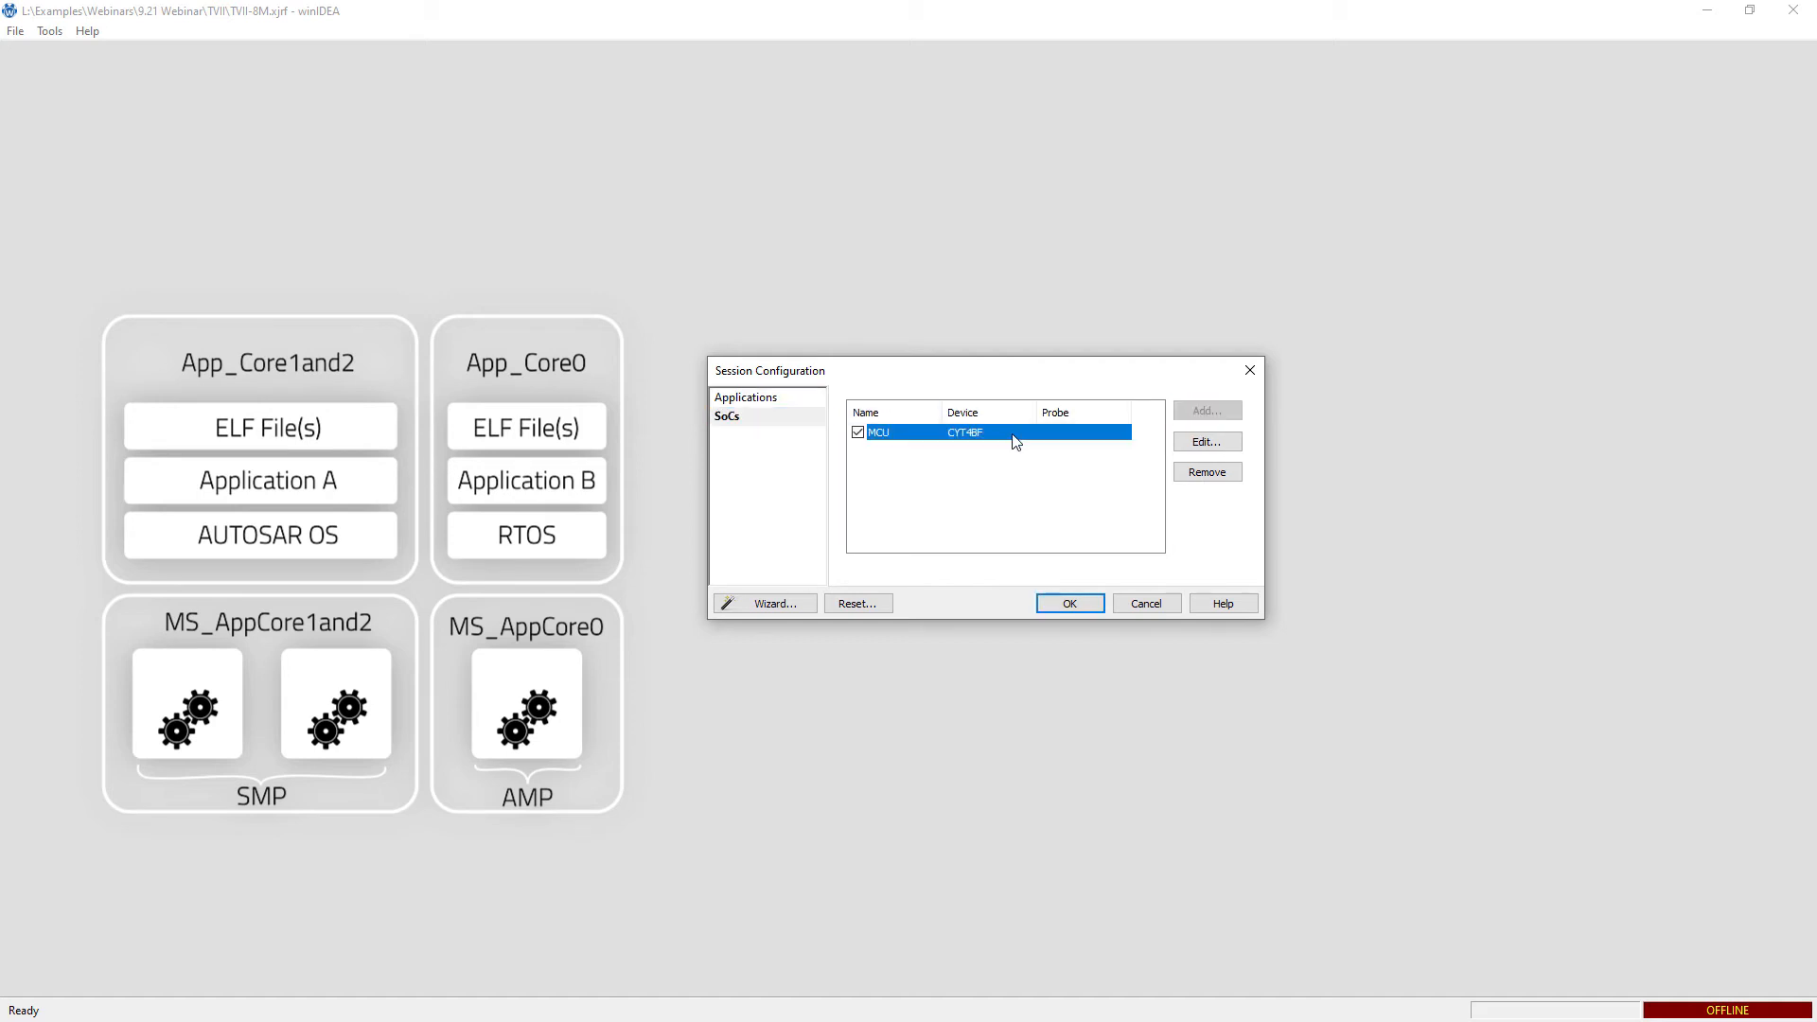
left_click(1229, 446)
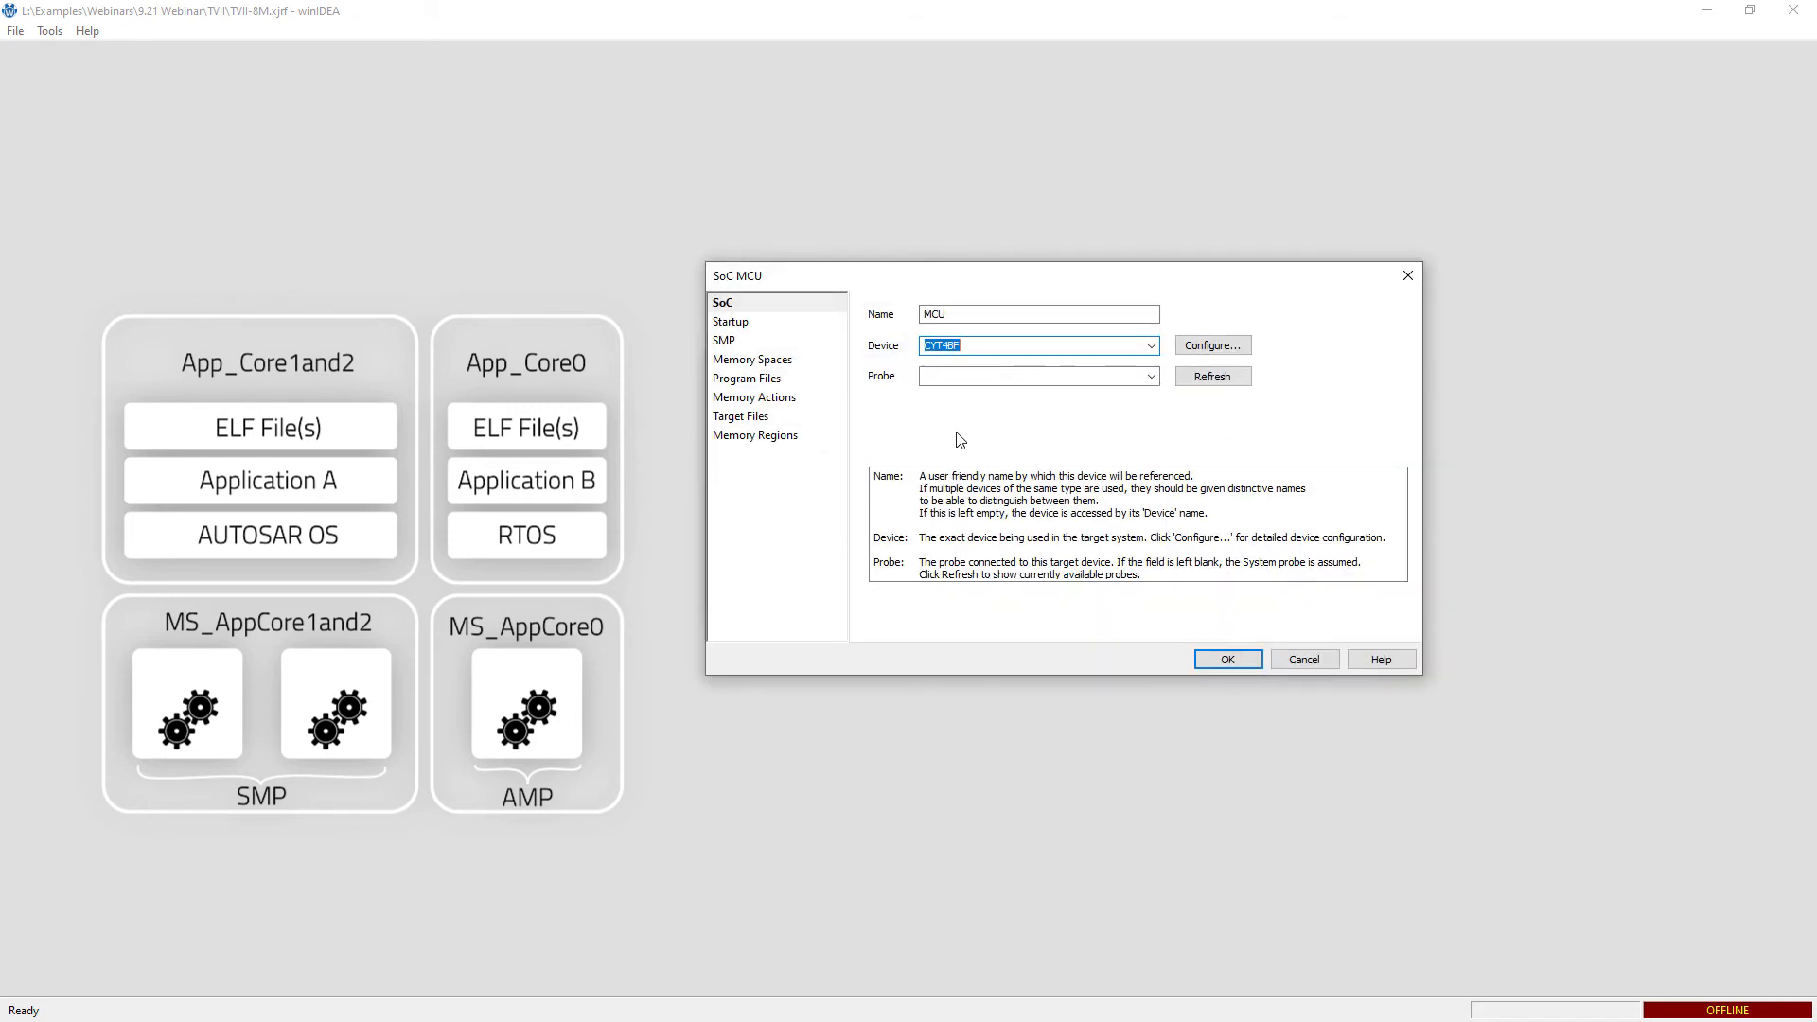
left_click(734, 341)
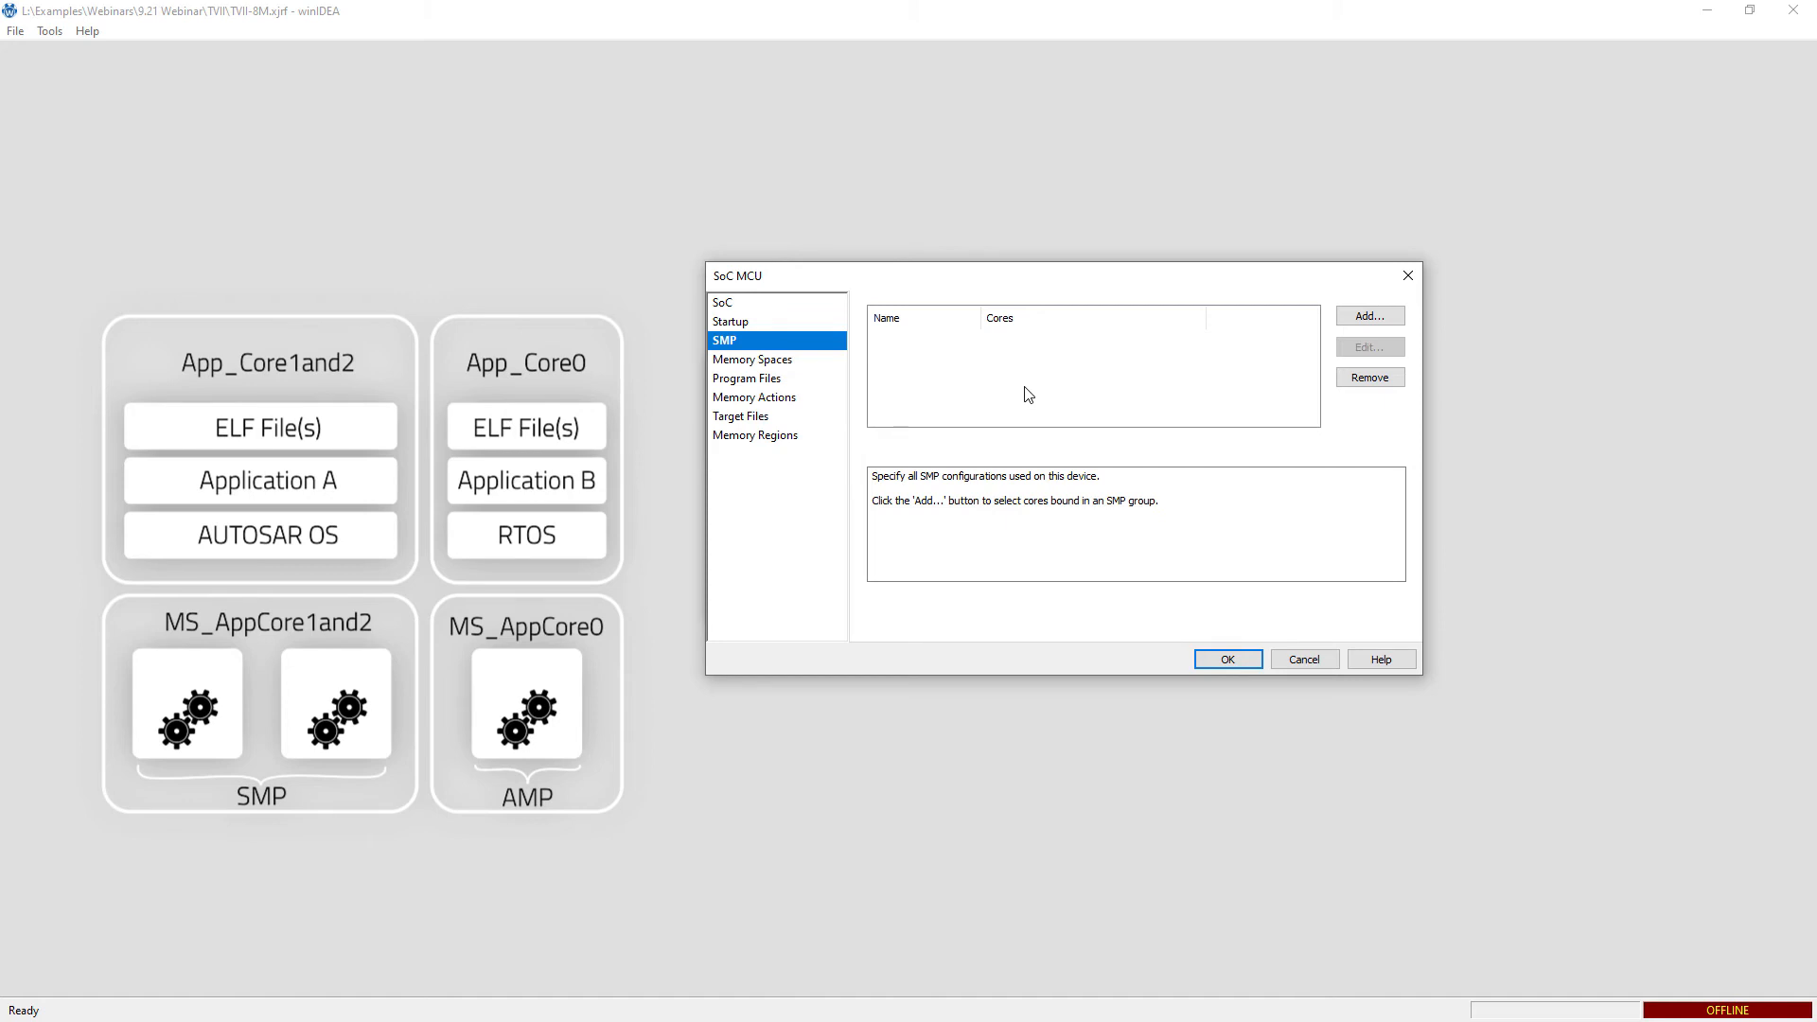
left_click(1370, 316)
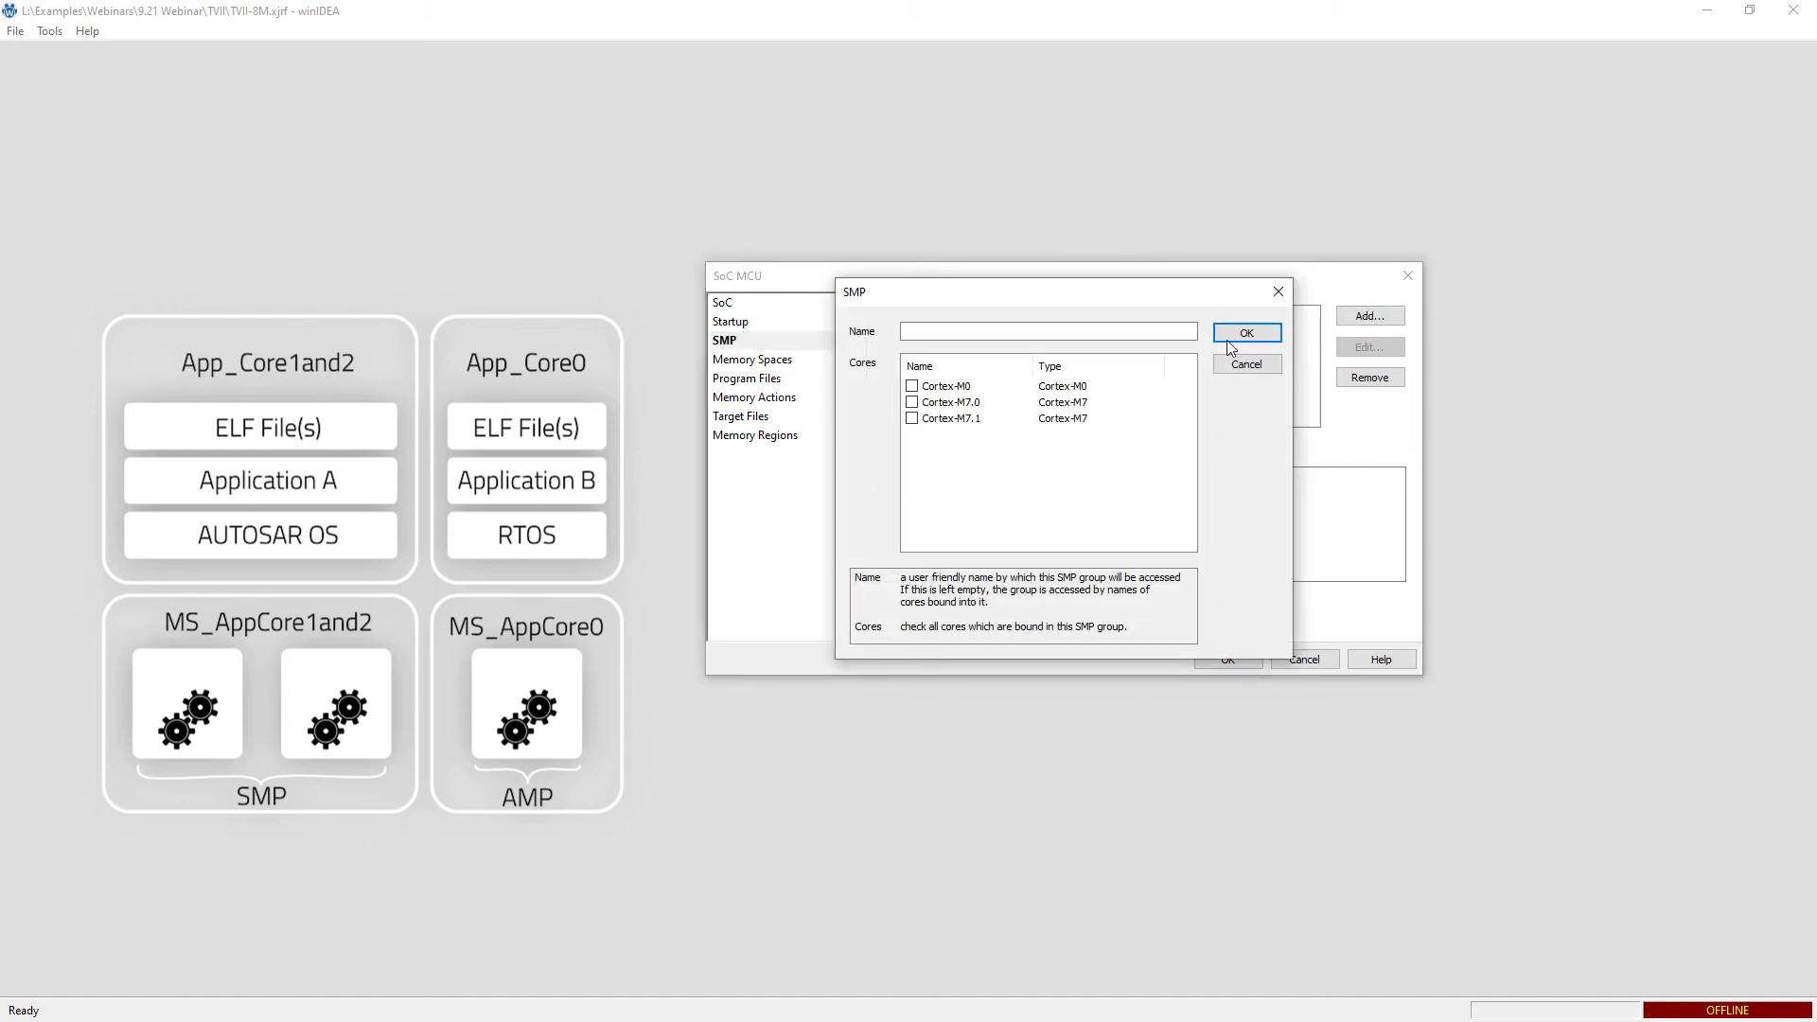
left_click(912, 402)
left_click(913, 419)
left_click(943, 332)
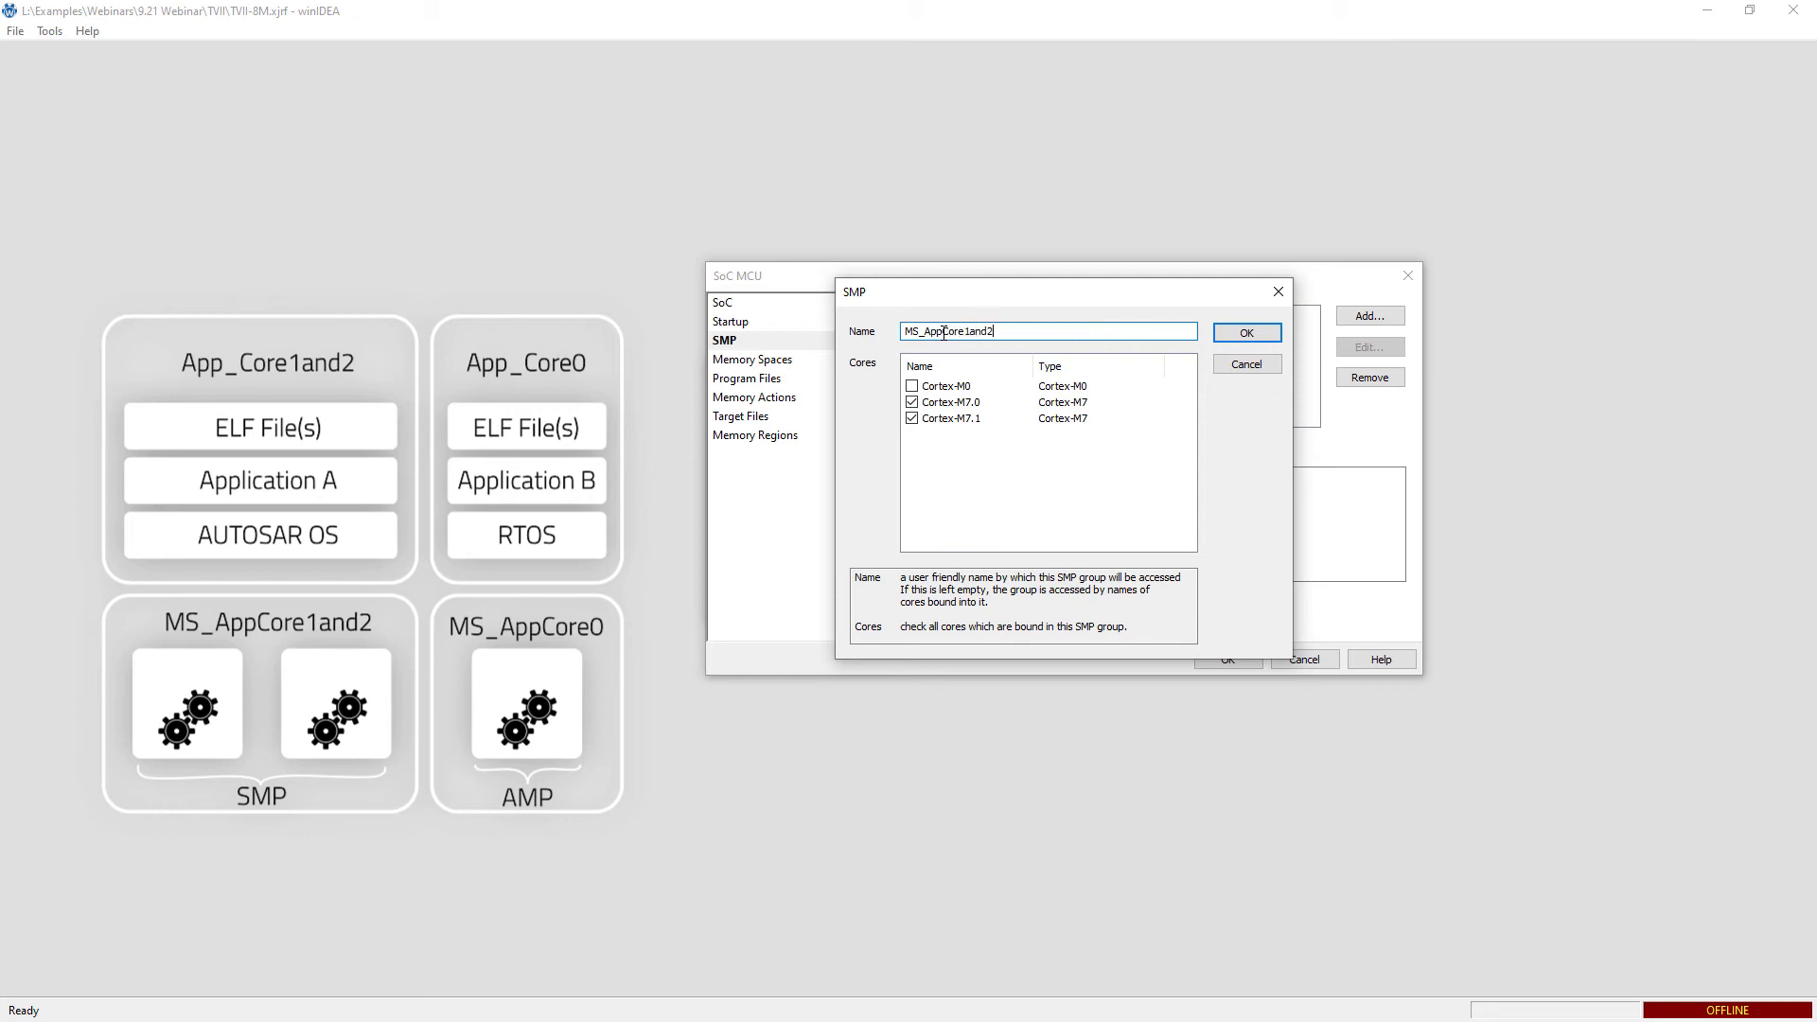
left_click(1262, 334)
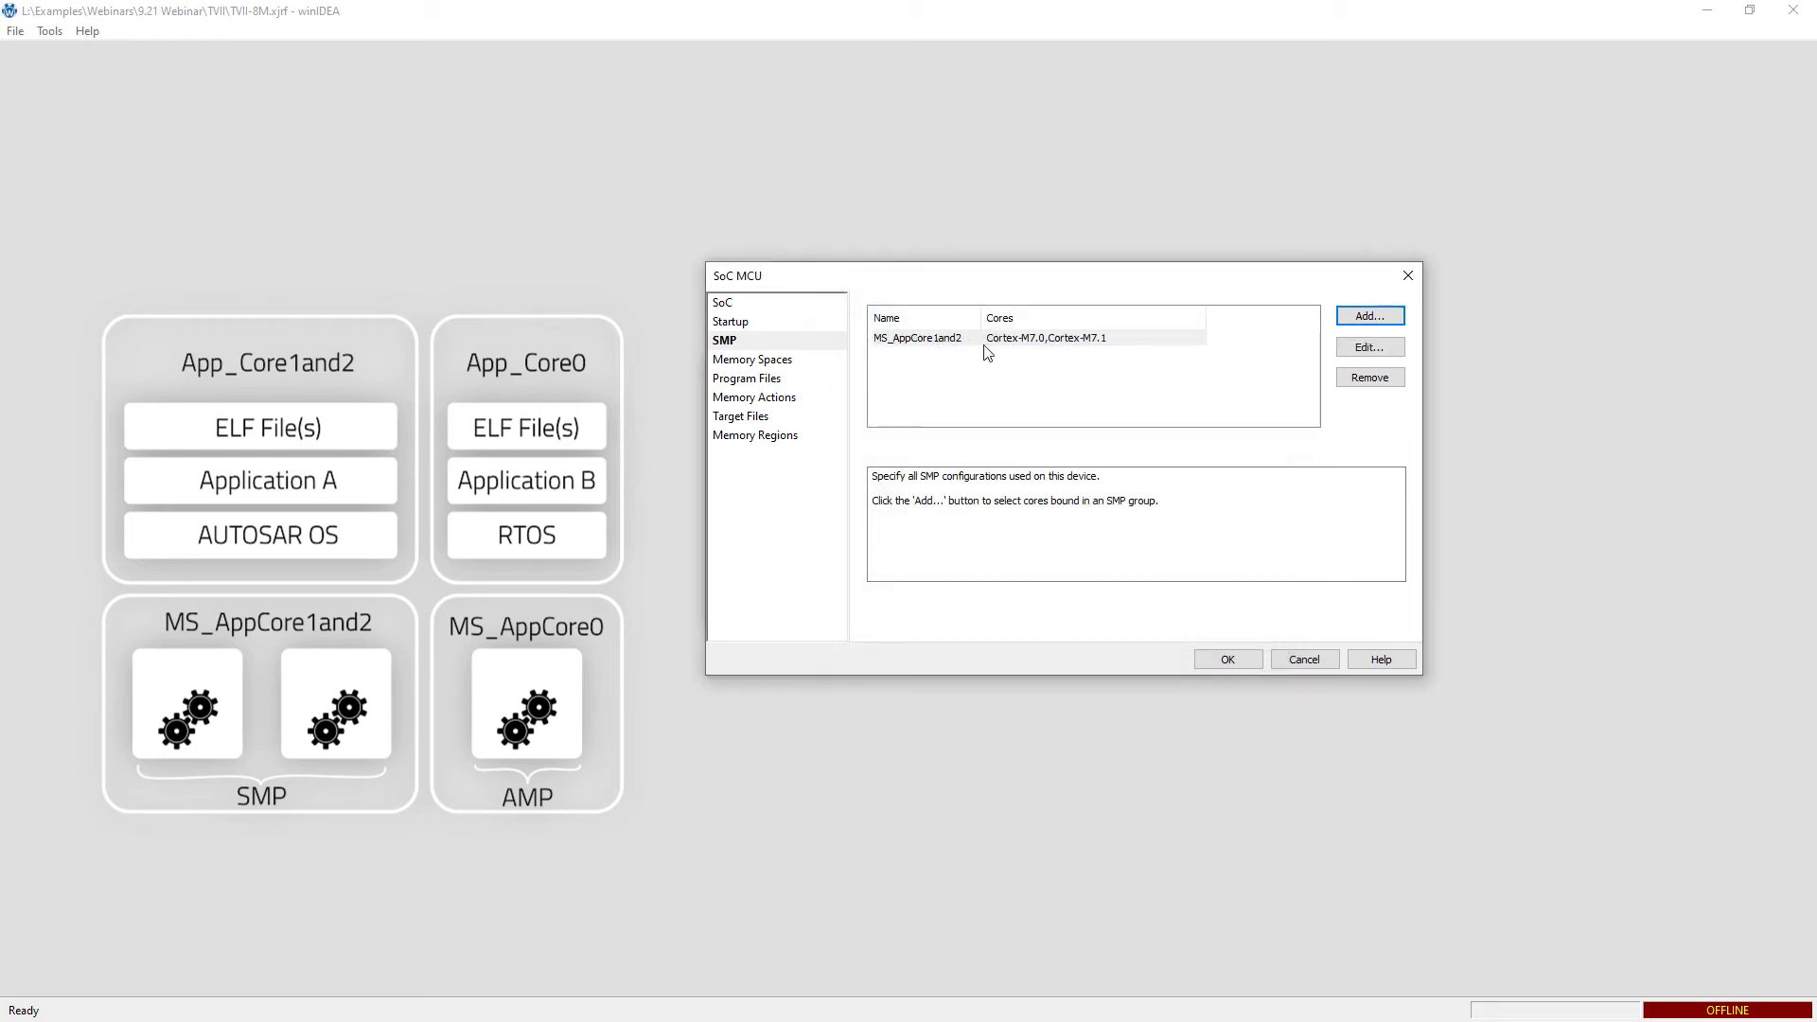
- Rename the Cortex-M0 memory space to MS_AppCore0, with Cortex-M0 as its location and App_Core0 as its application
left_click(785, 361)
left_click(1105, 528)
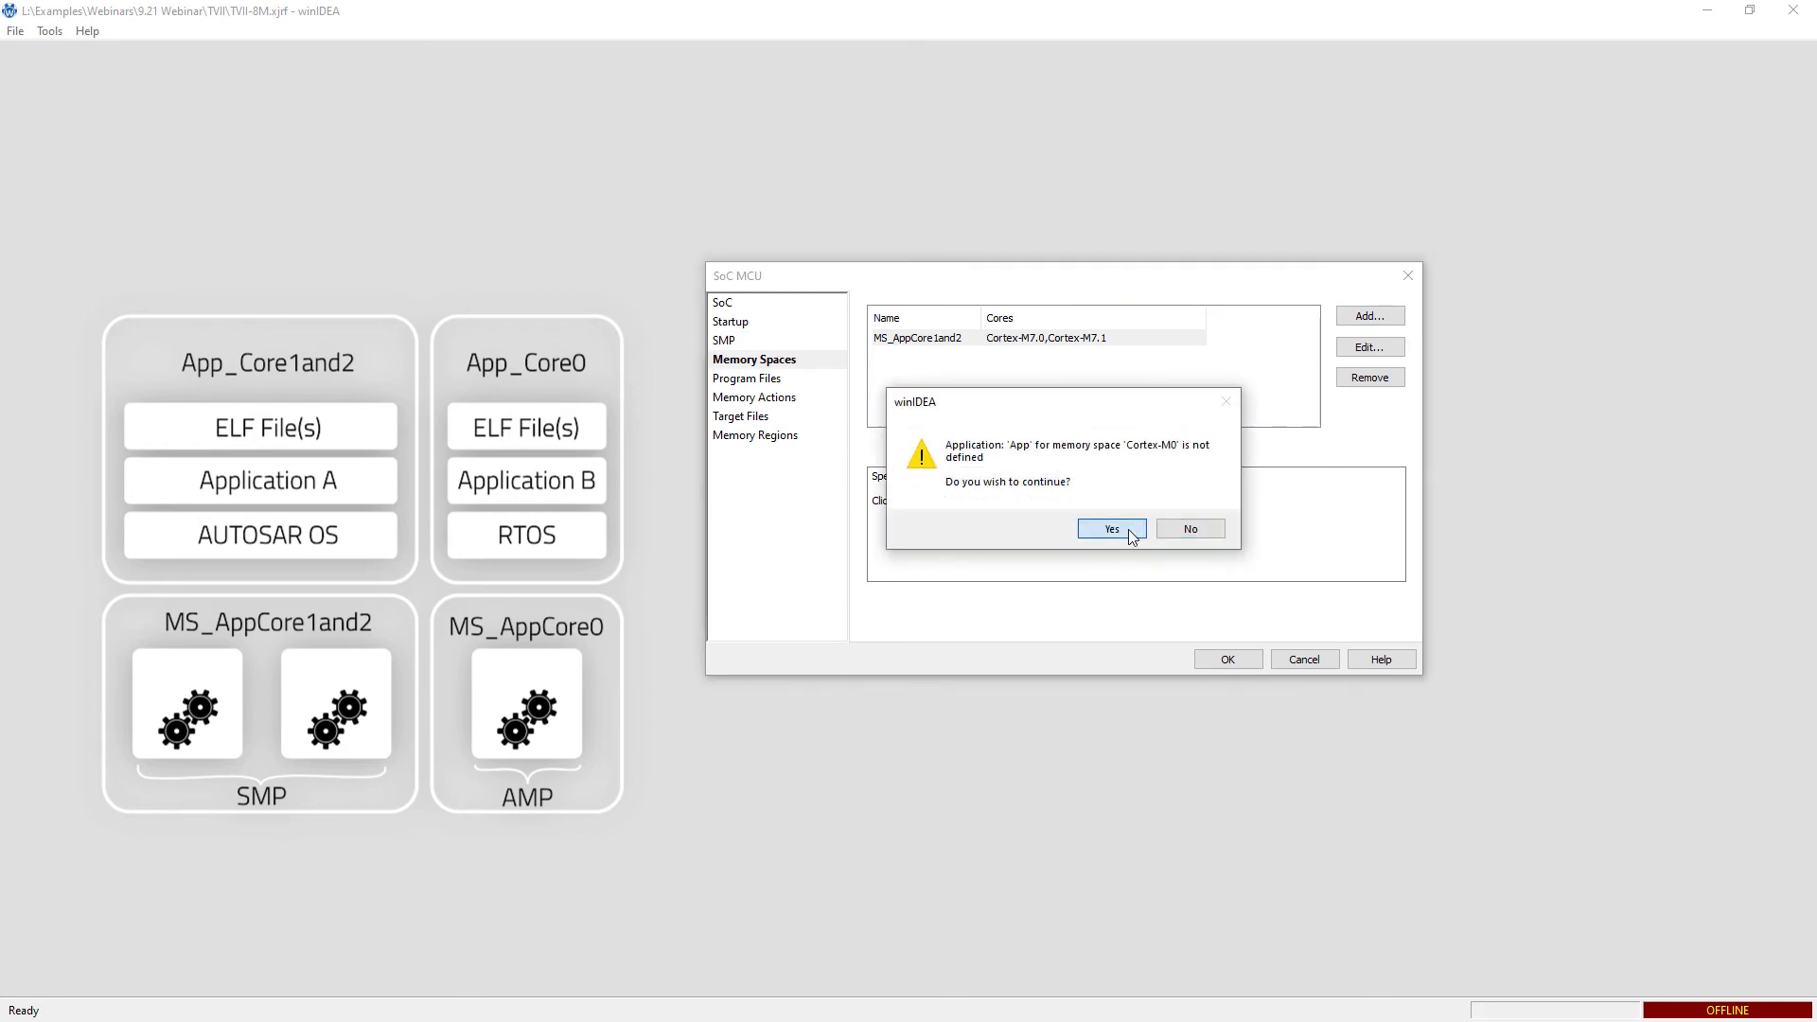
left_click(983, 338)
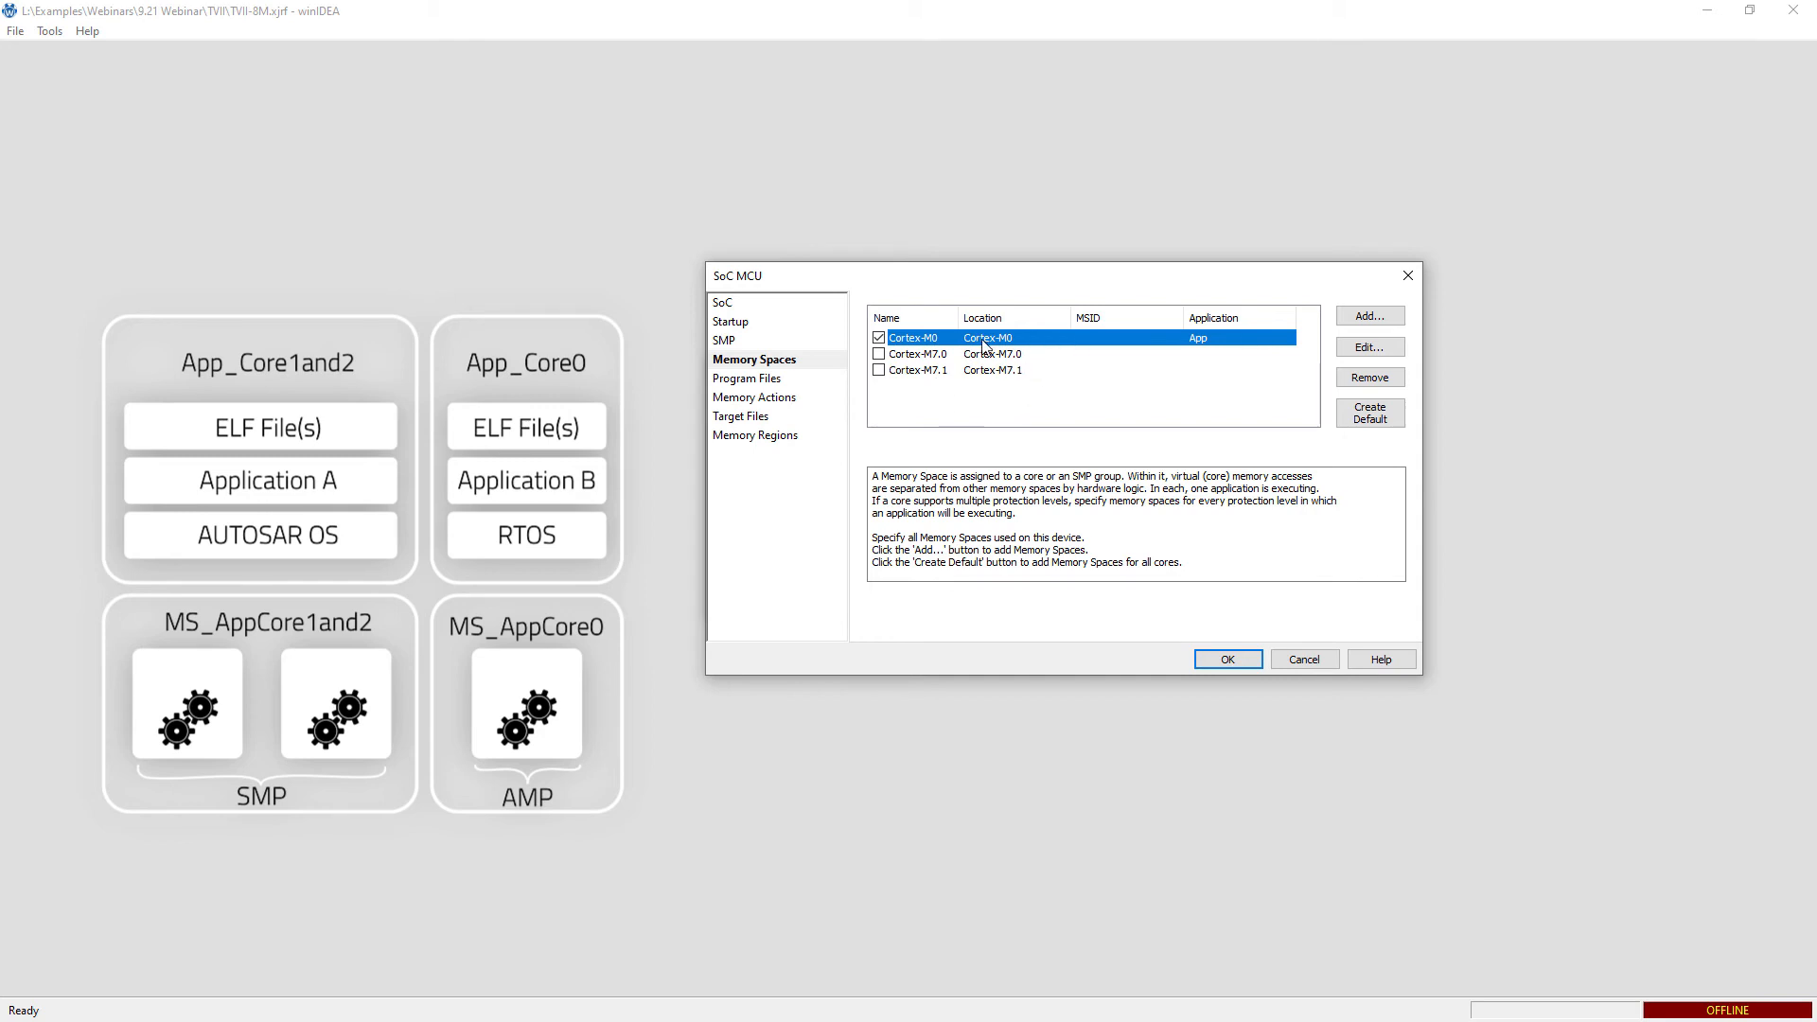
left_click(1369, 348)
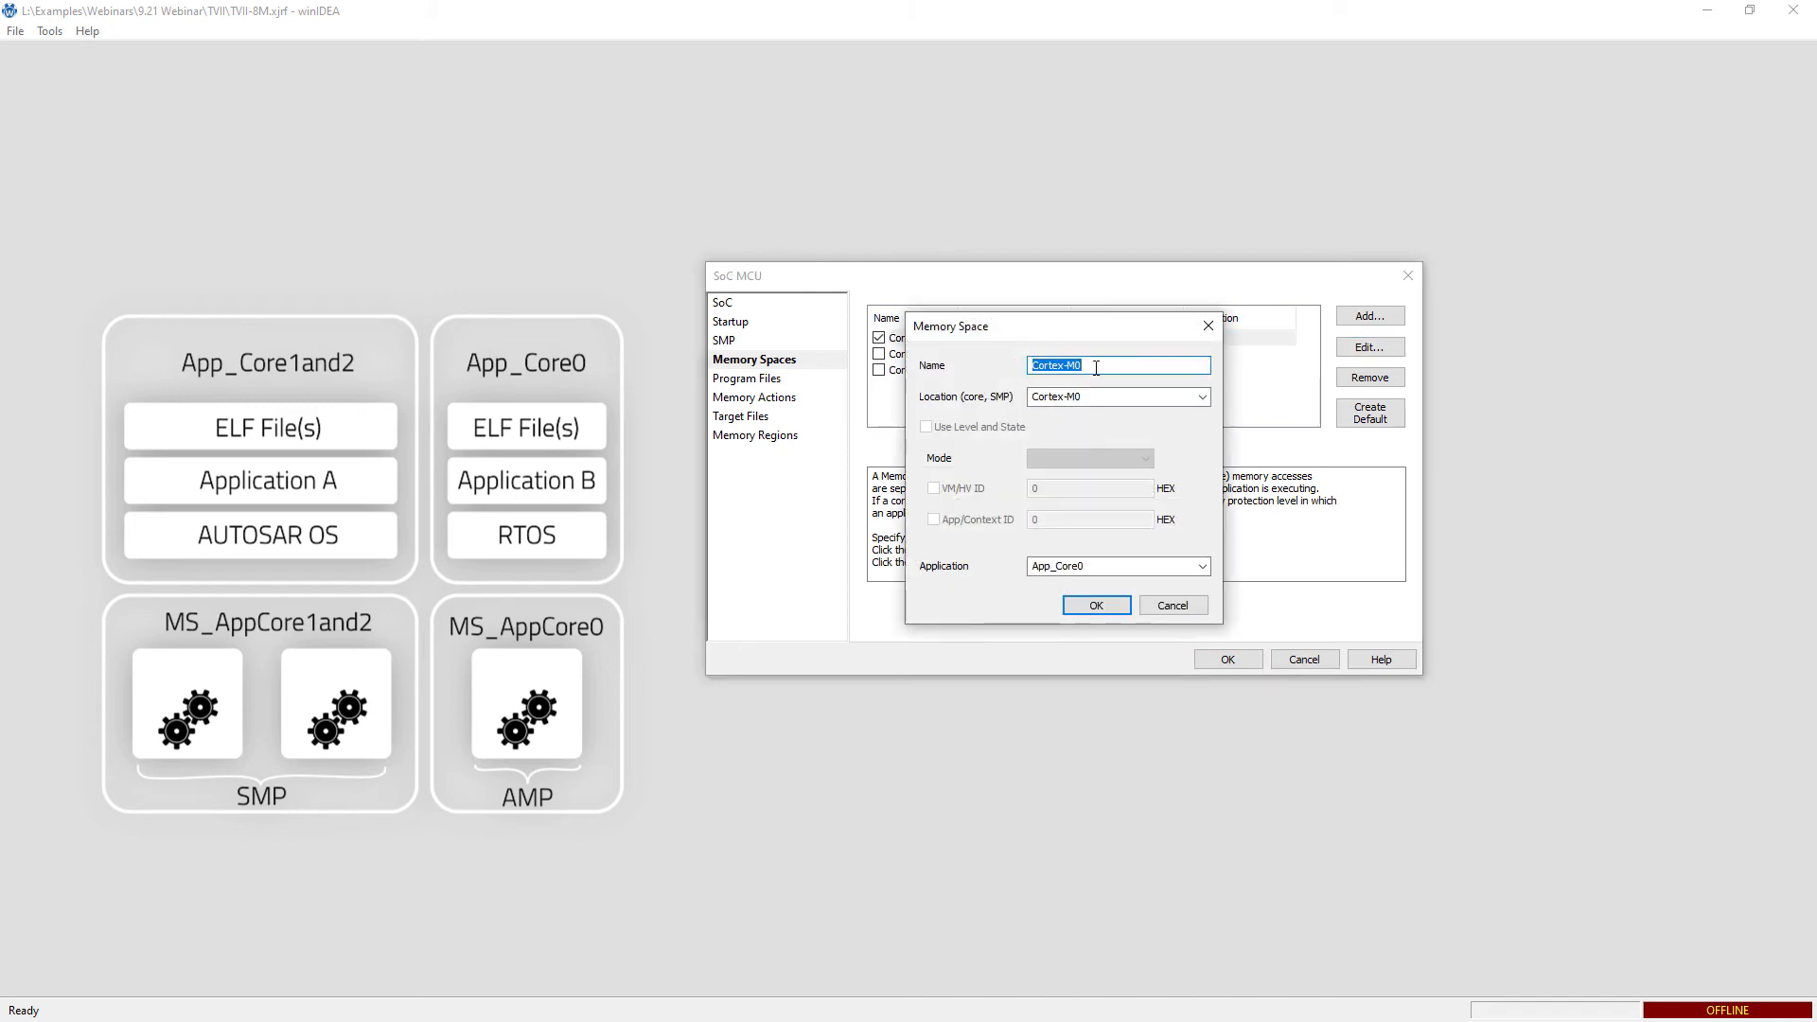
type("MS_App")
left_click(1202, 396)
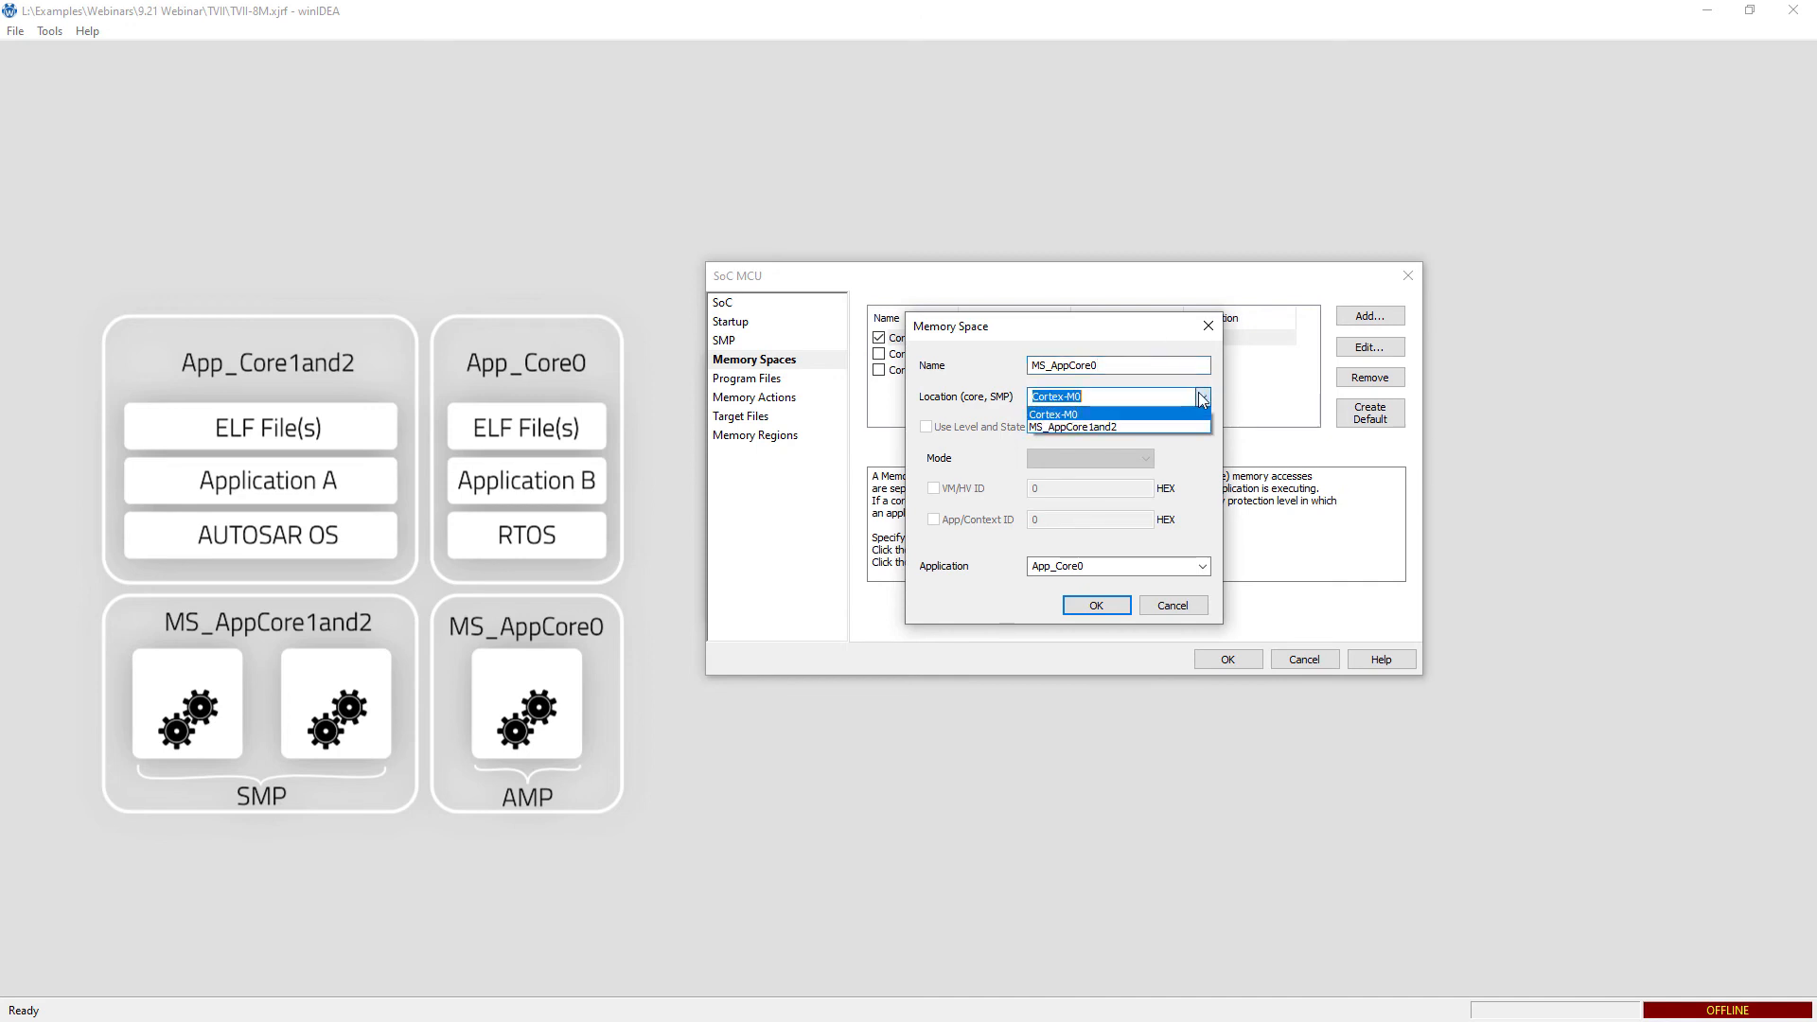
left_click(1064, 415)
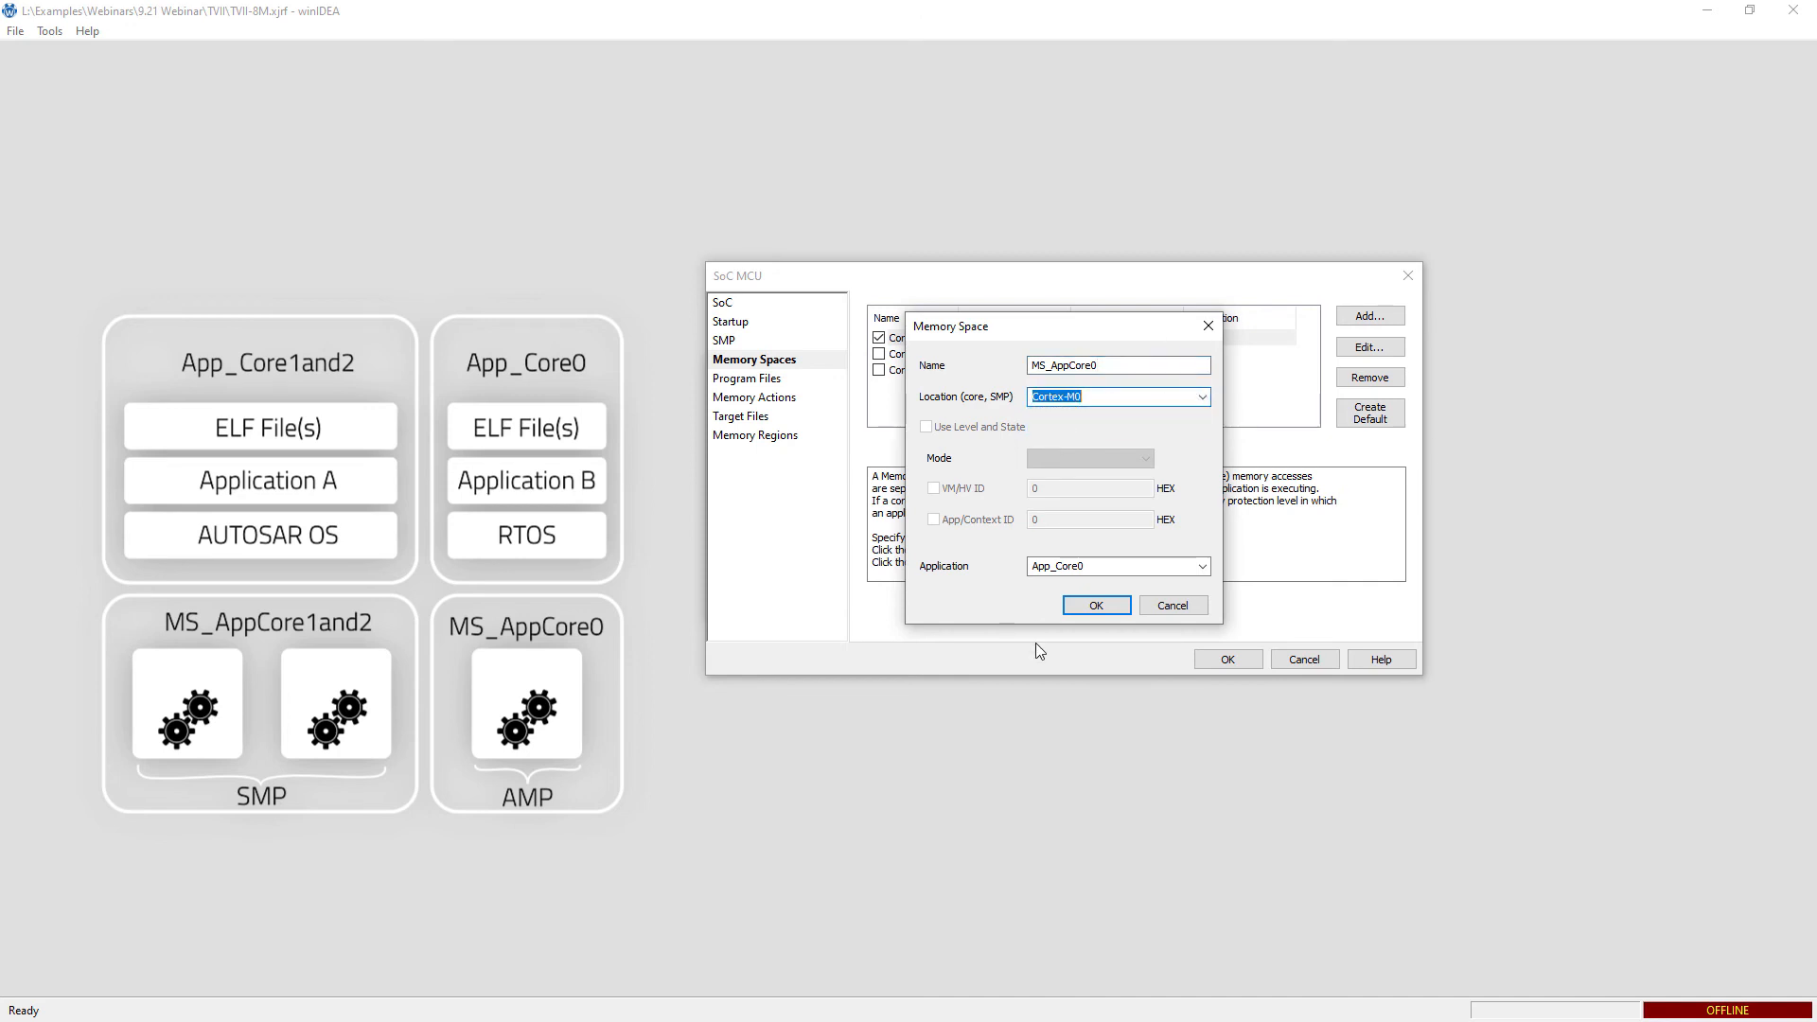
left_click(1201, 565)
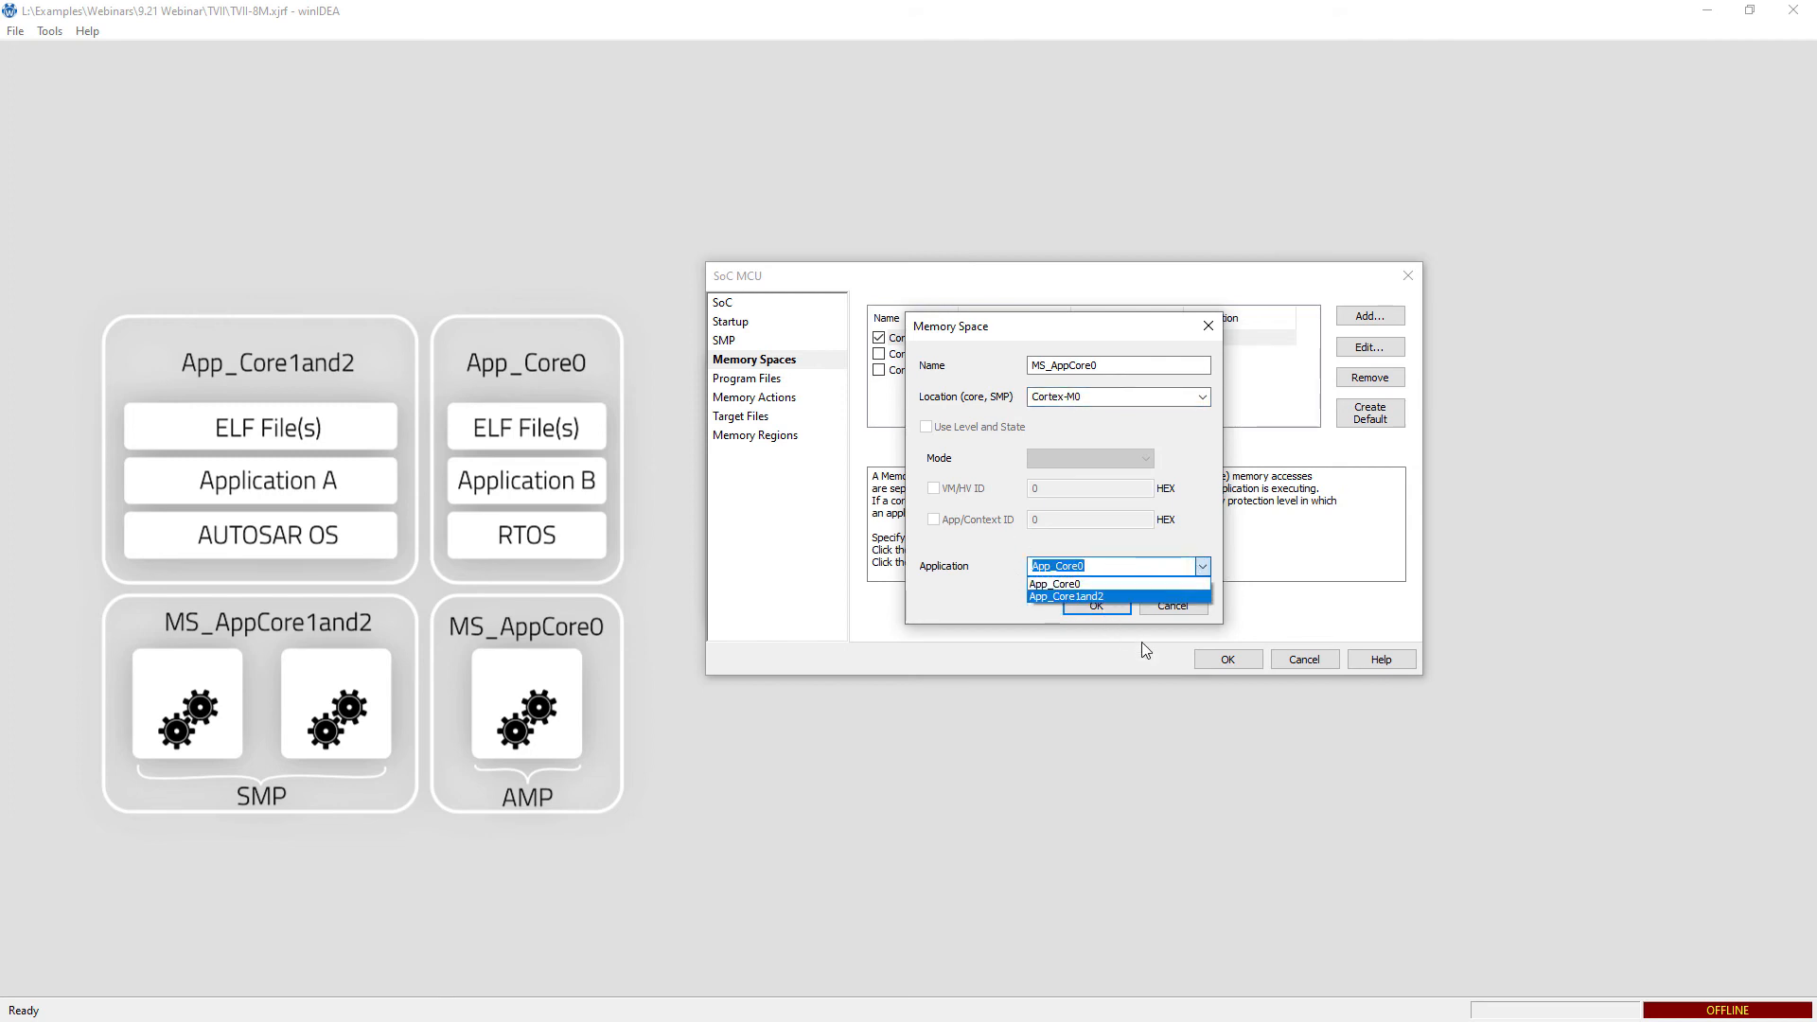
left_click(1098, 548)
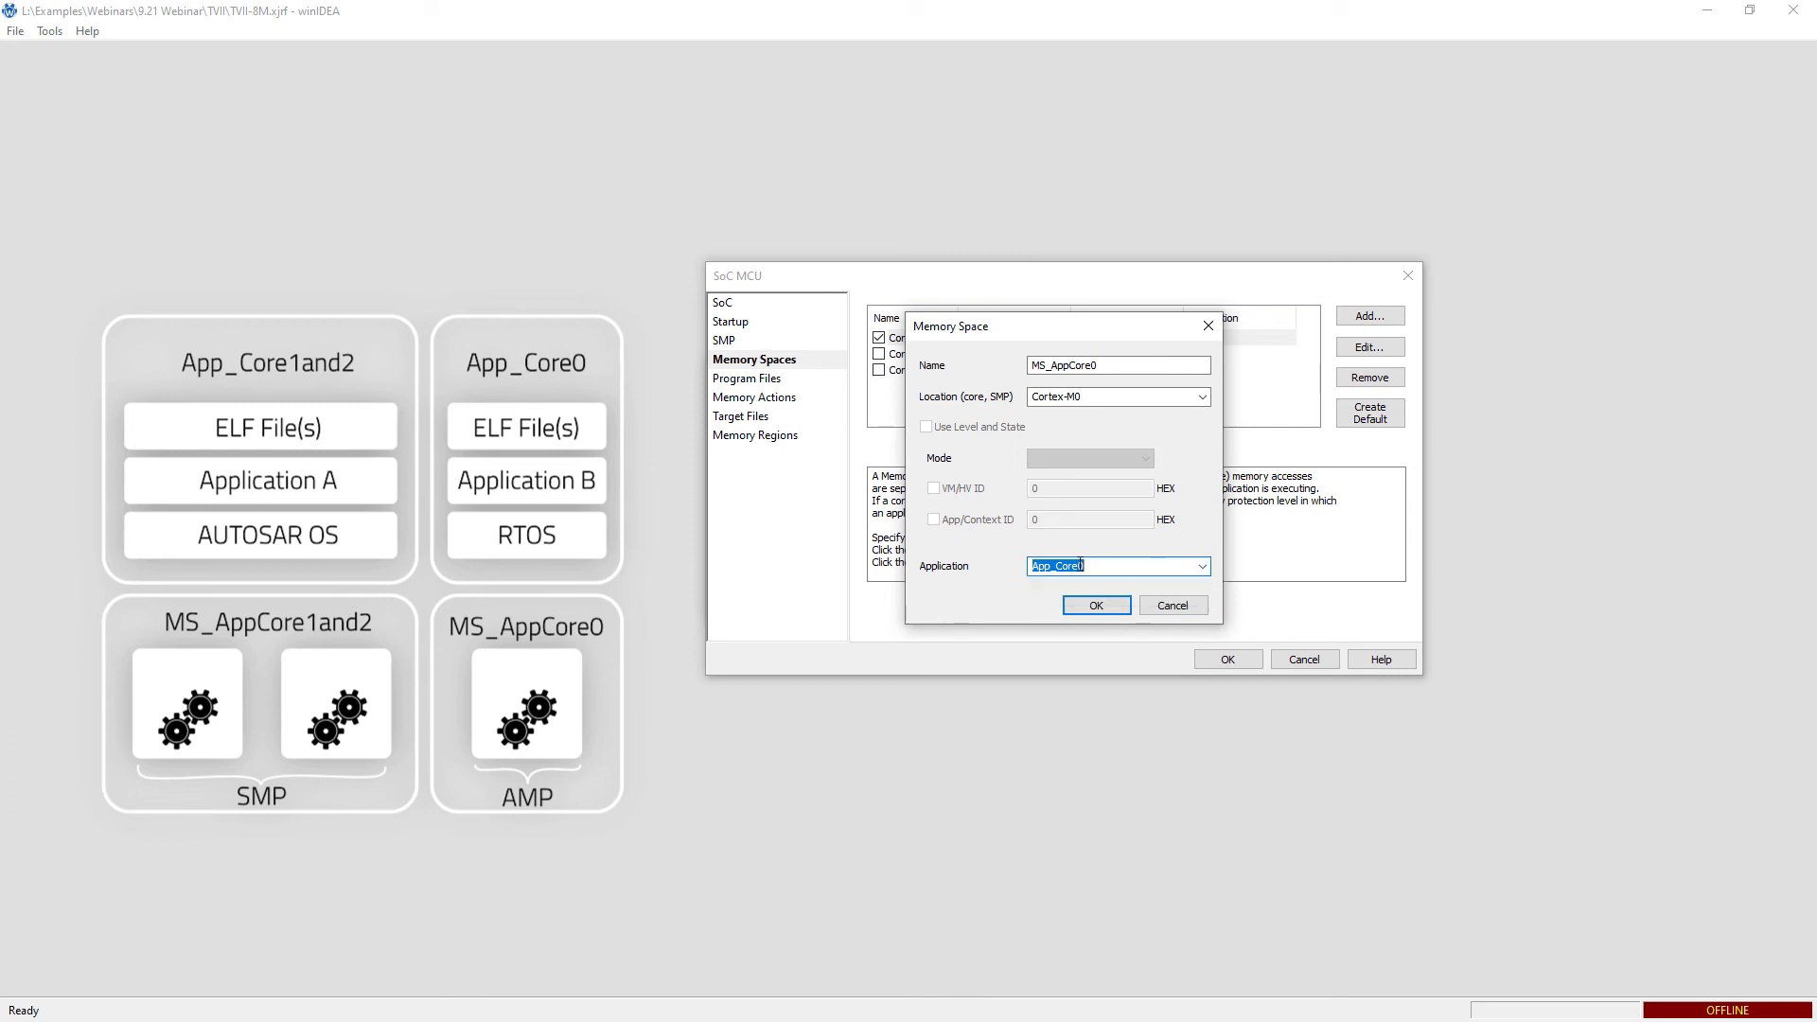
left_click(1104, 605)
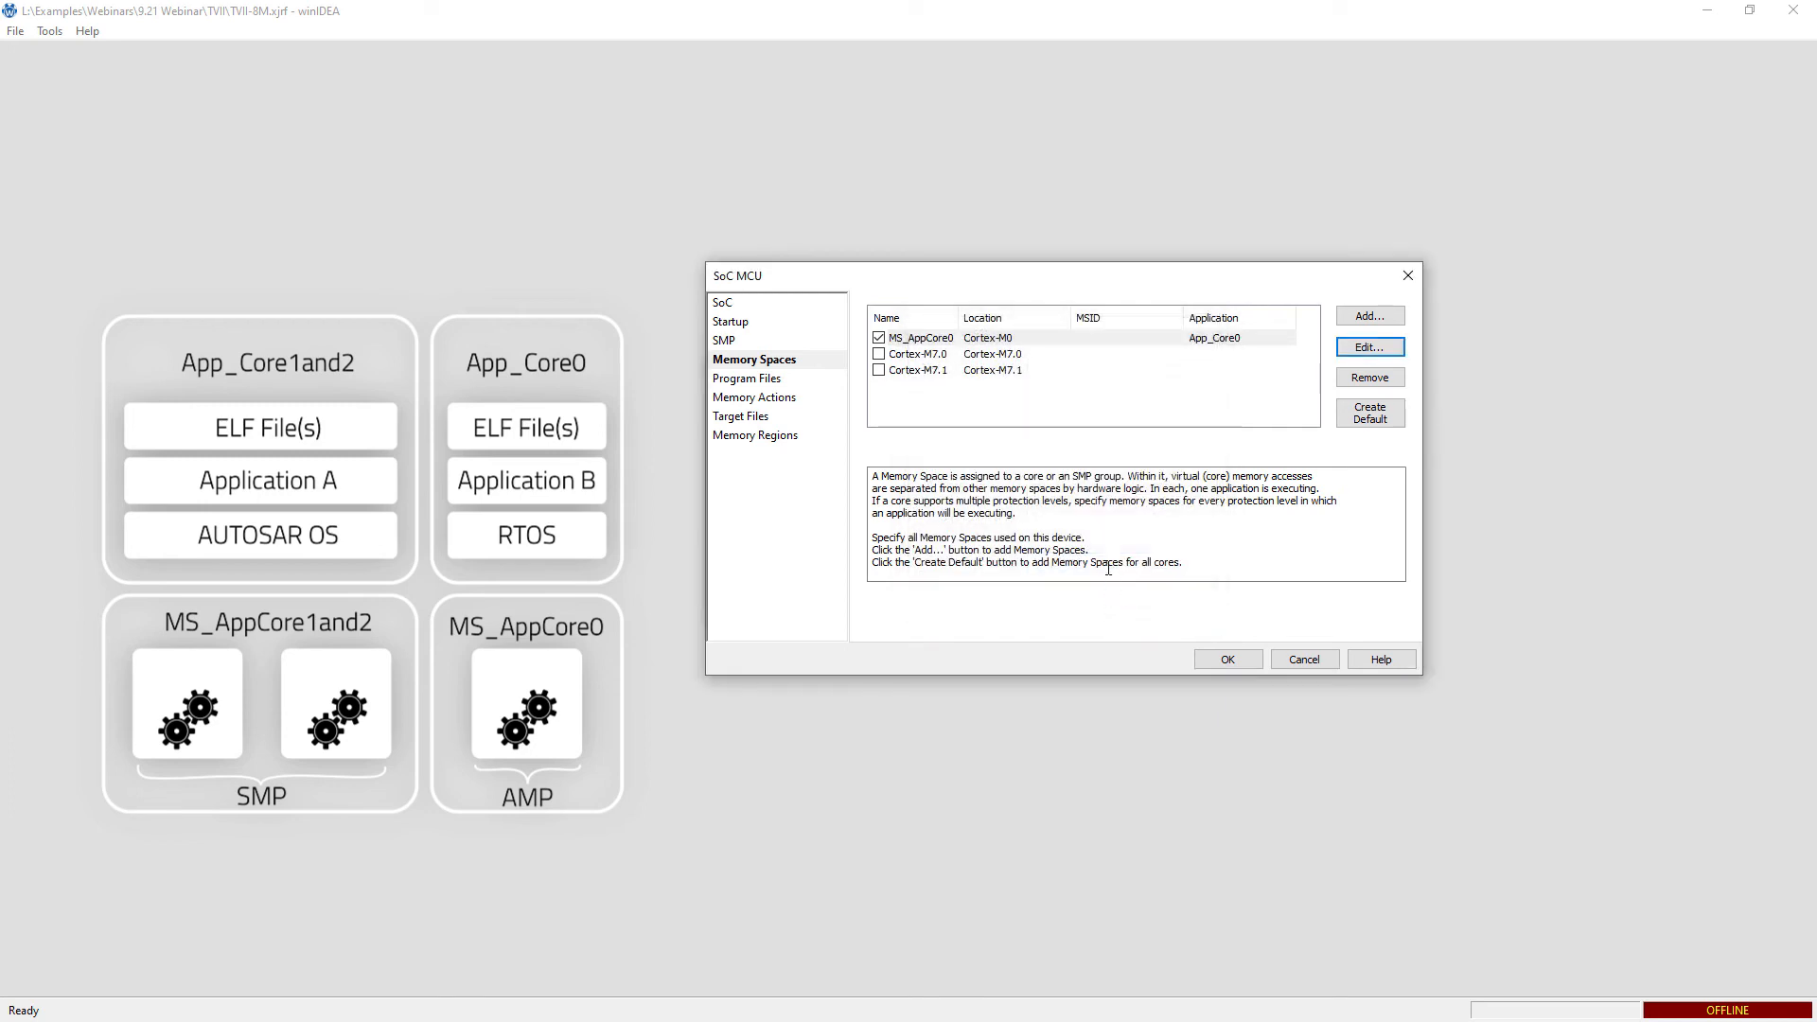
- Remove the unused Cortex-M7.0 and Cortex-M7.1 memory spaces from the MCU SoC
left_click(949, 355)
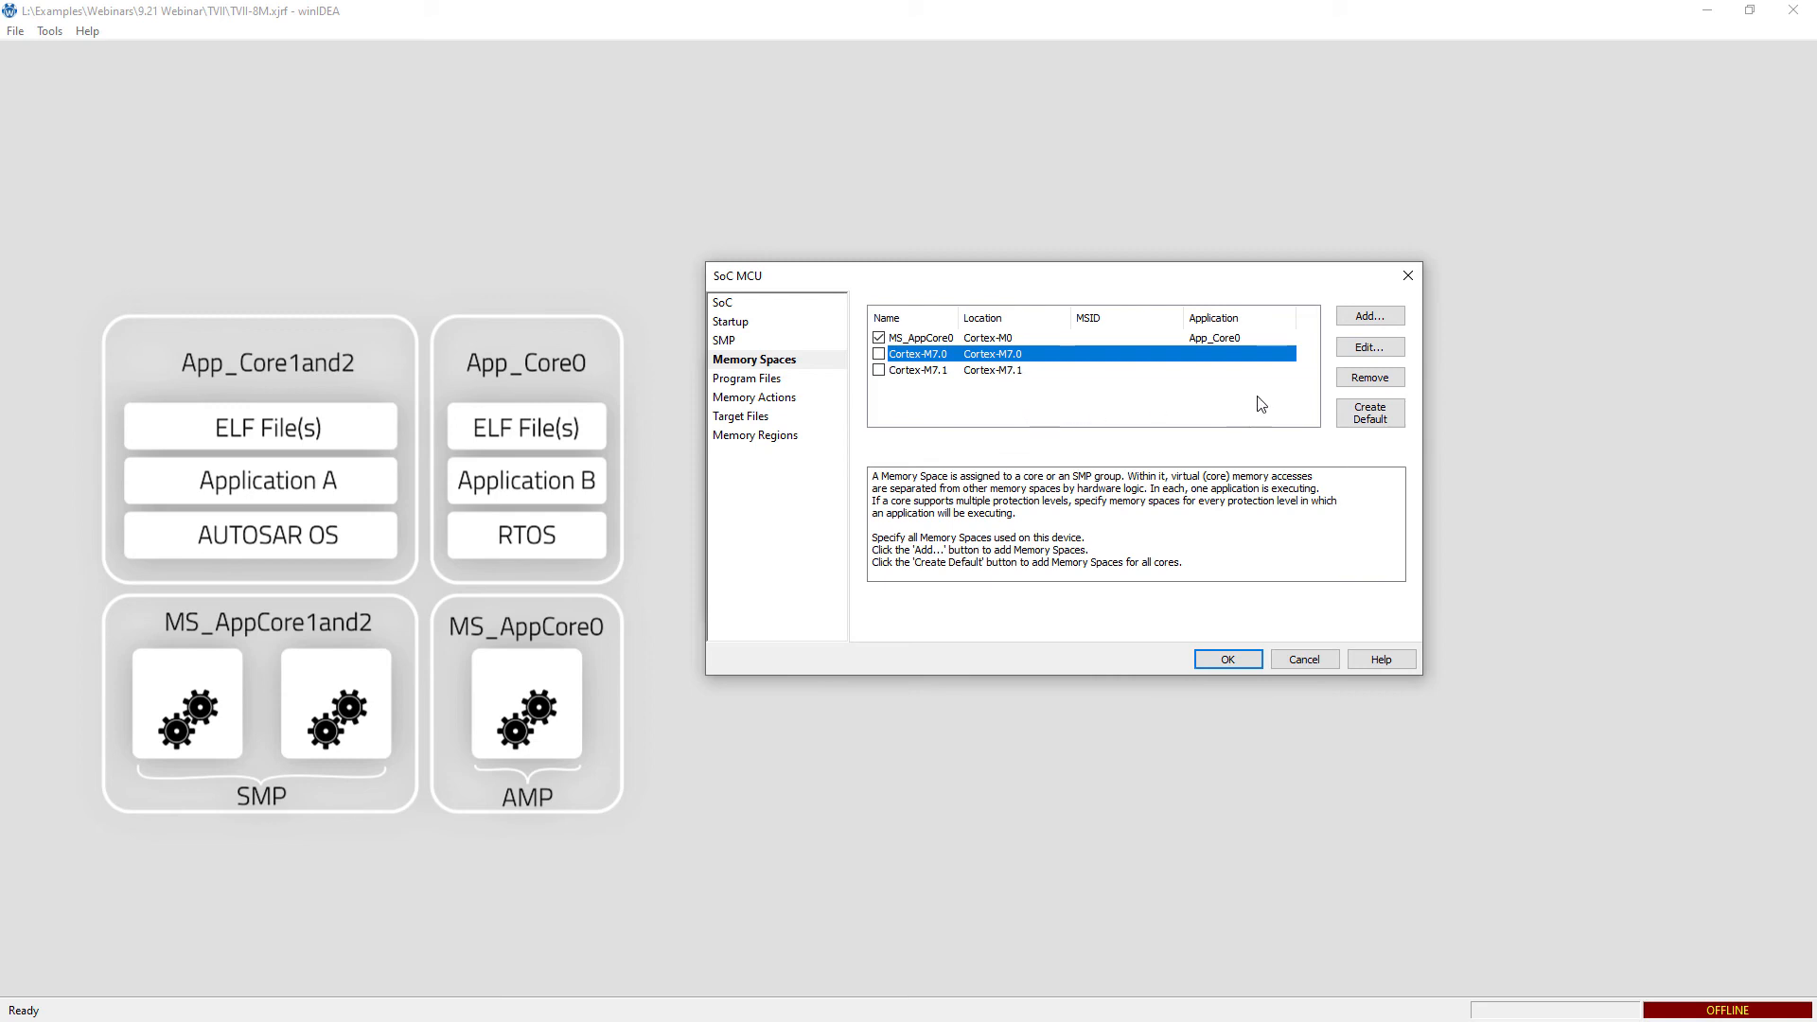
left_click(1371, 378)
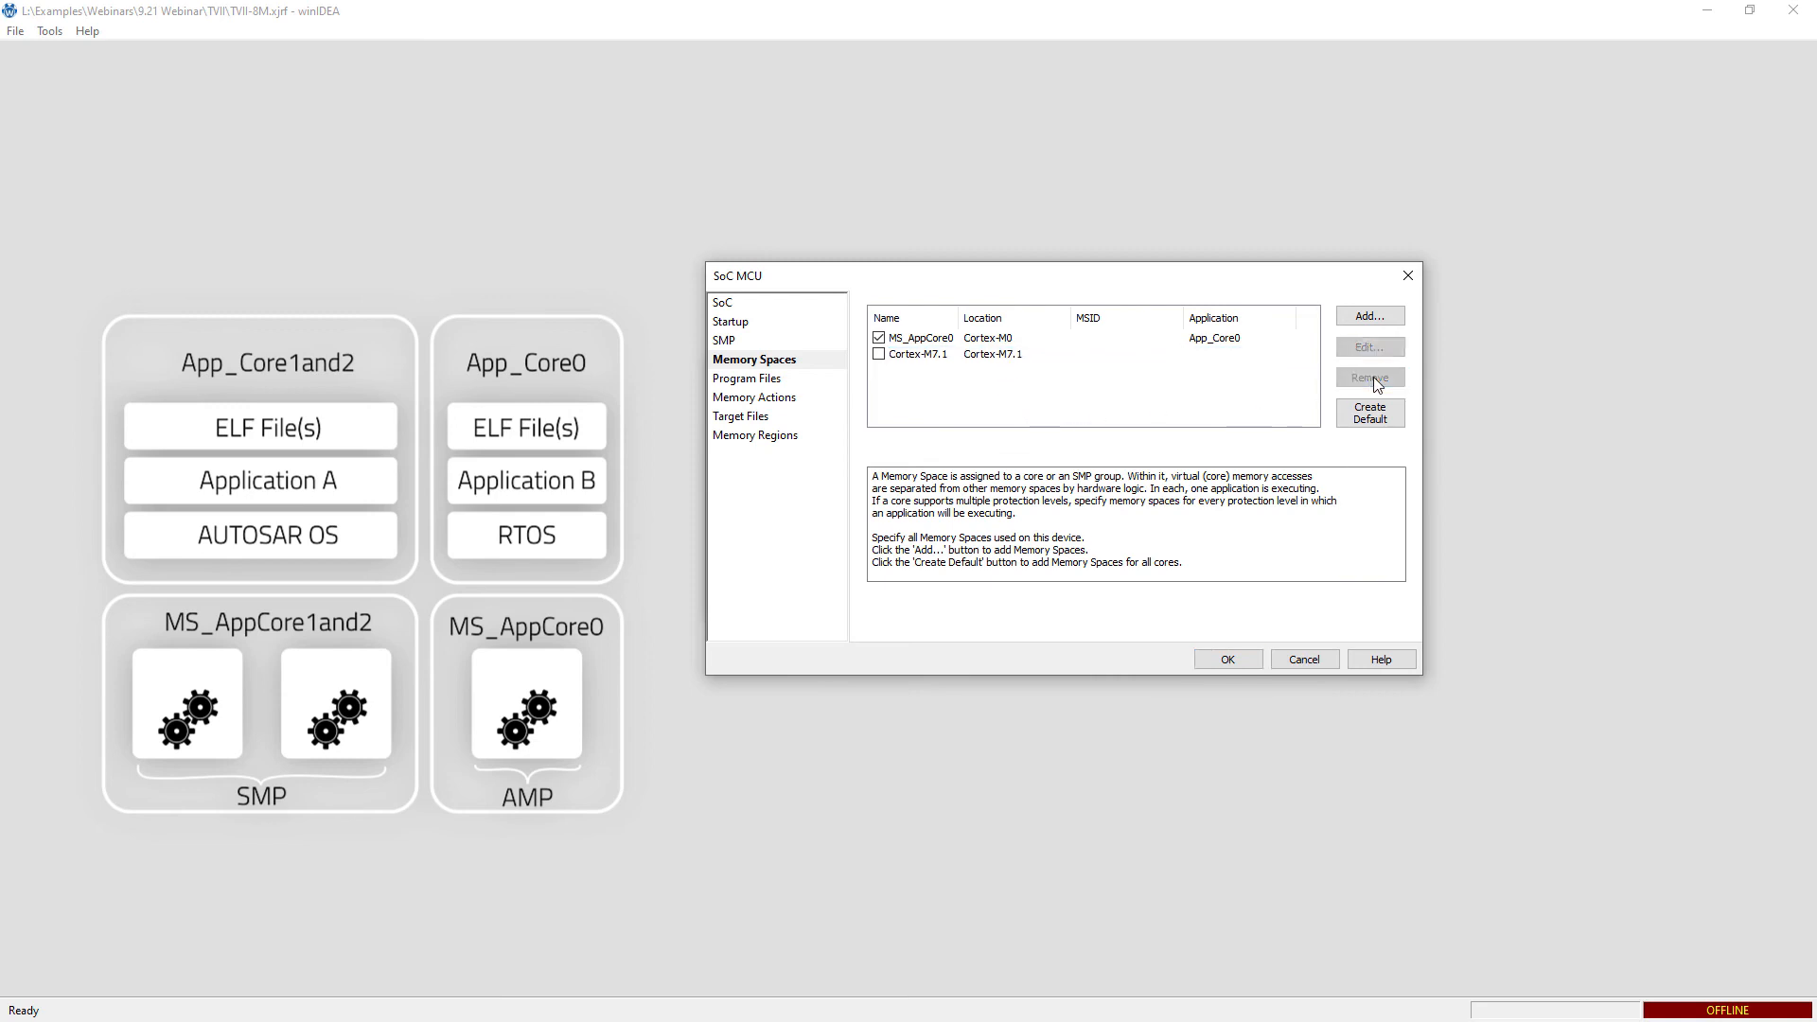
left_click(1161, 356)
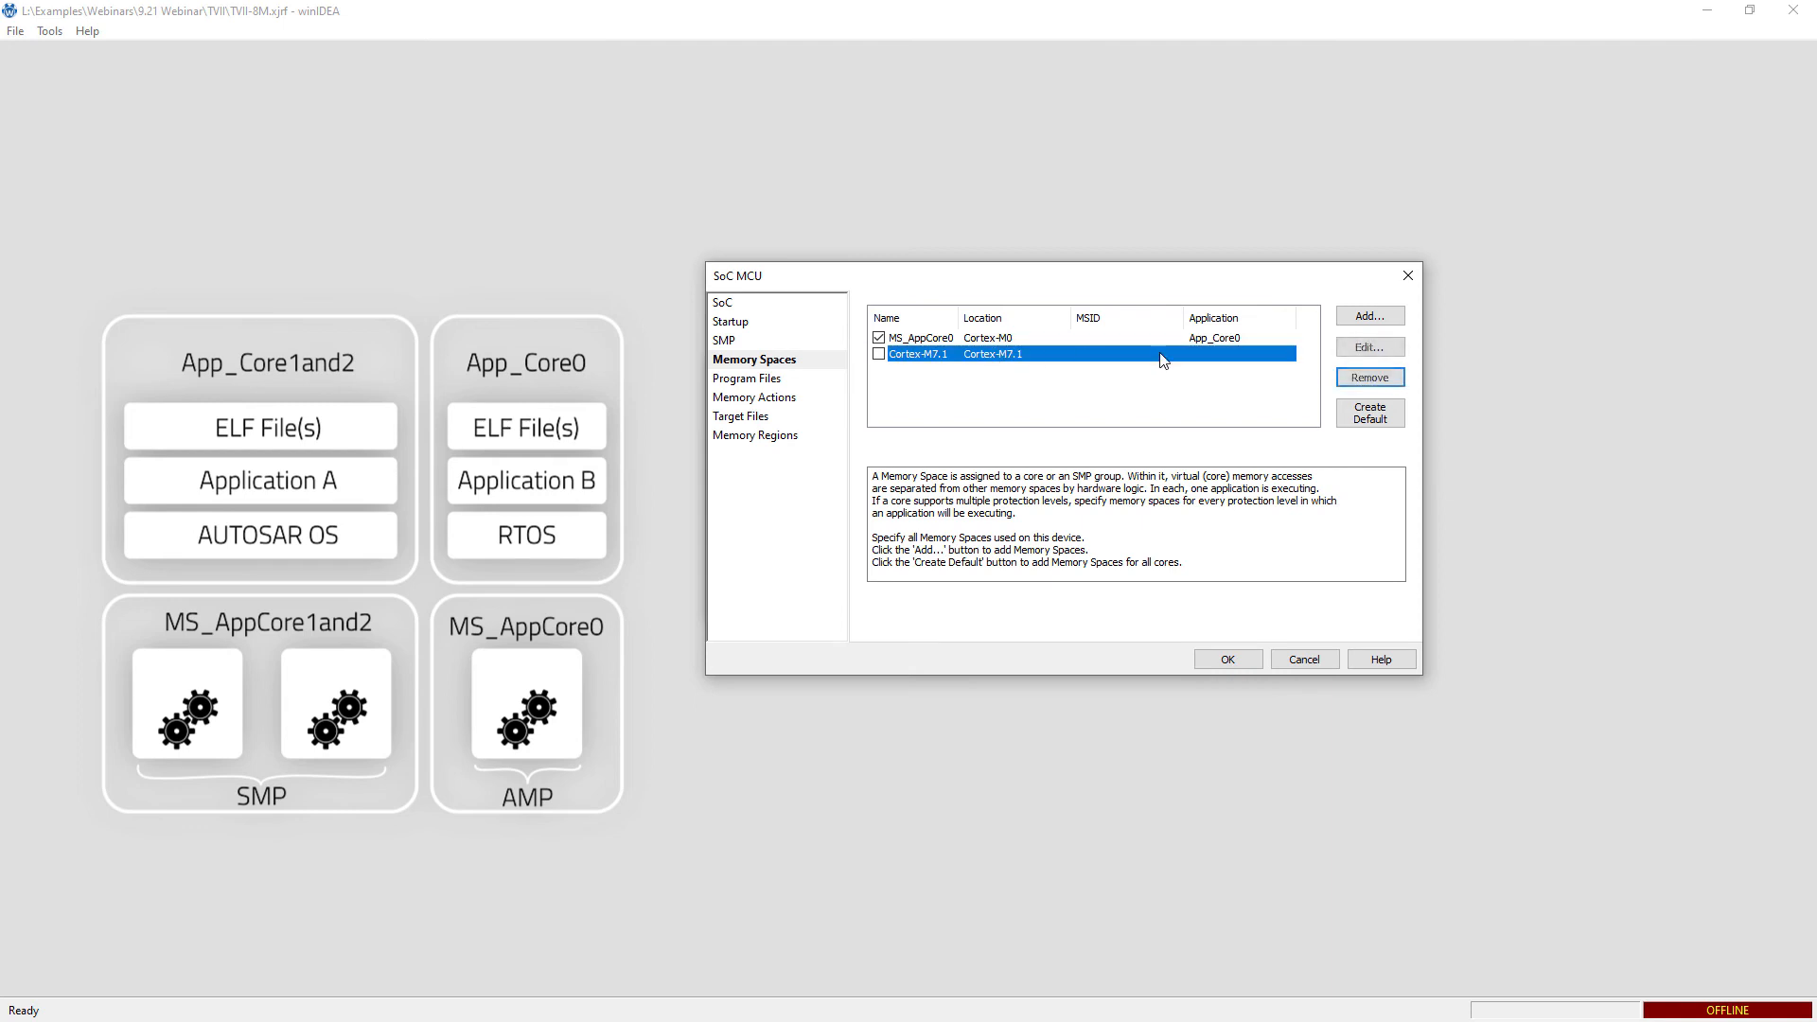
left_click(1369, 377)
- Add a memory space MS_AppCore1and2 located on the SMP group MS_AppCore1and2 with application App_Core1and2, and fit the list columns to the names
left_click(1387, 317)
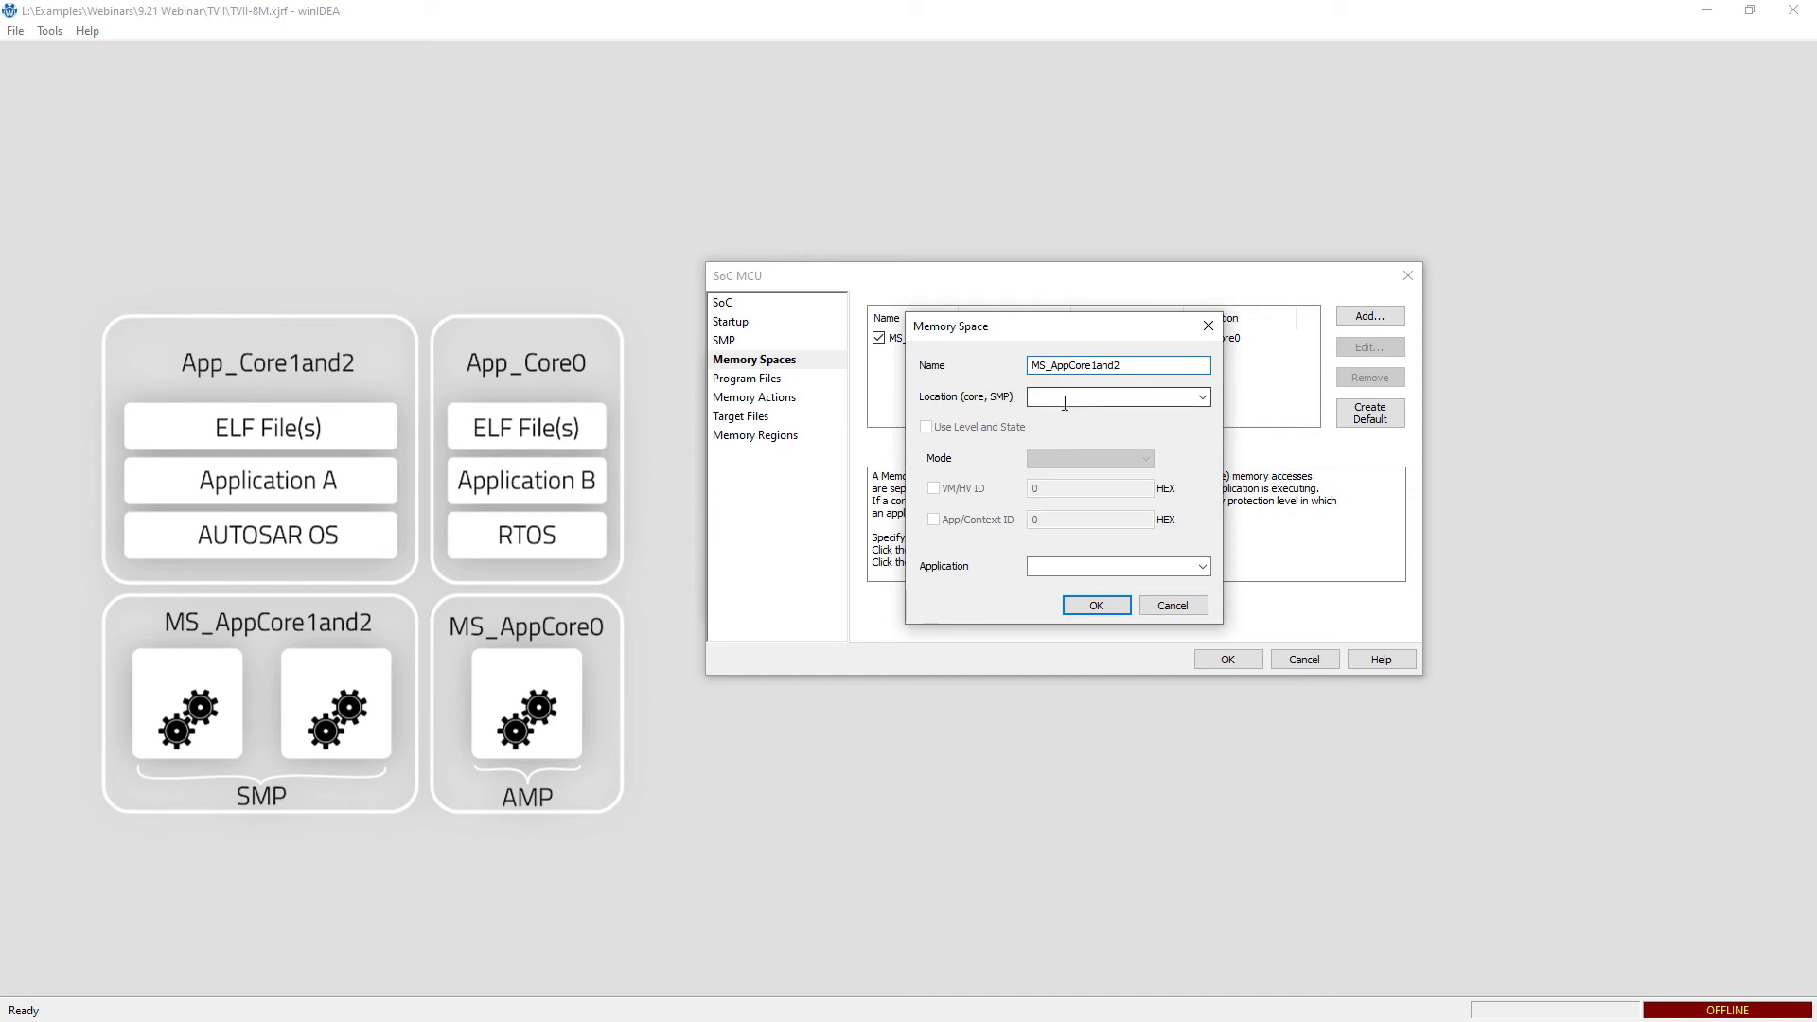
left_click(1201, 397)
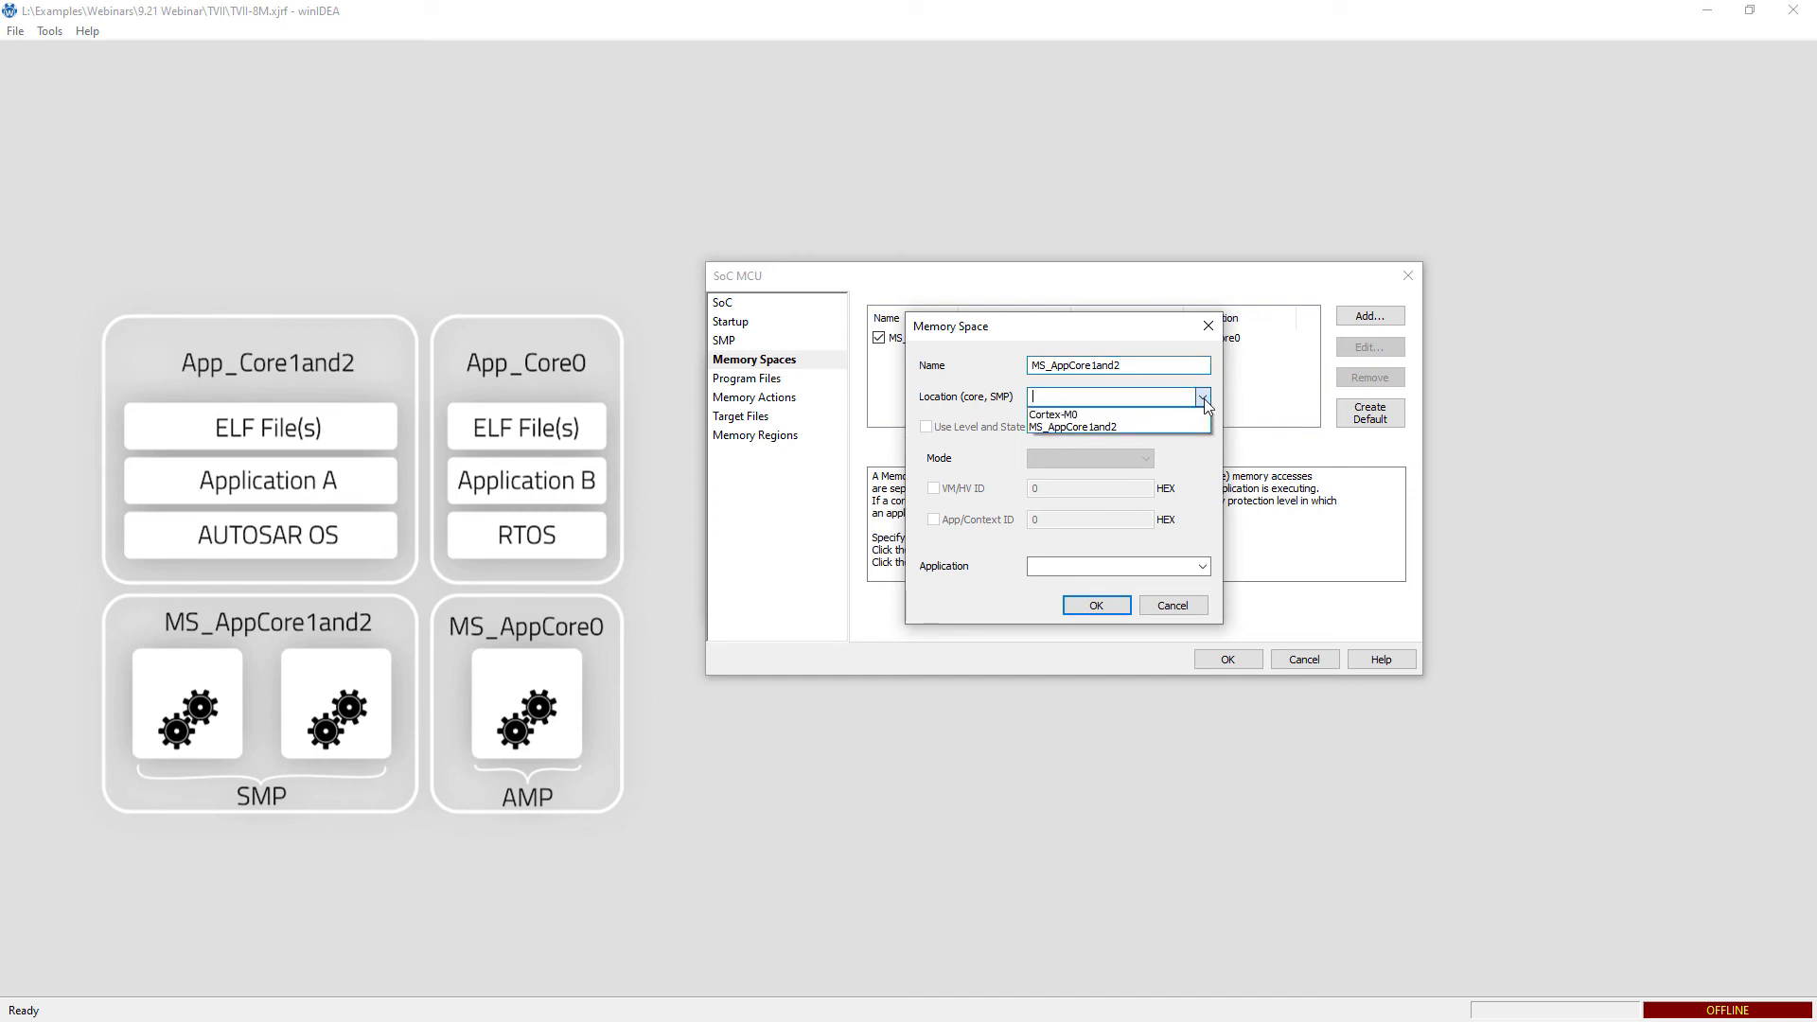
left_click(1070, 427)
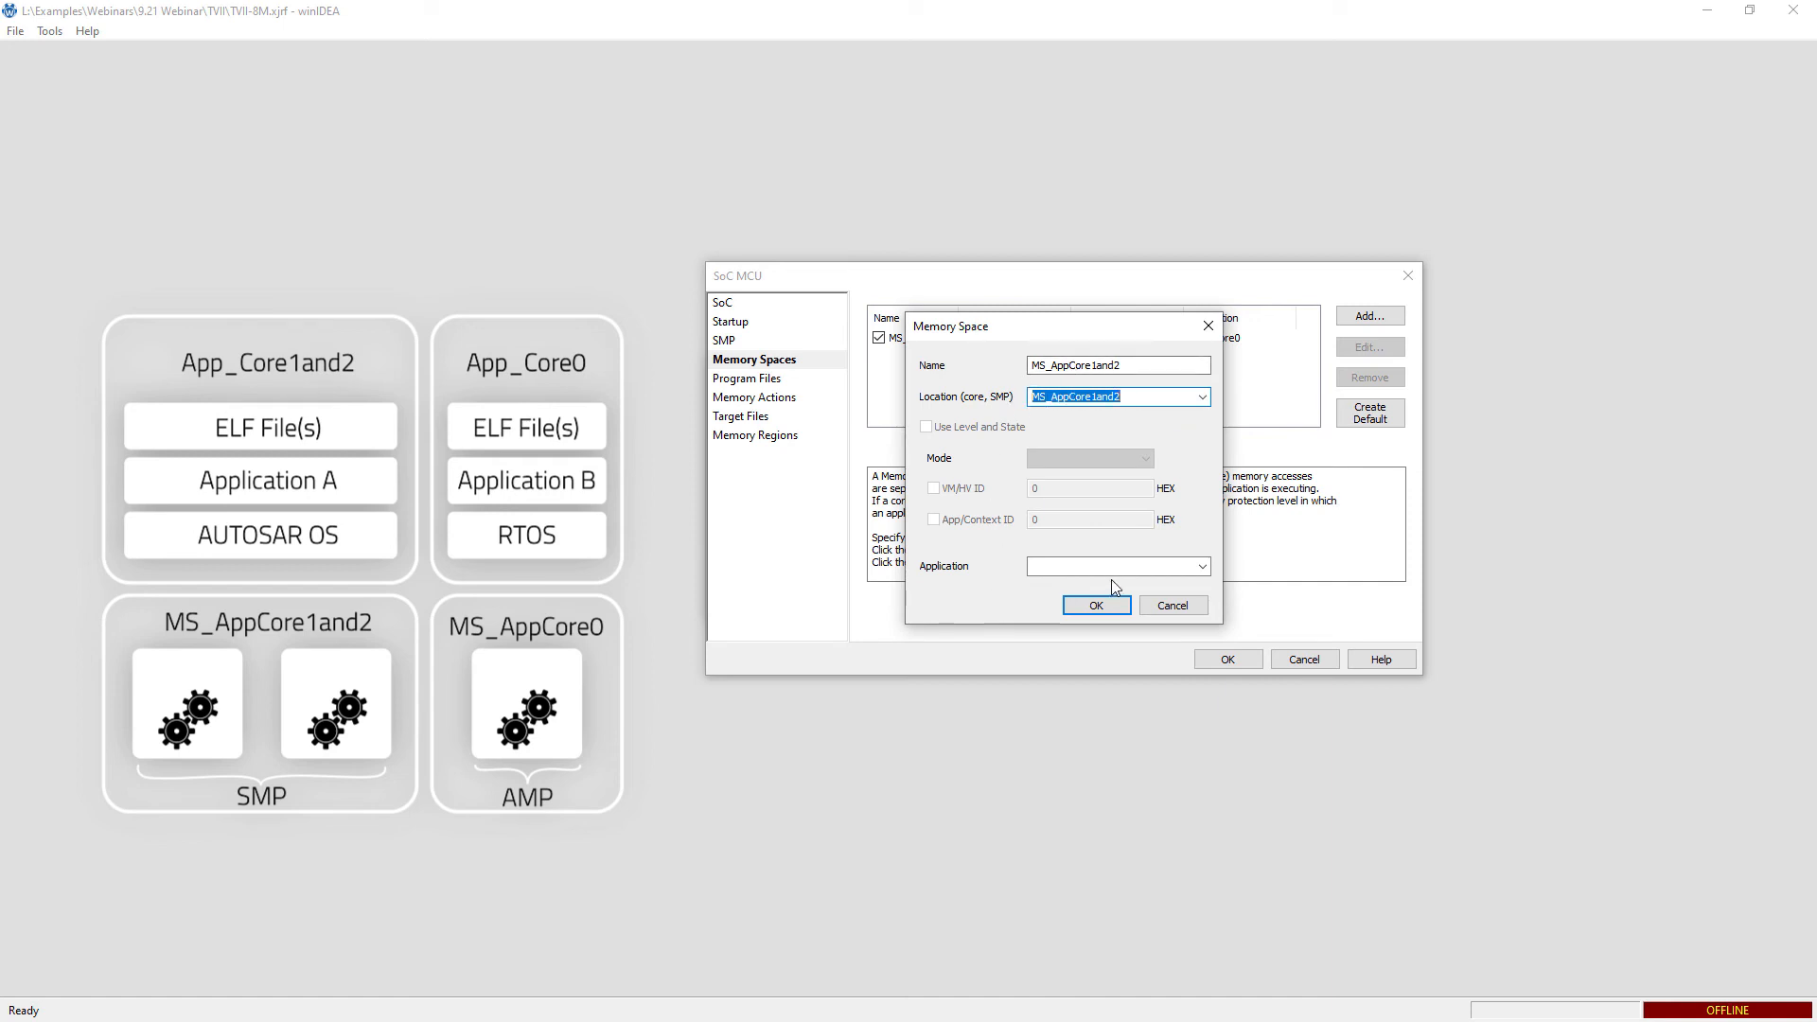
left_click(1201, 565)
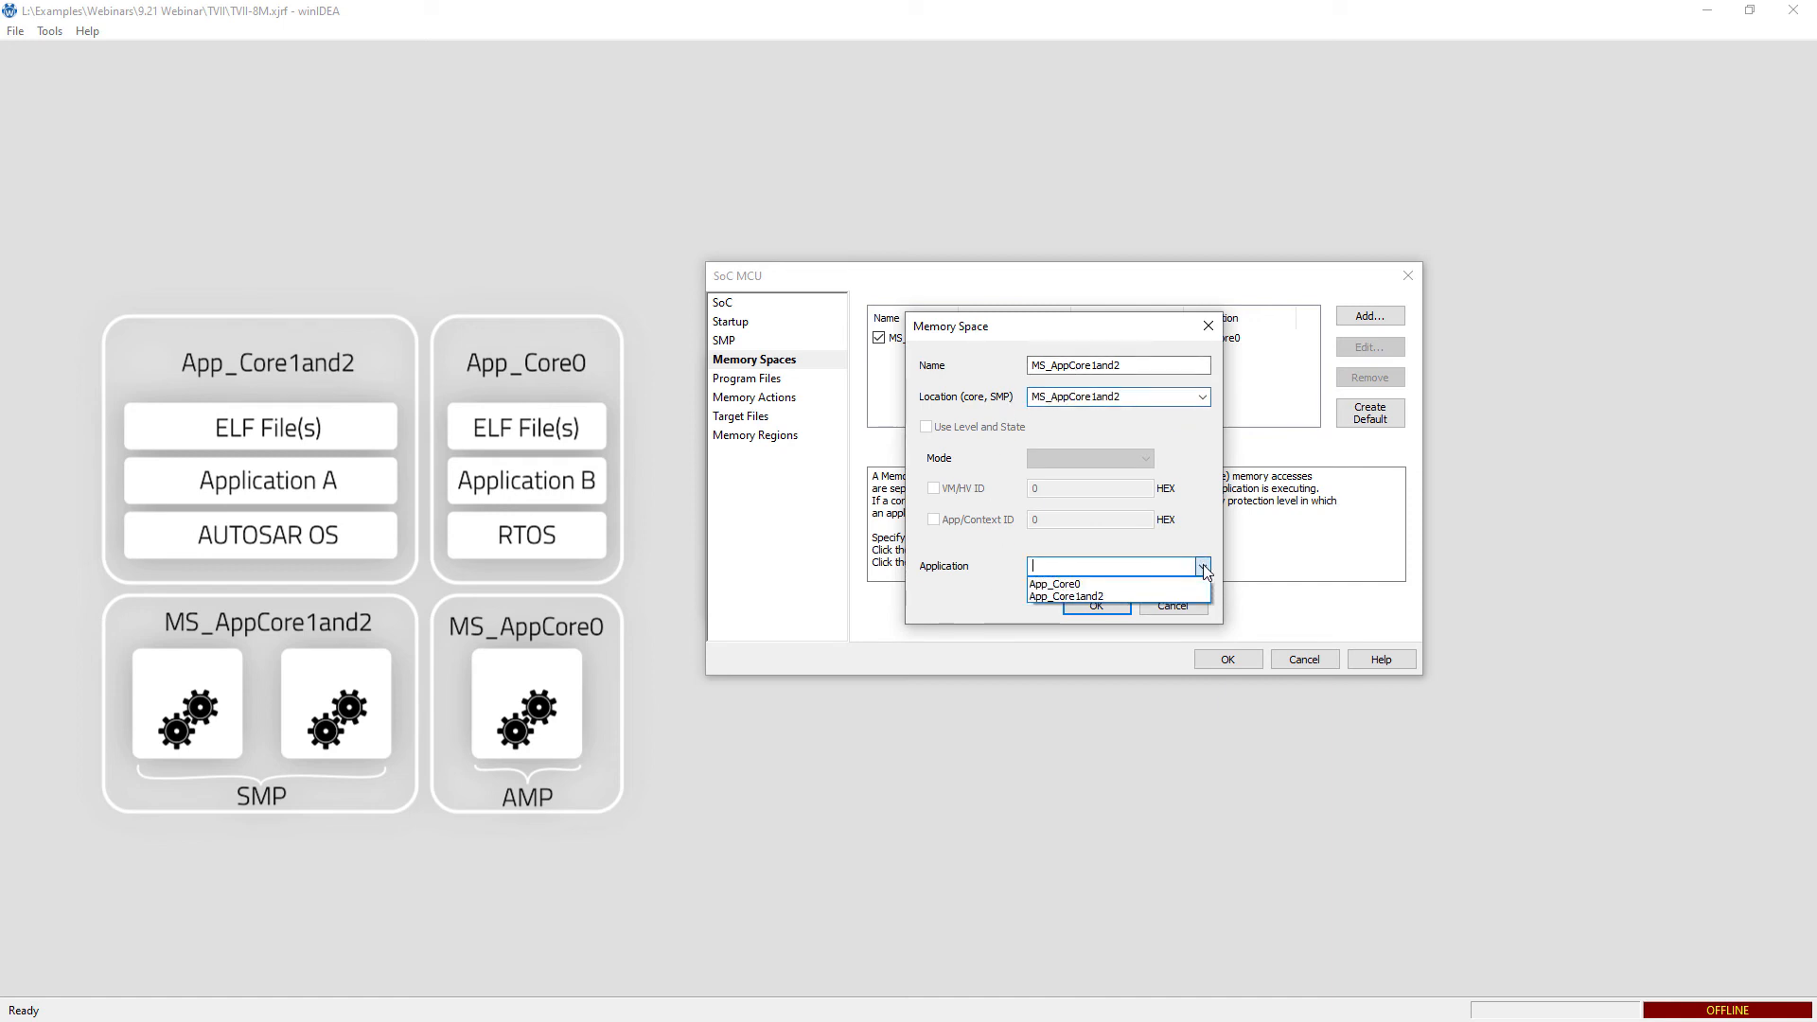
left_click(1101, 596)
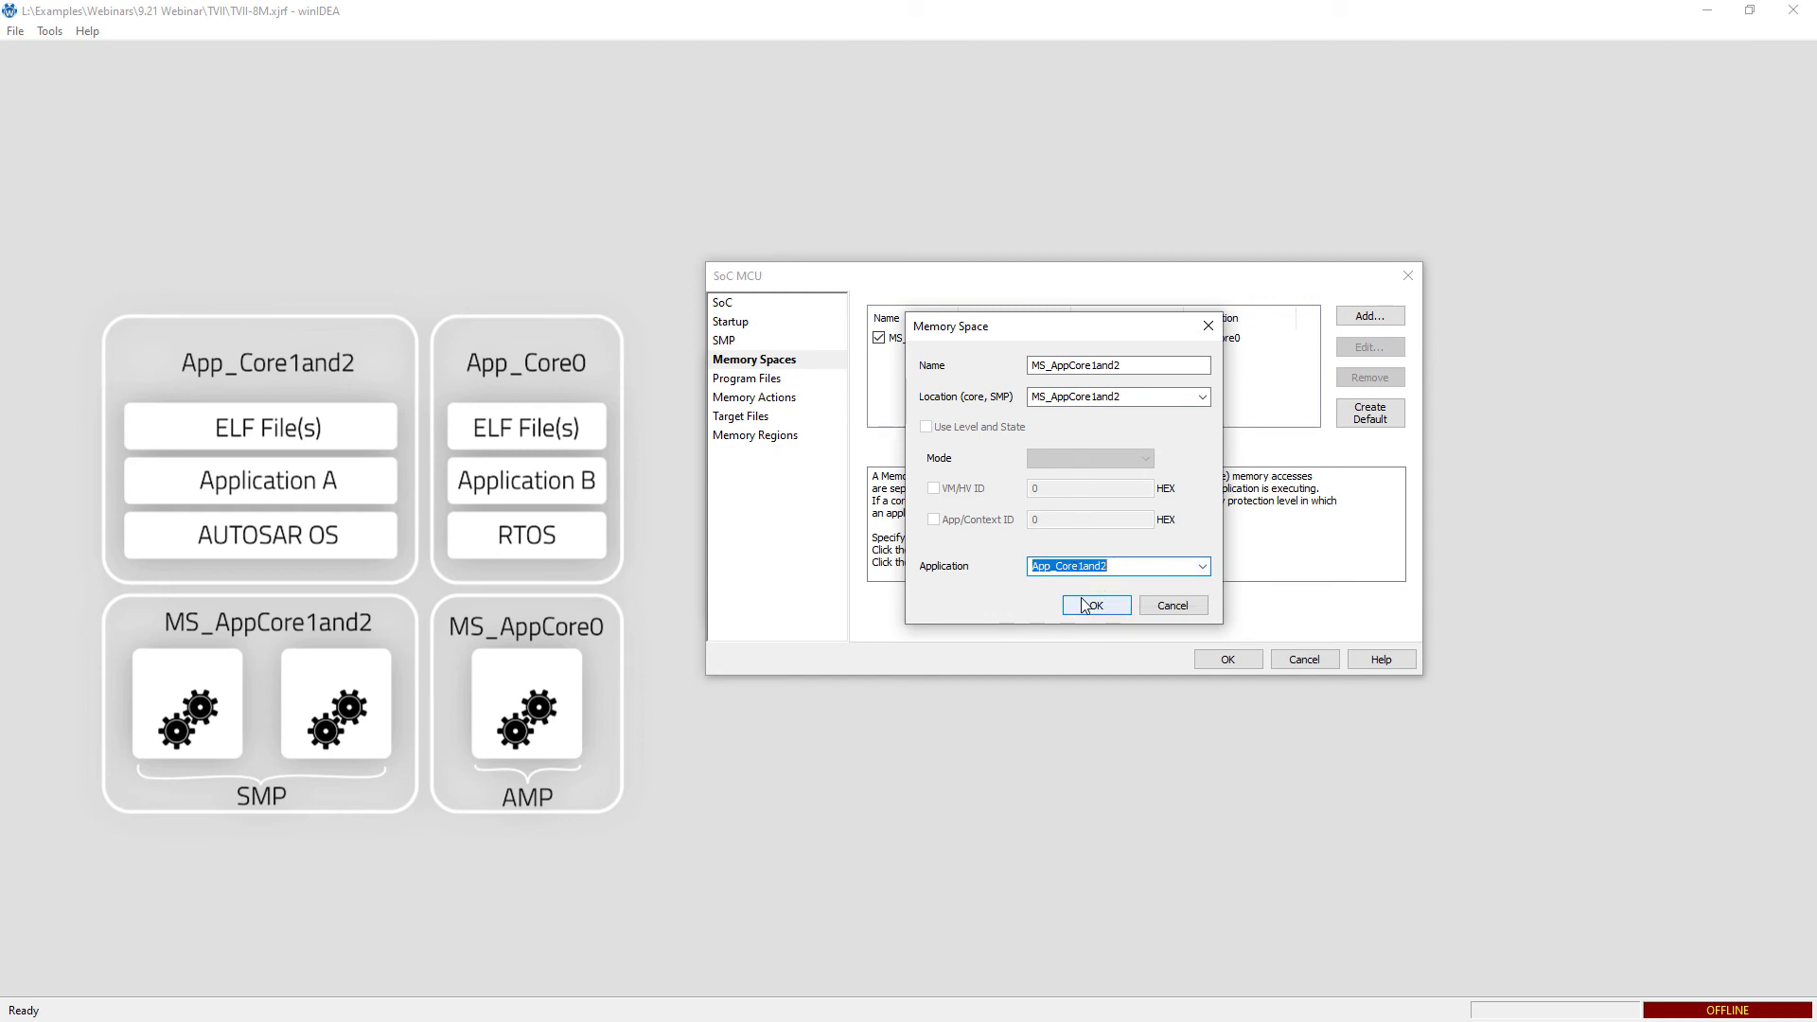
left_click(1109, 608)
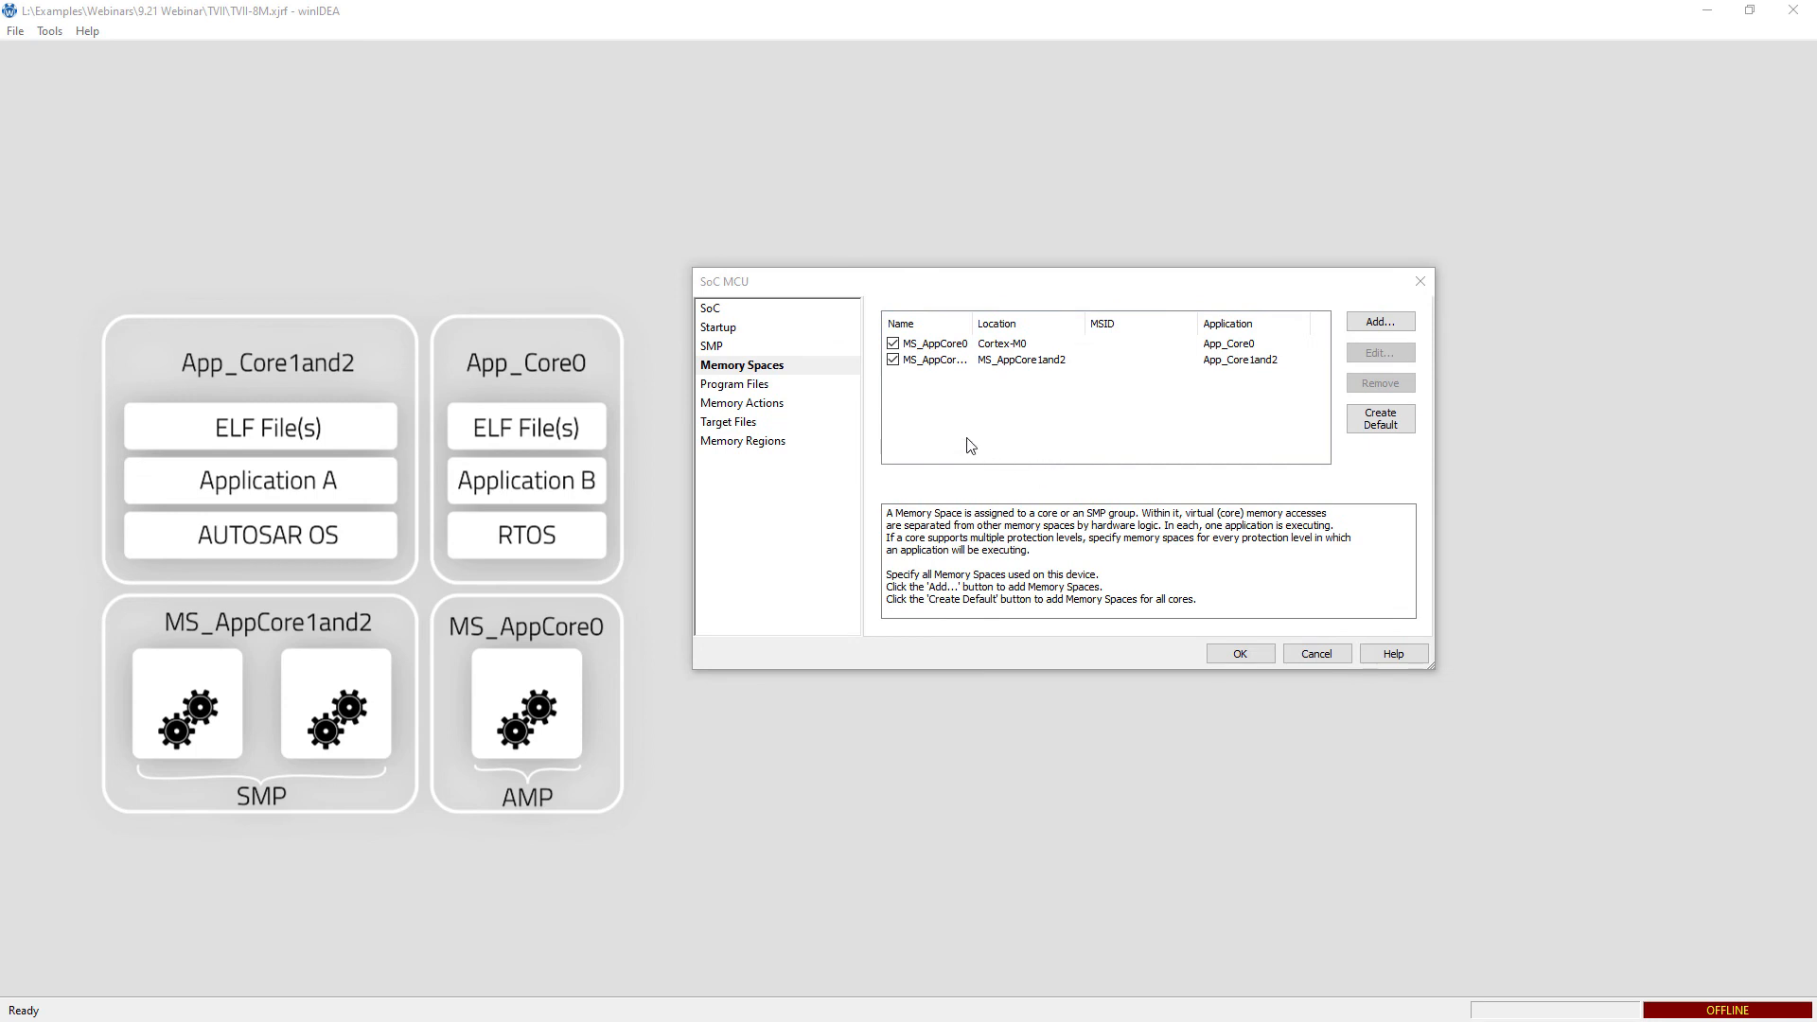
left_click_drag(974, 324, 1014, 363)
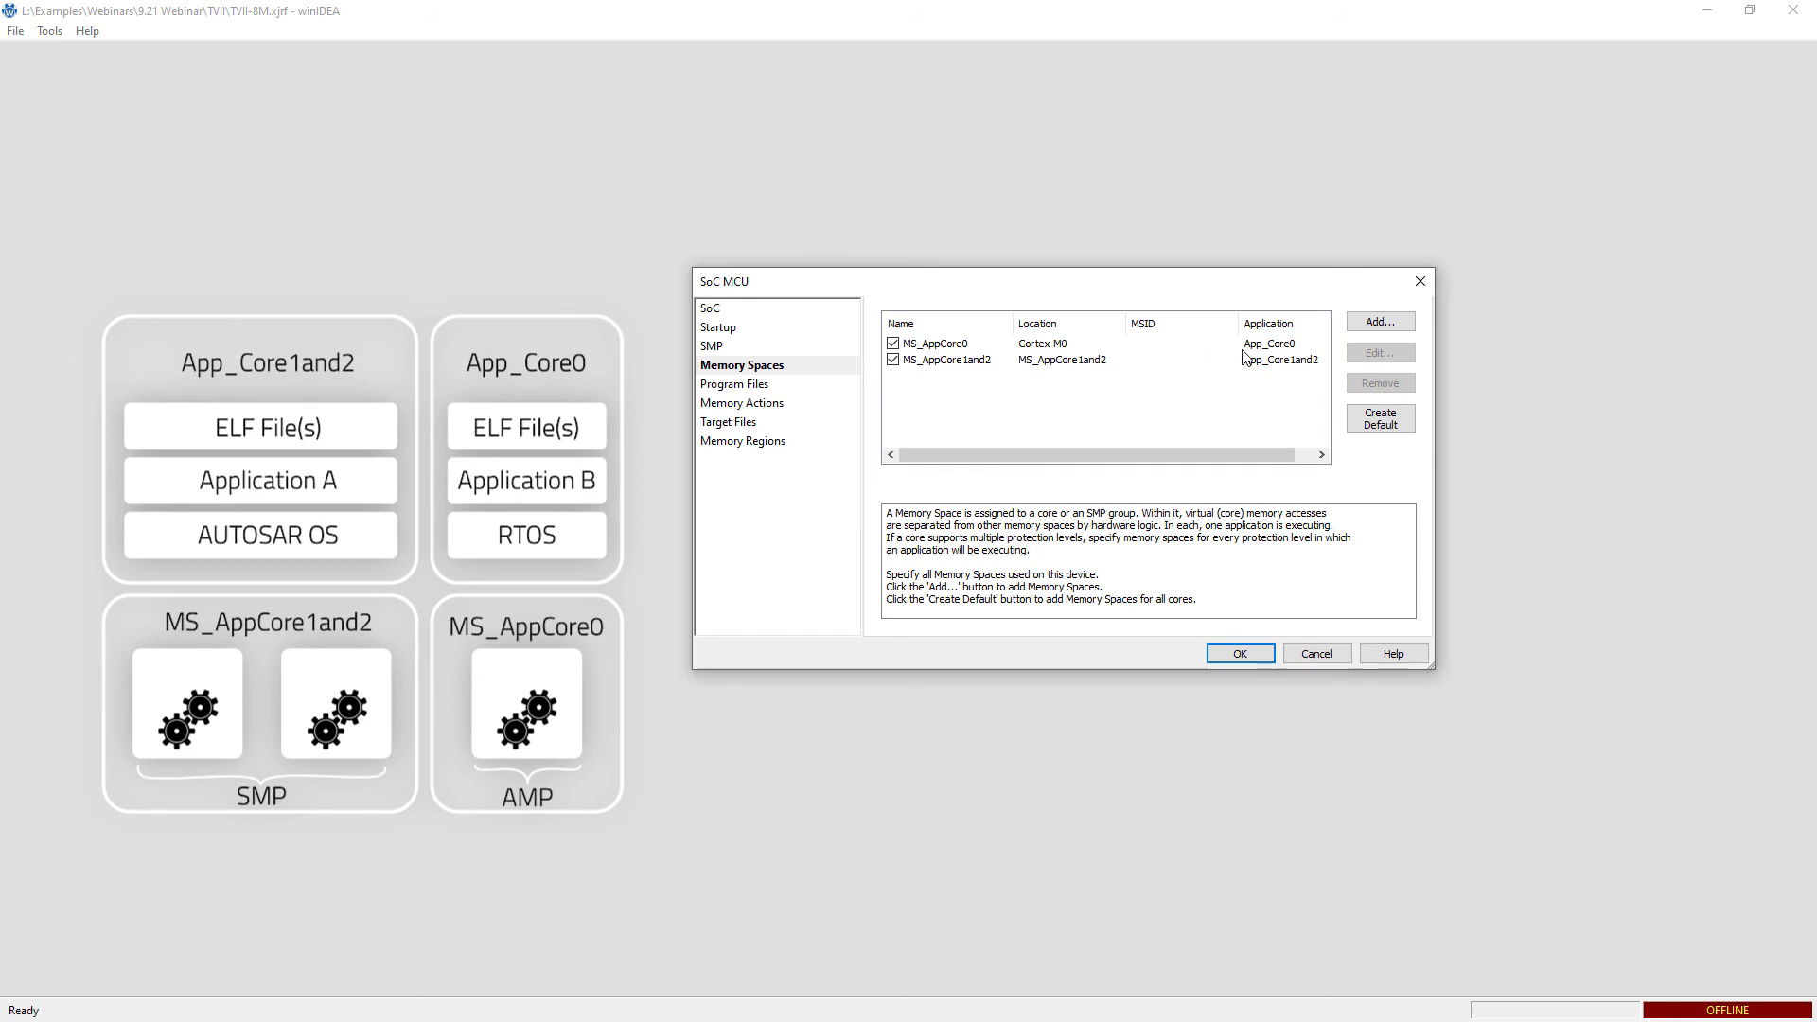
left_click_drag(1235, 326, 1207, 326)
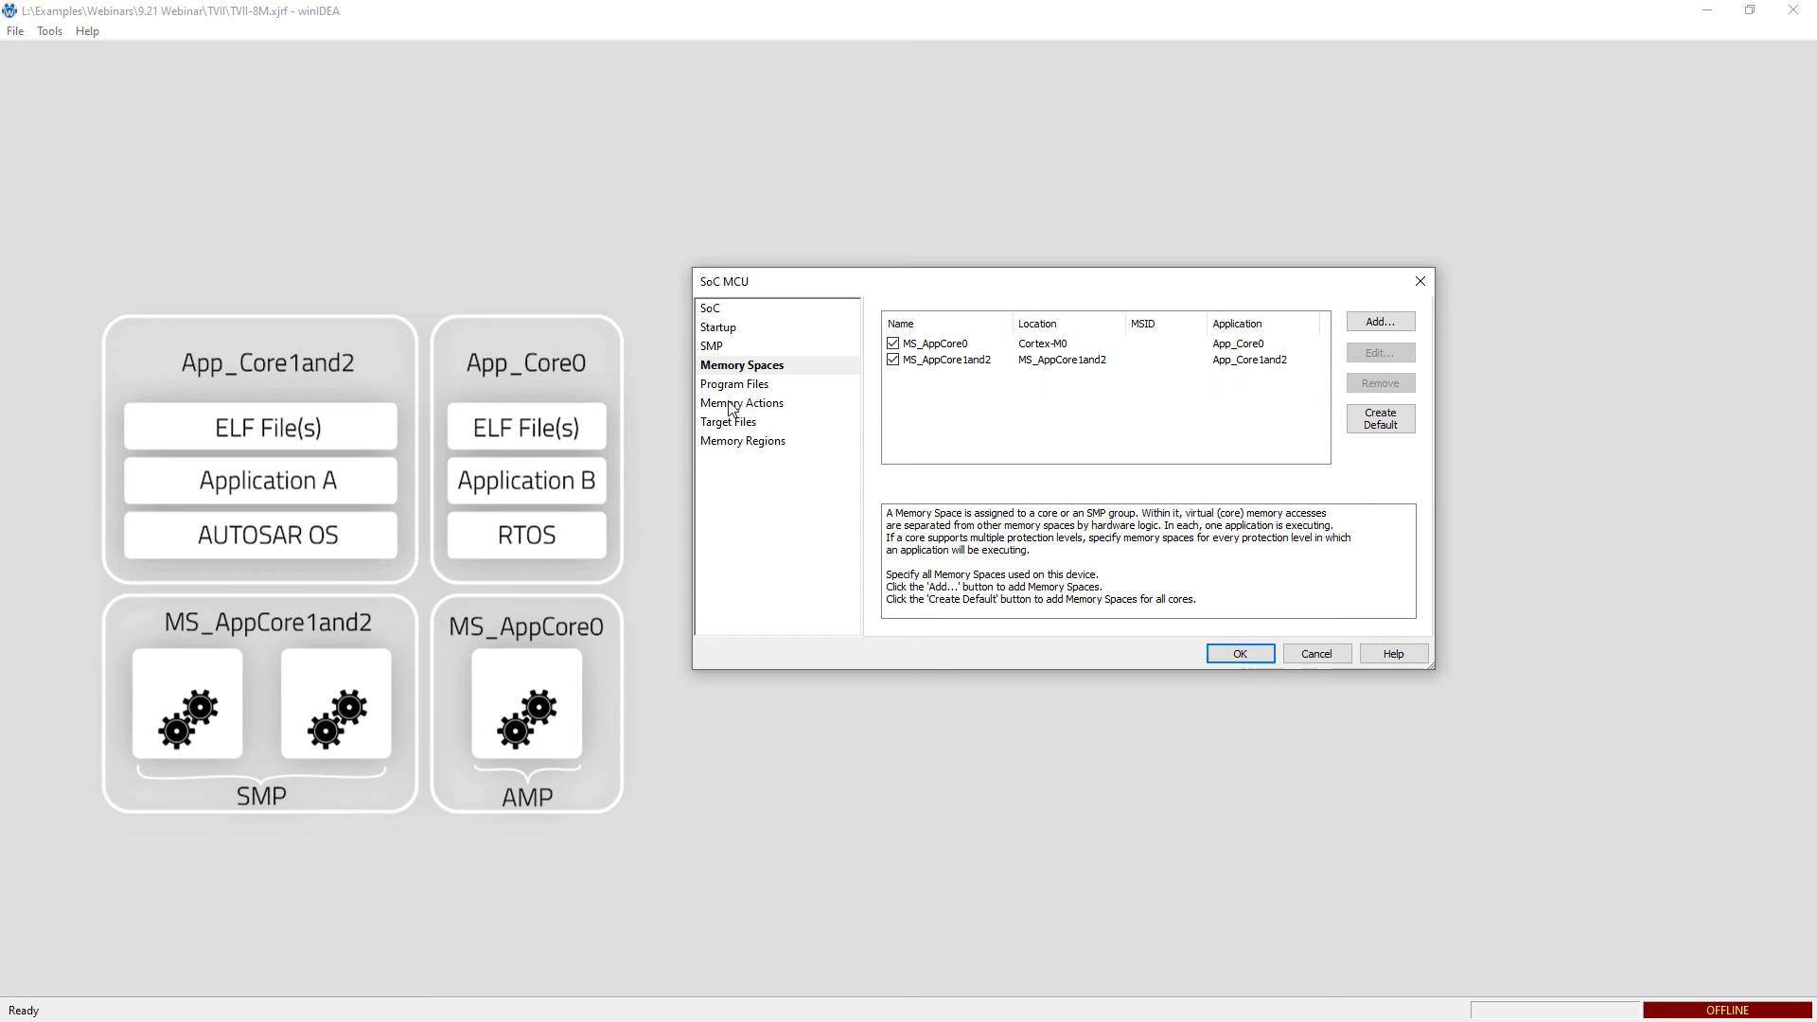
- Add AppCore12_0.elf from TVII\M7_0\Debug to the SoC's program files and move it below outputM0.elf
left_click(764, 384)
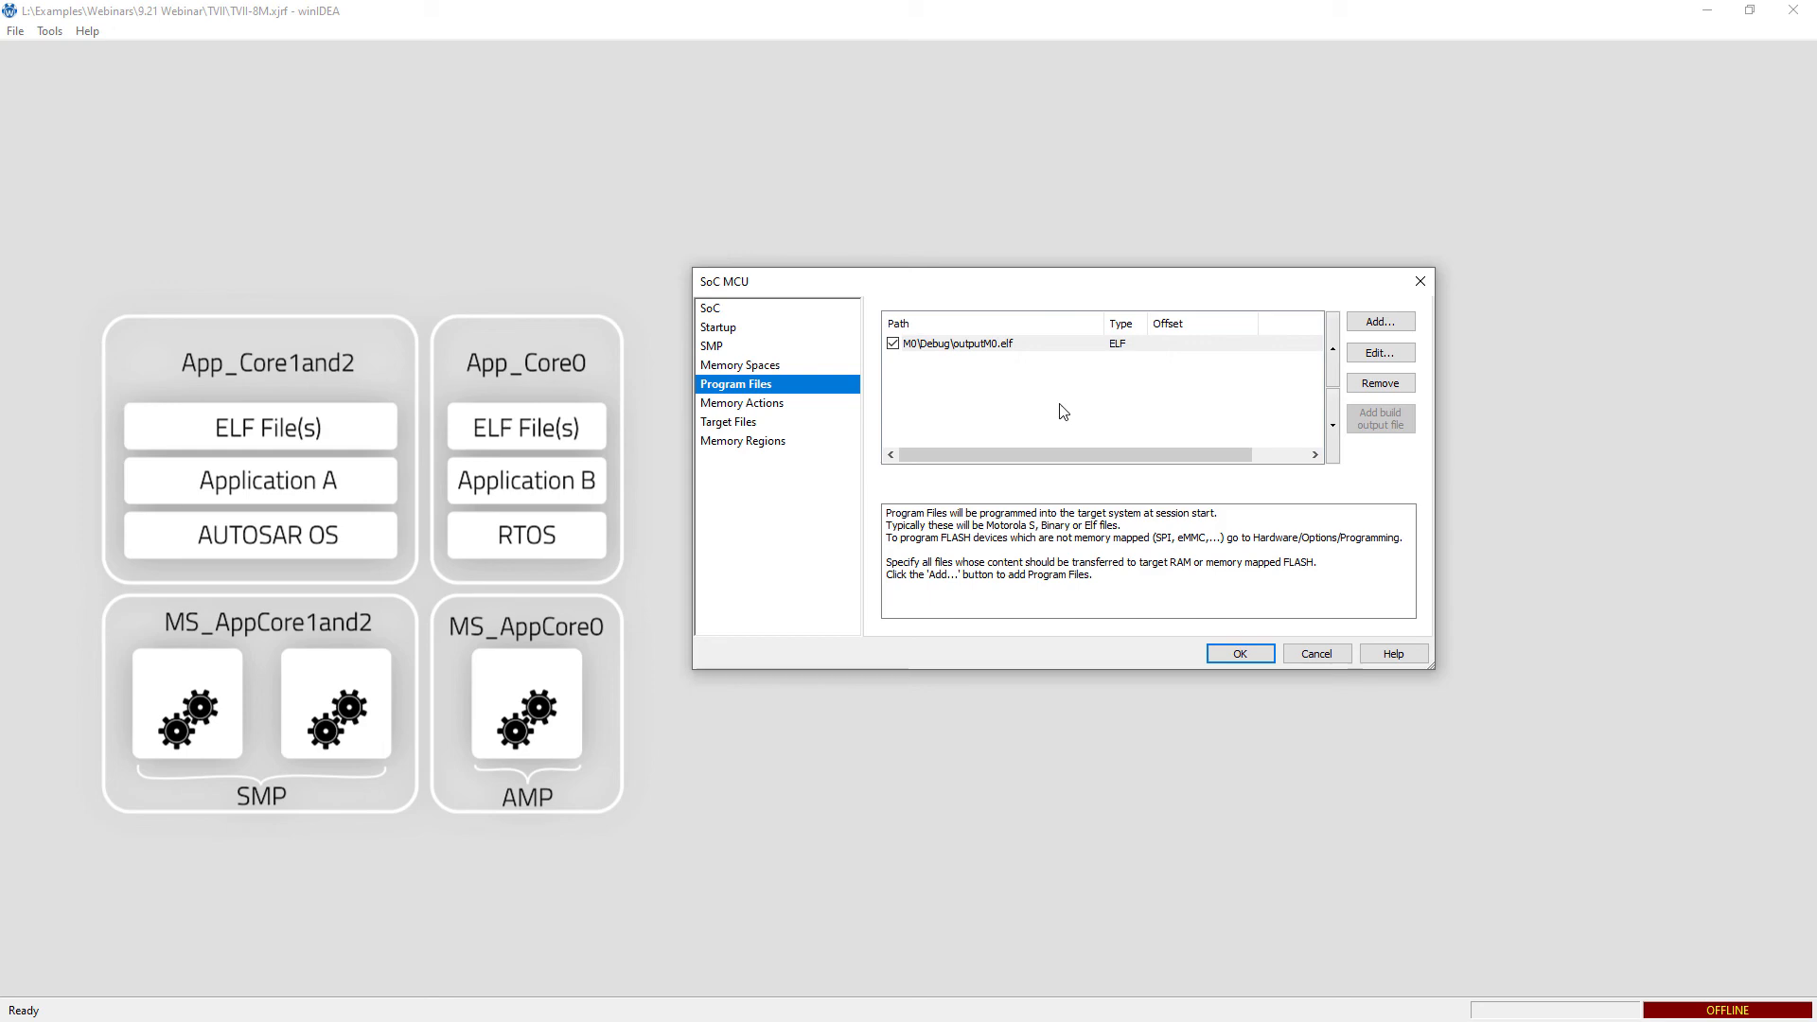
left_click(1380, 322)
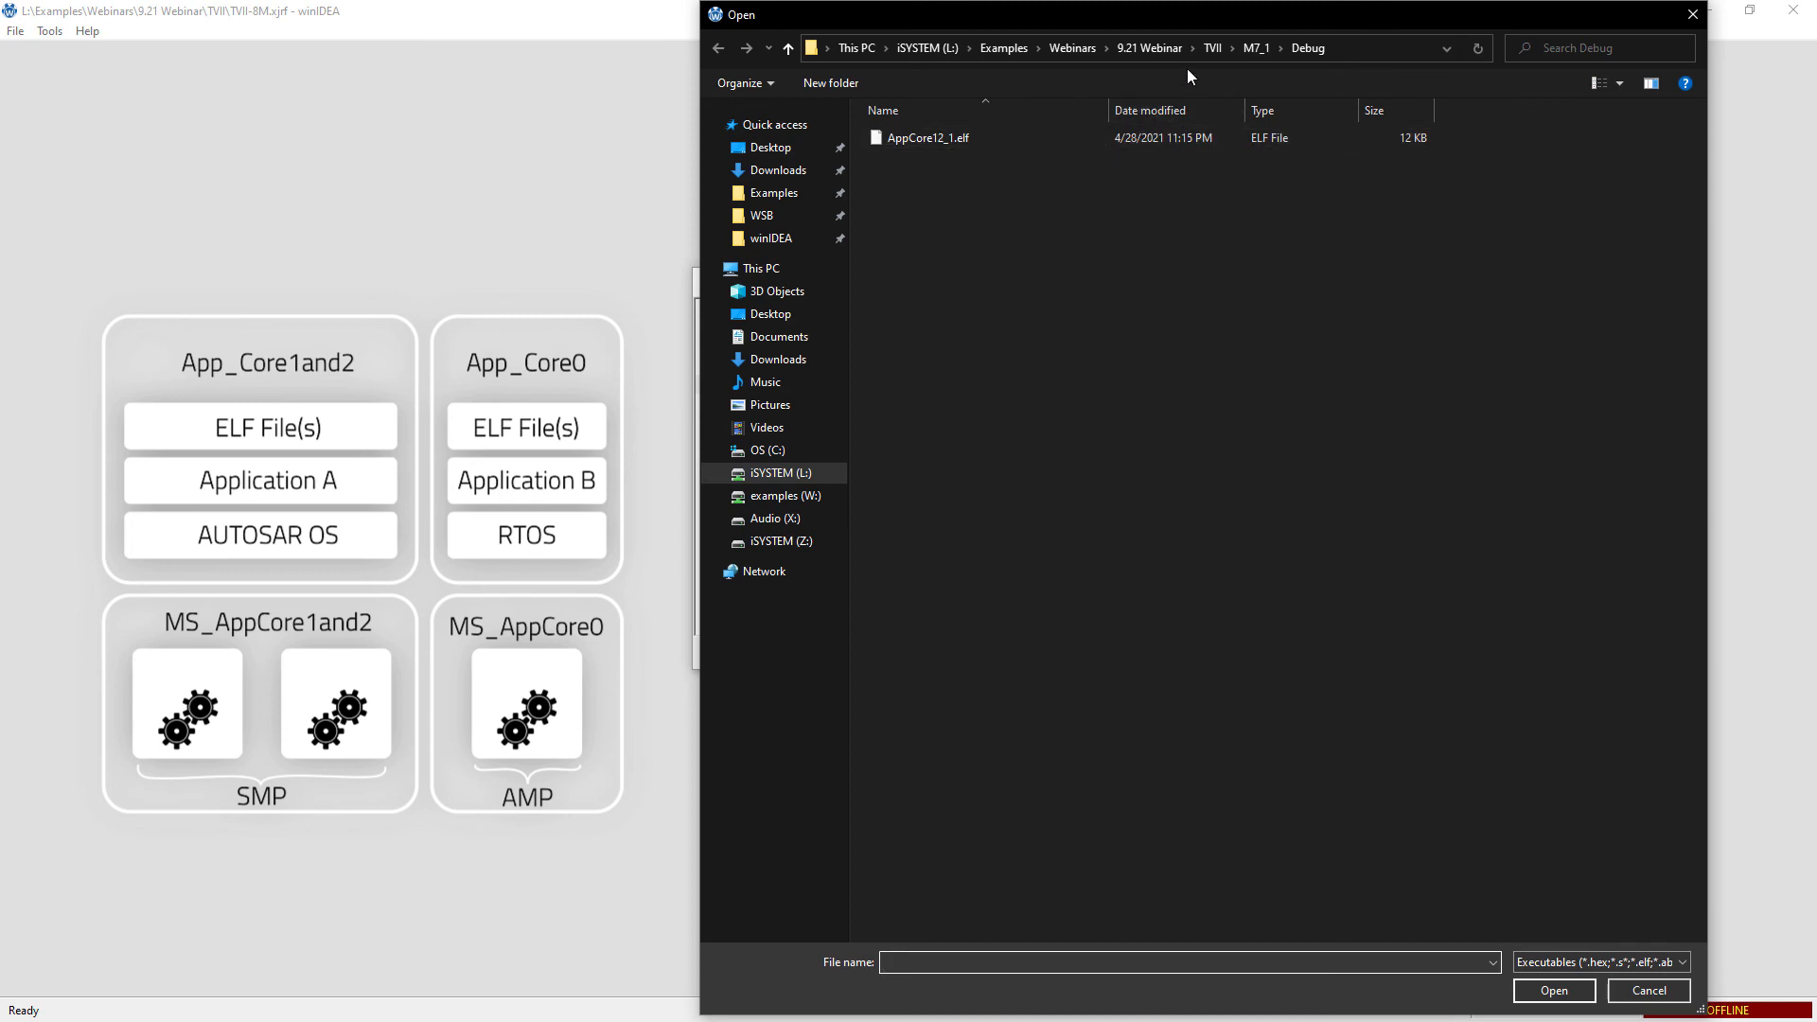
left_click(1255, 49)
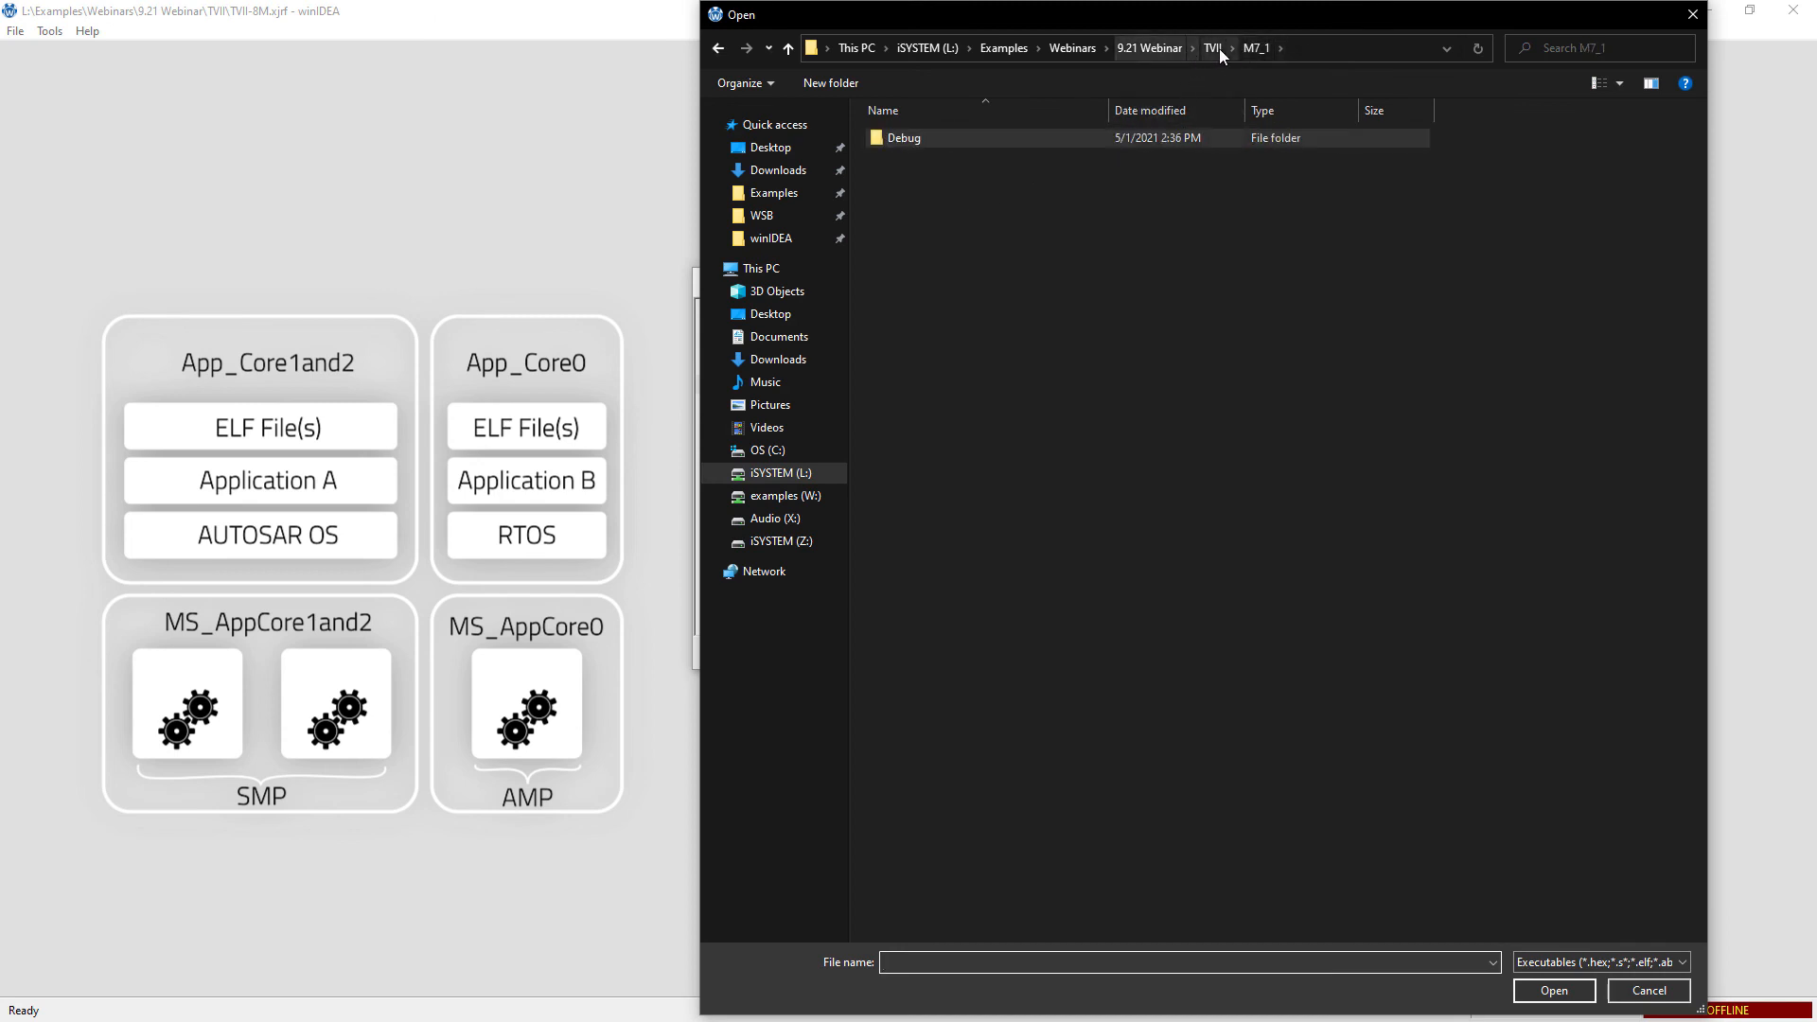
left_click(1214, 48)
double_click(899, 158)
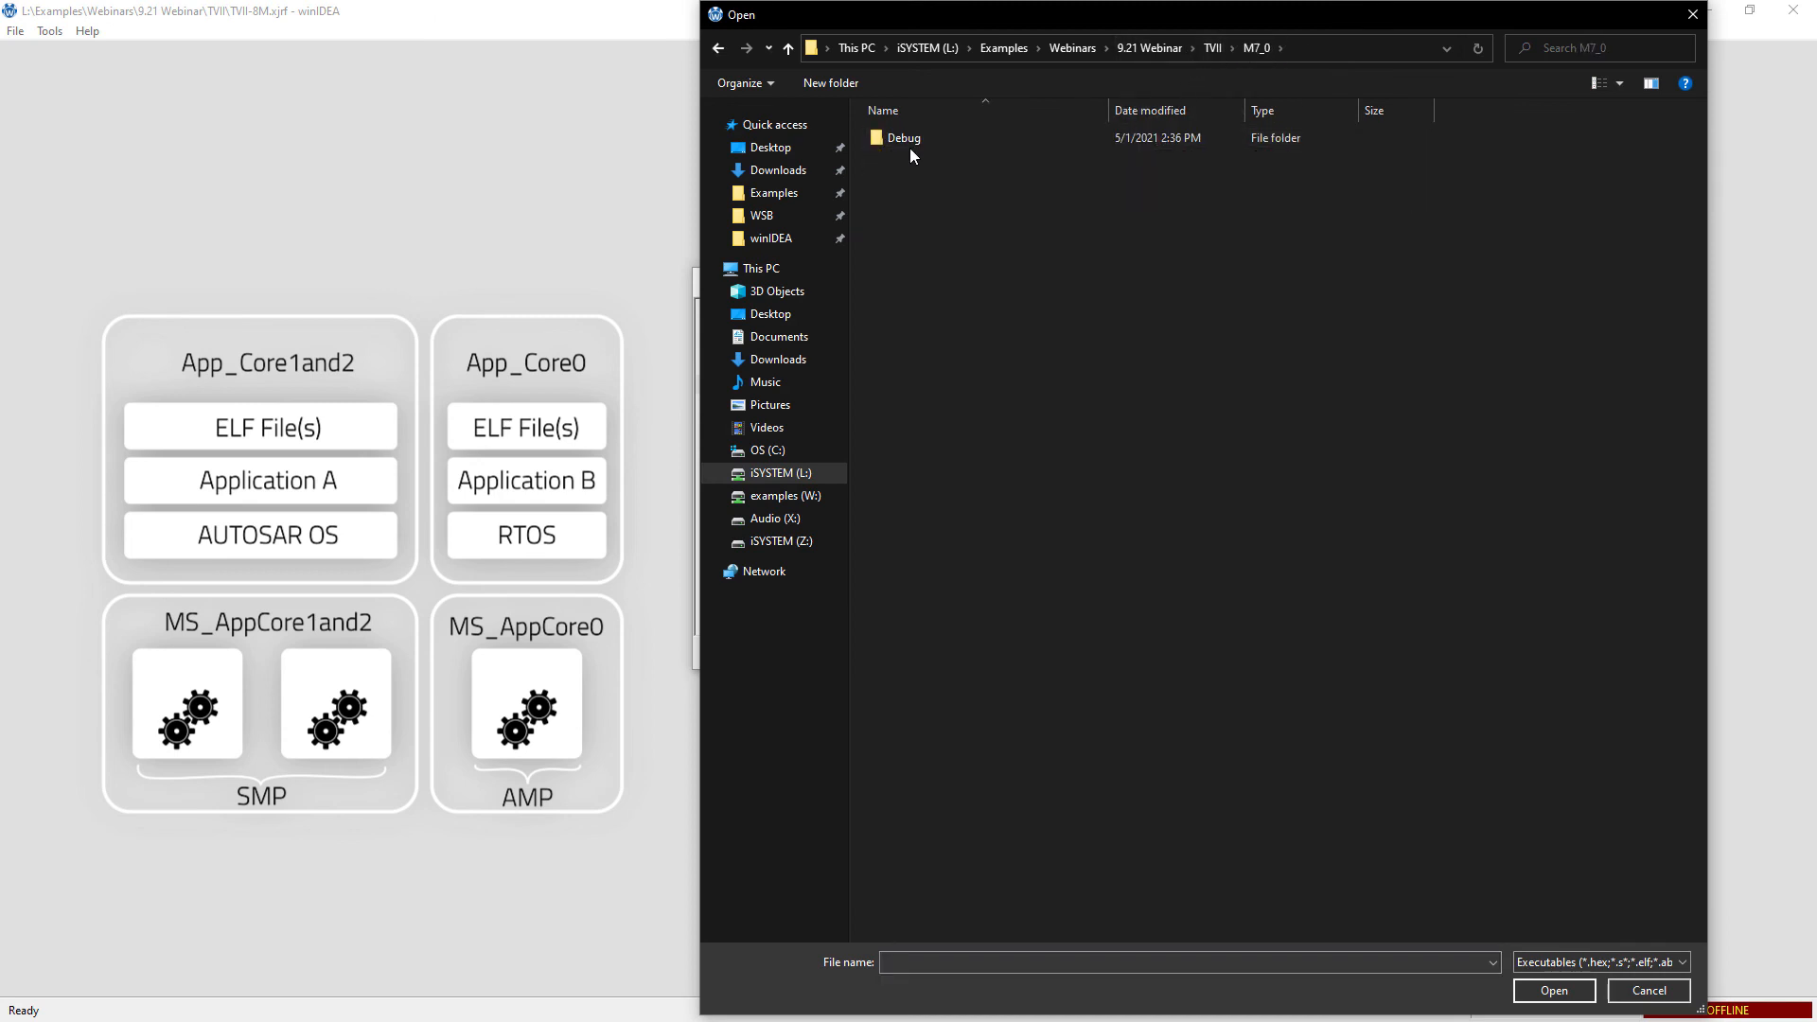
double_click(906, 138)
double_click(910, 138)
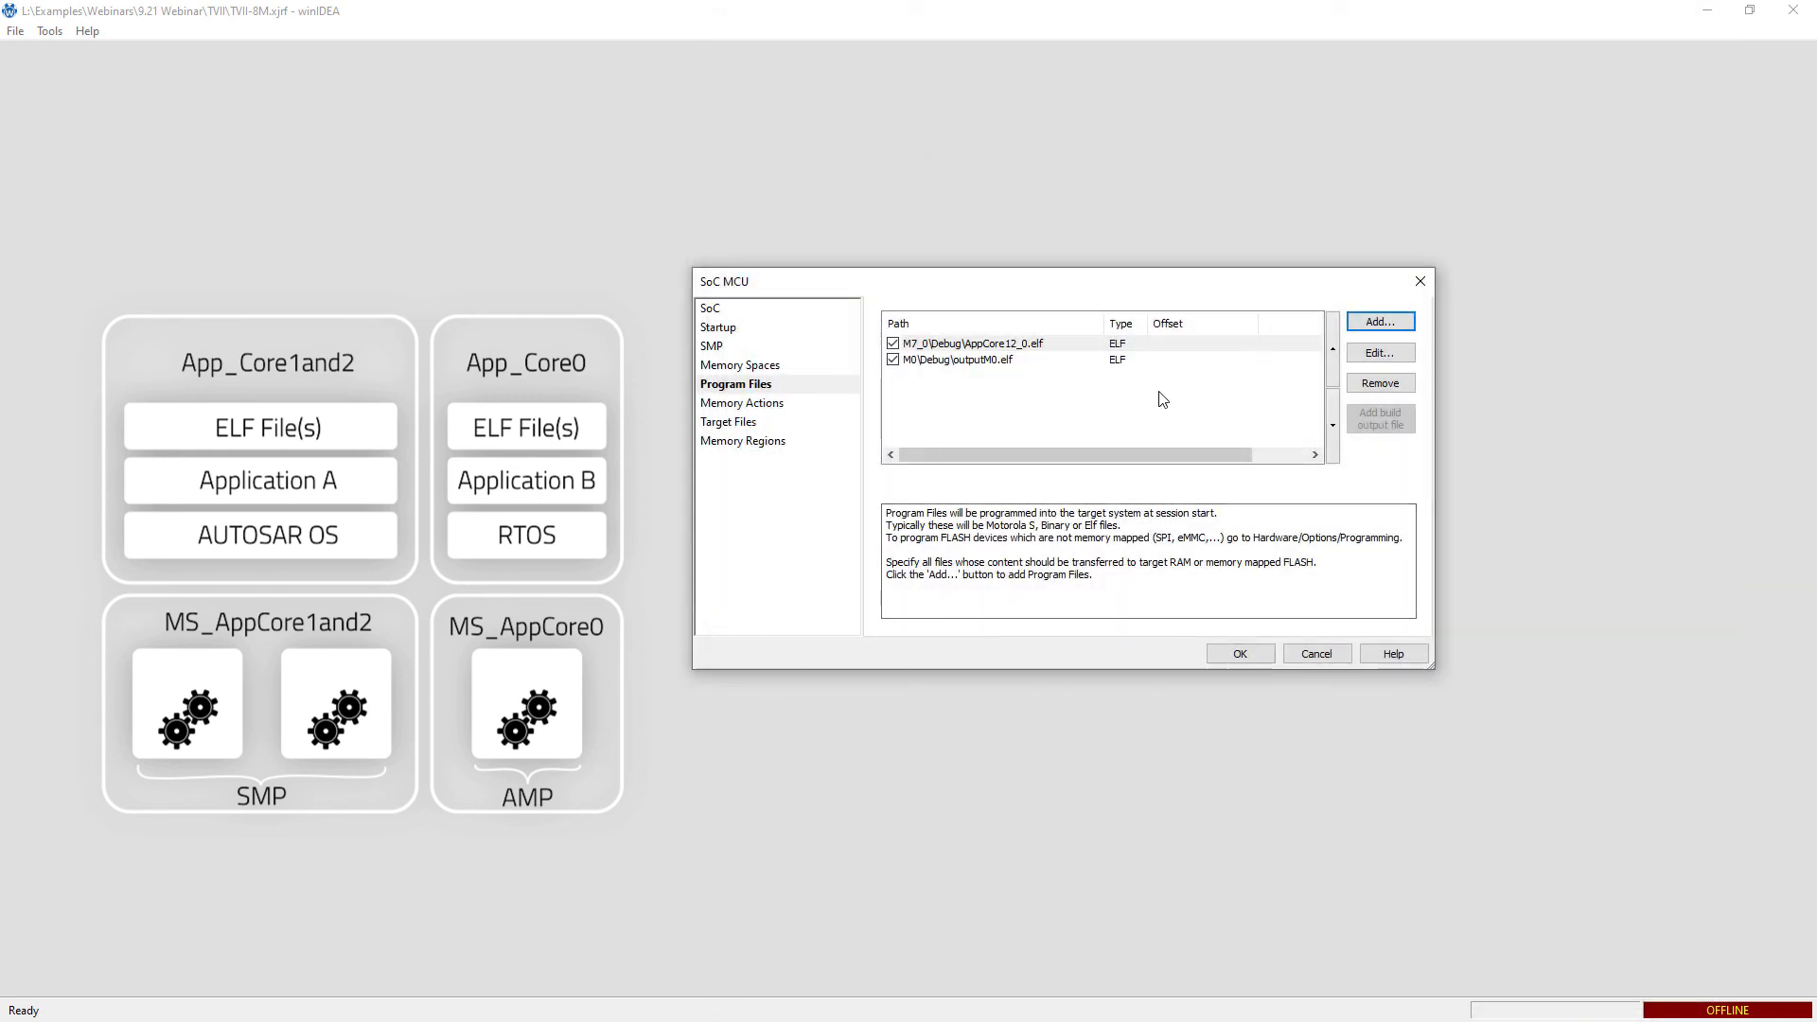
left_click(1331, 426)
- Add AppCore12_1.elf from TVII\M7_1\Debug to the SoC's program files
left_click(1381, 322)
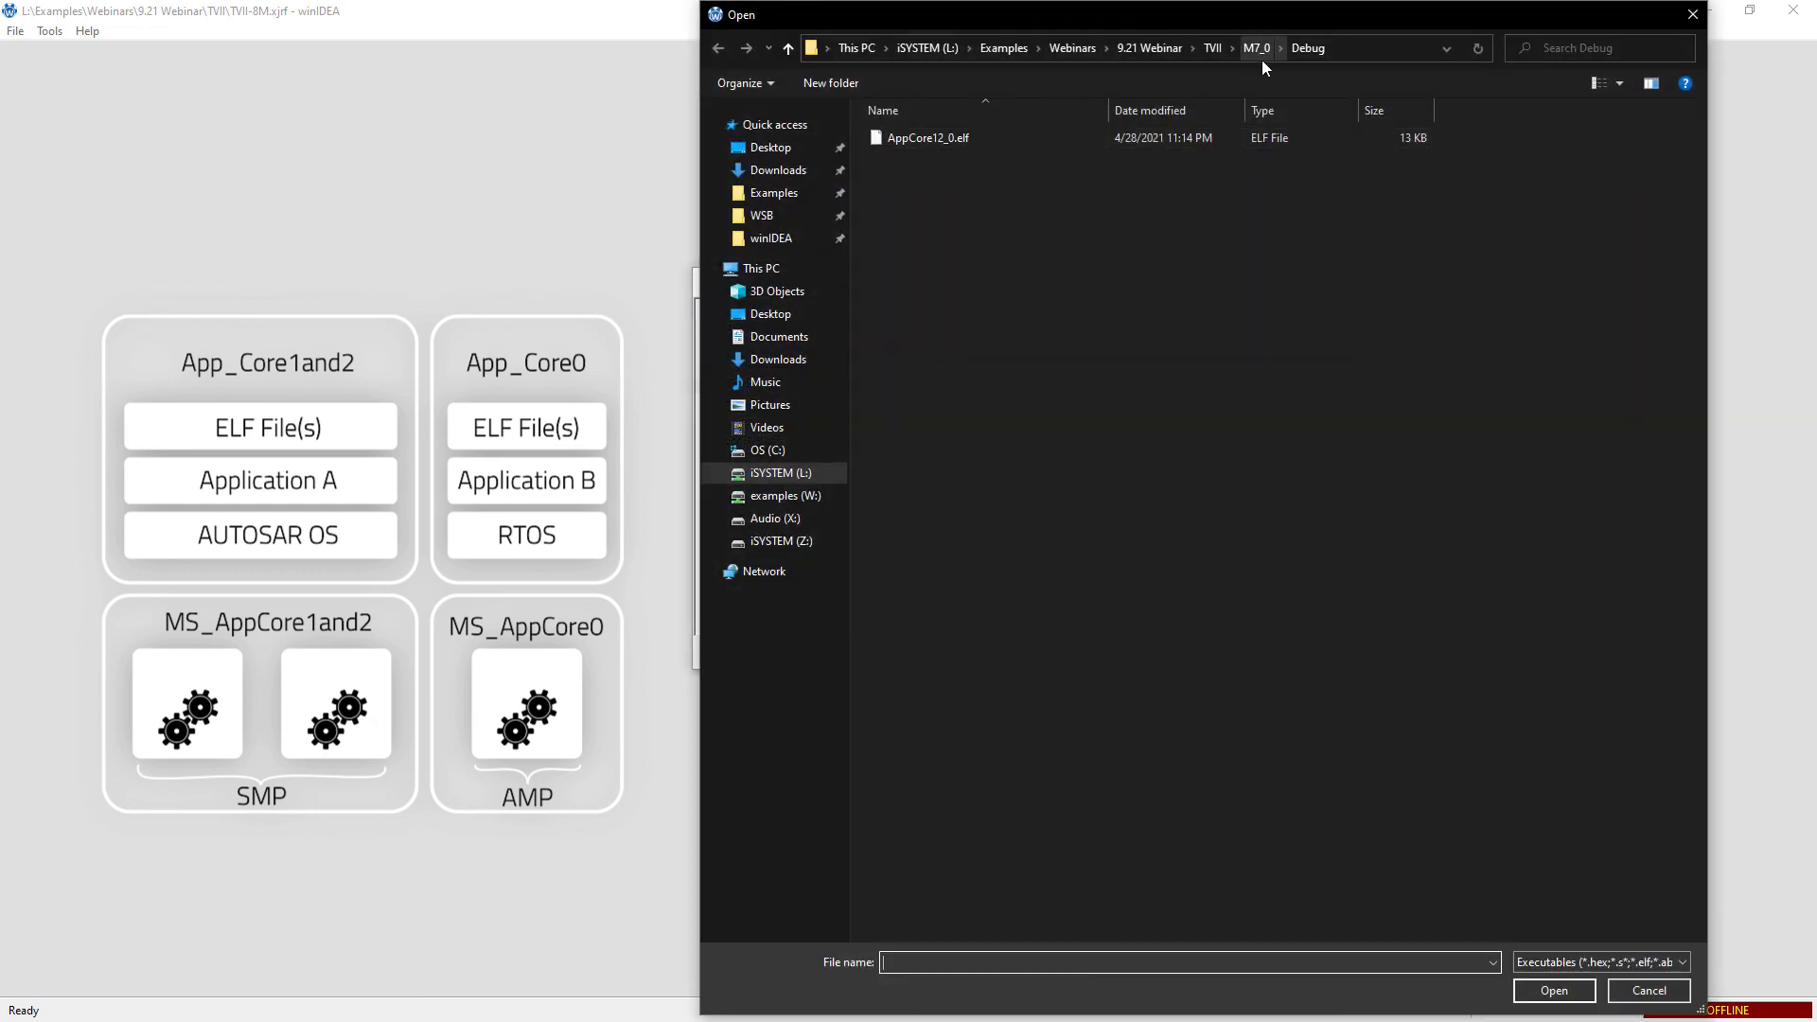
left_click(1215, 48)
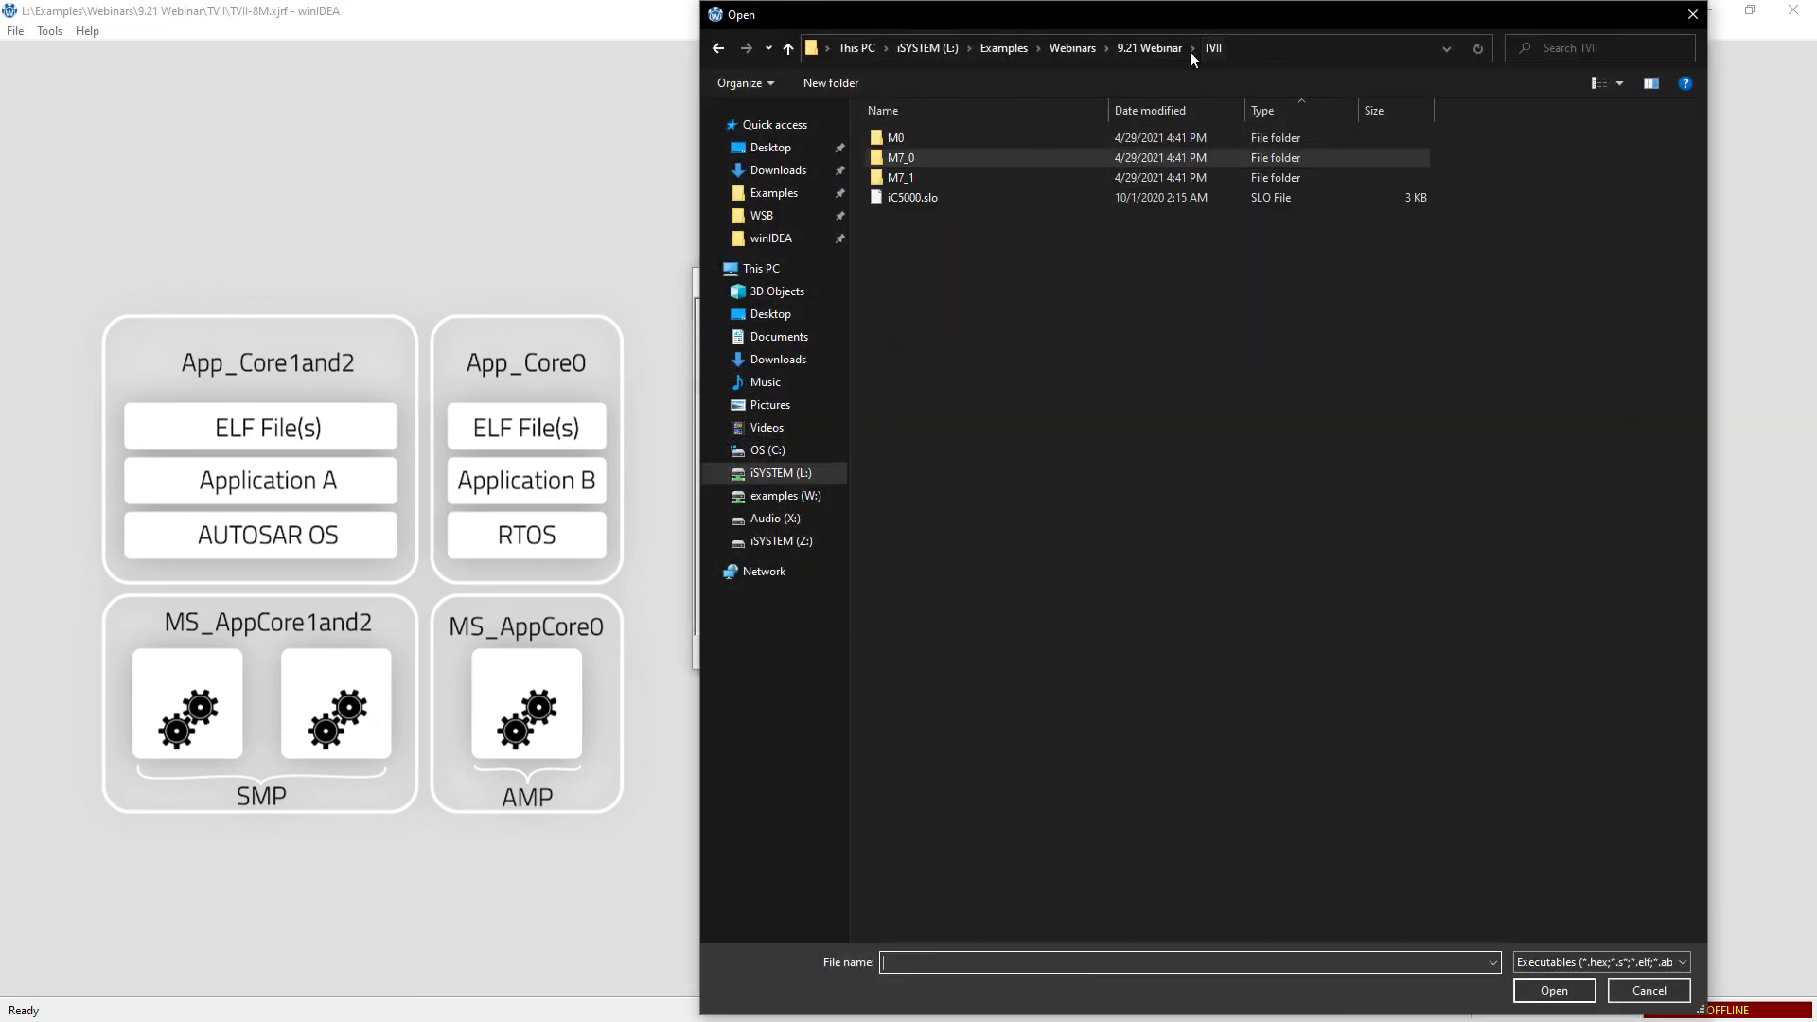
double_click(900, 178)
double_click(909, 138)
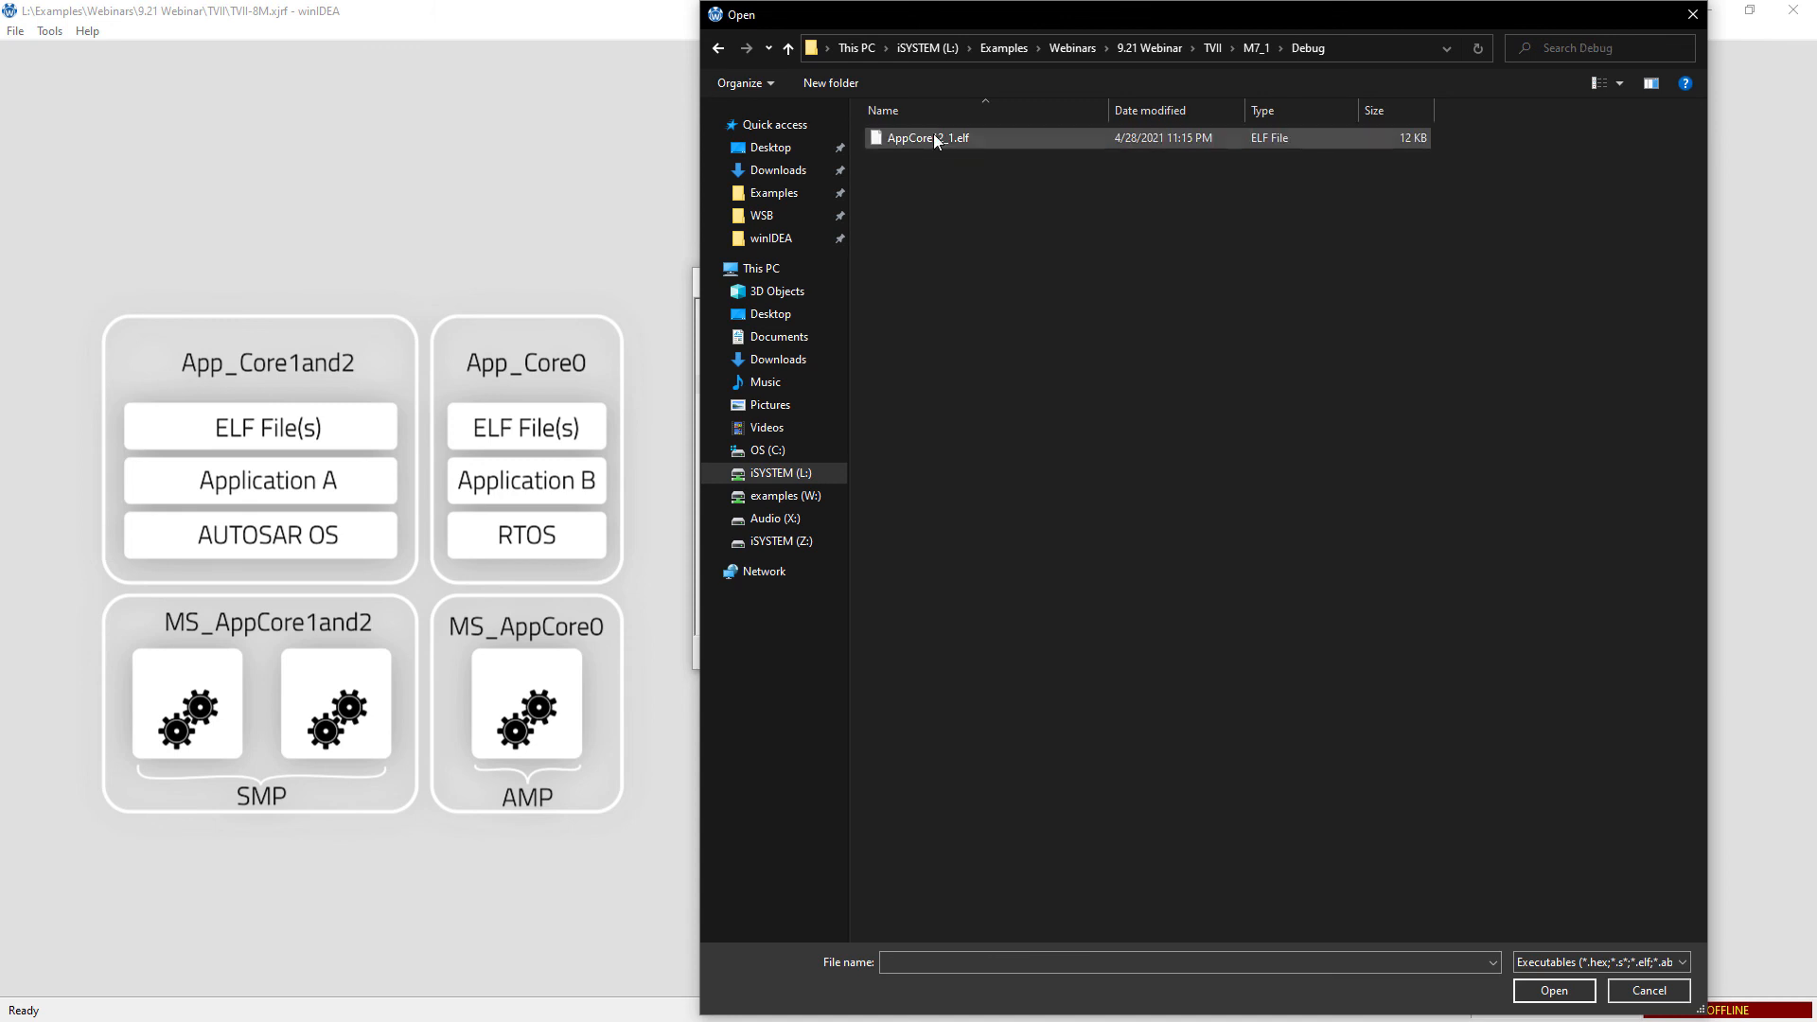
double_click(933, 137)
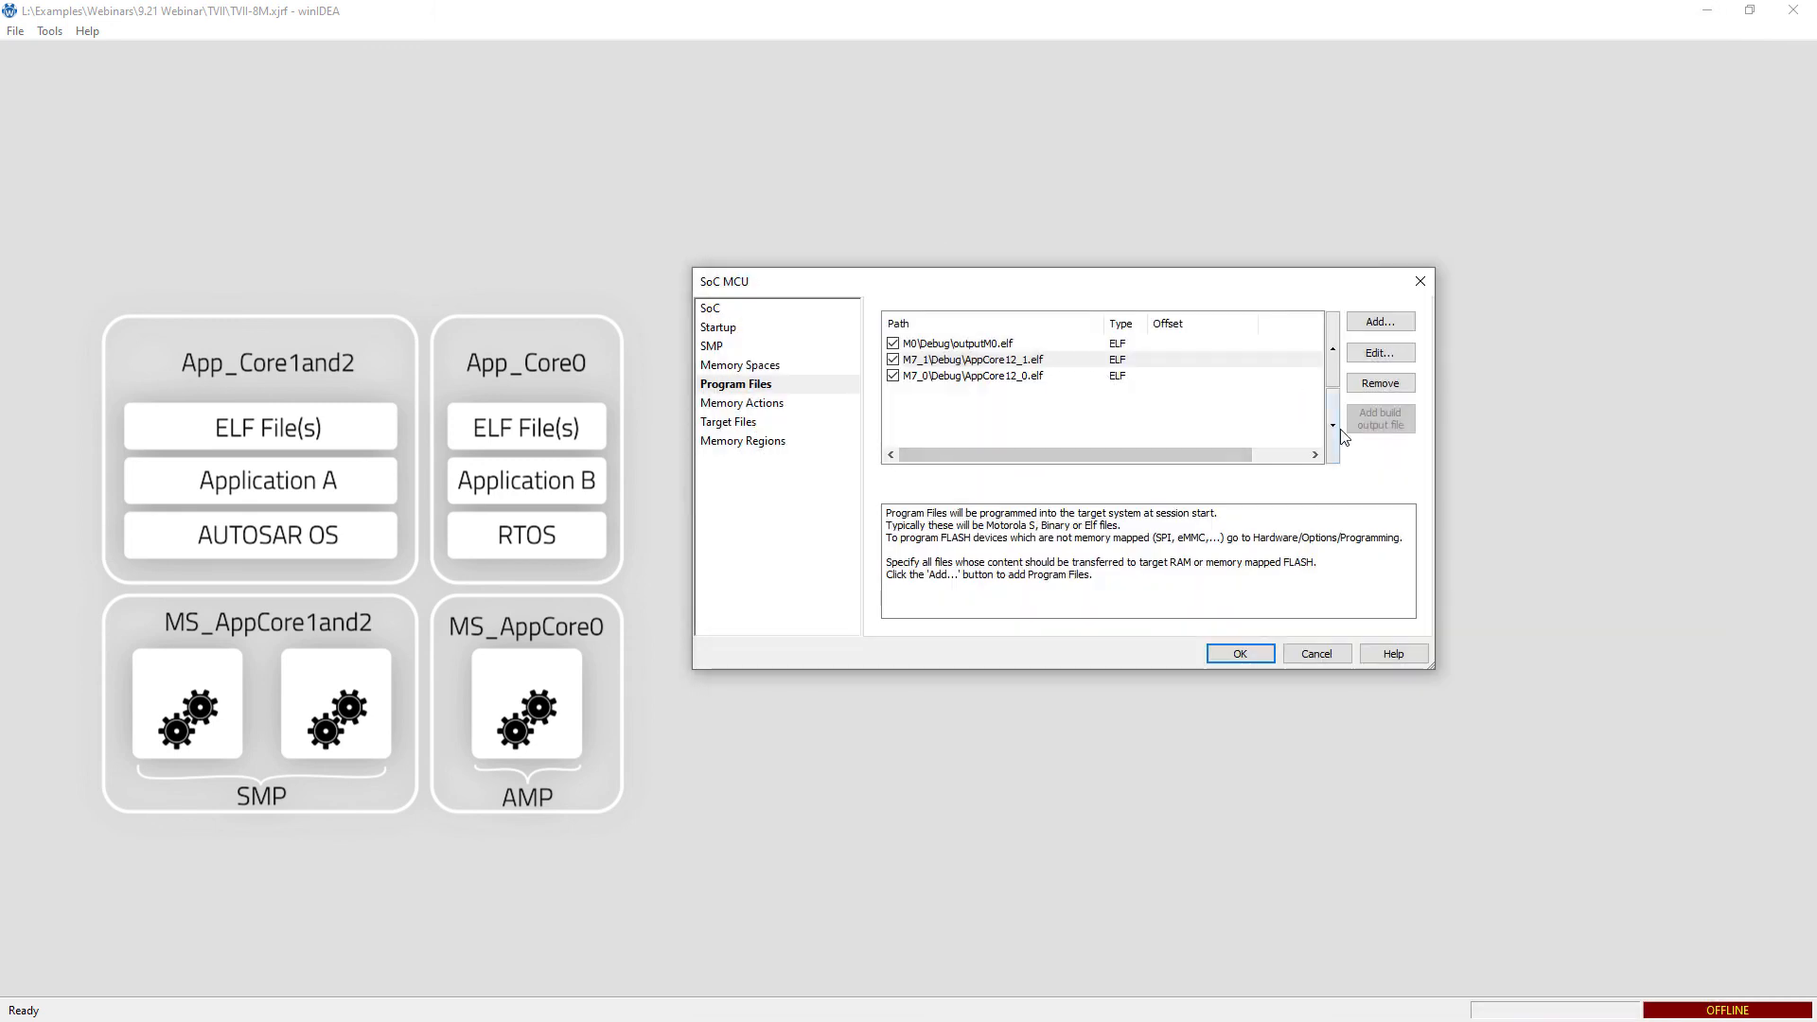
- Move AppCore12_1.elf below AppCore12_0.elf in the SoC's program files and review the memory actions, target files and memory regions settings
left_click(1330, 422)
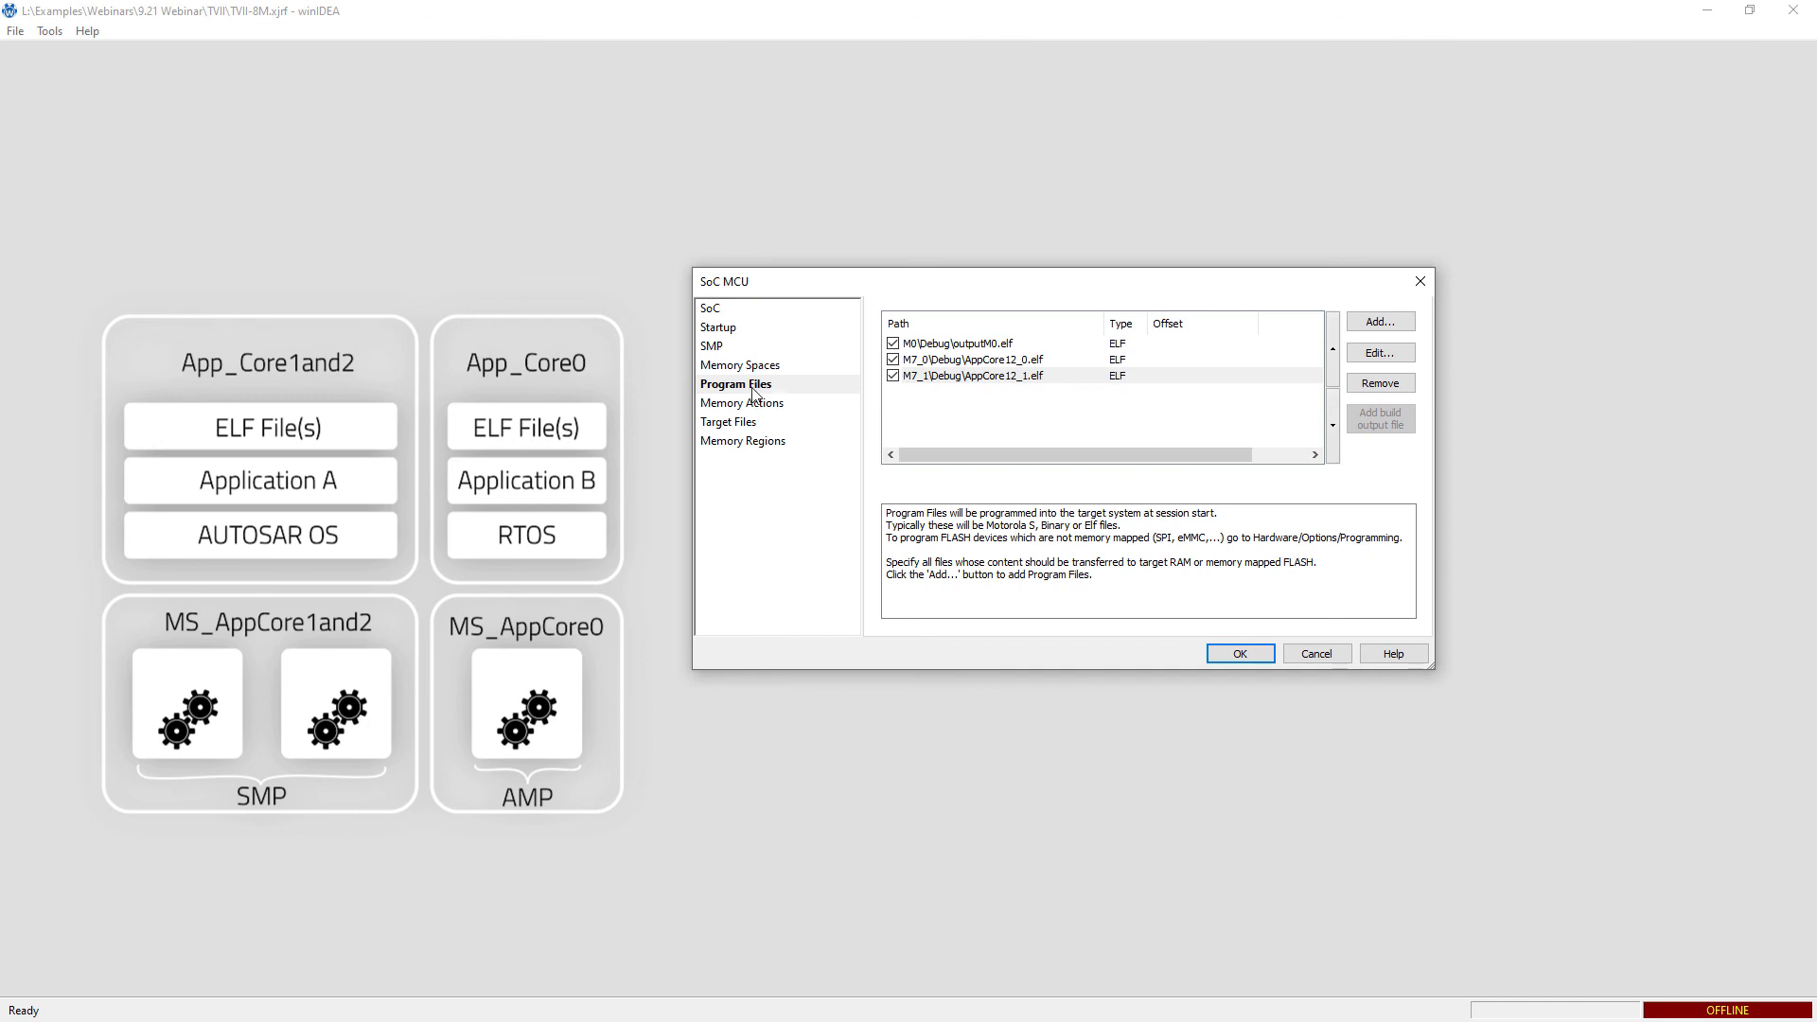
left_click(776, 416)
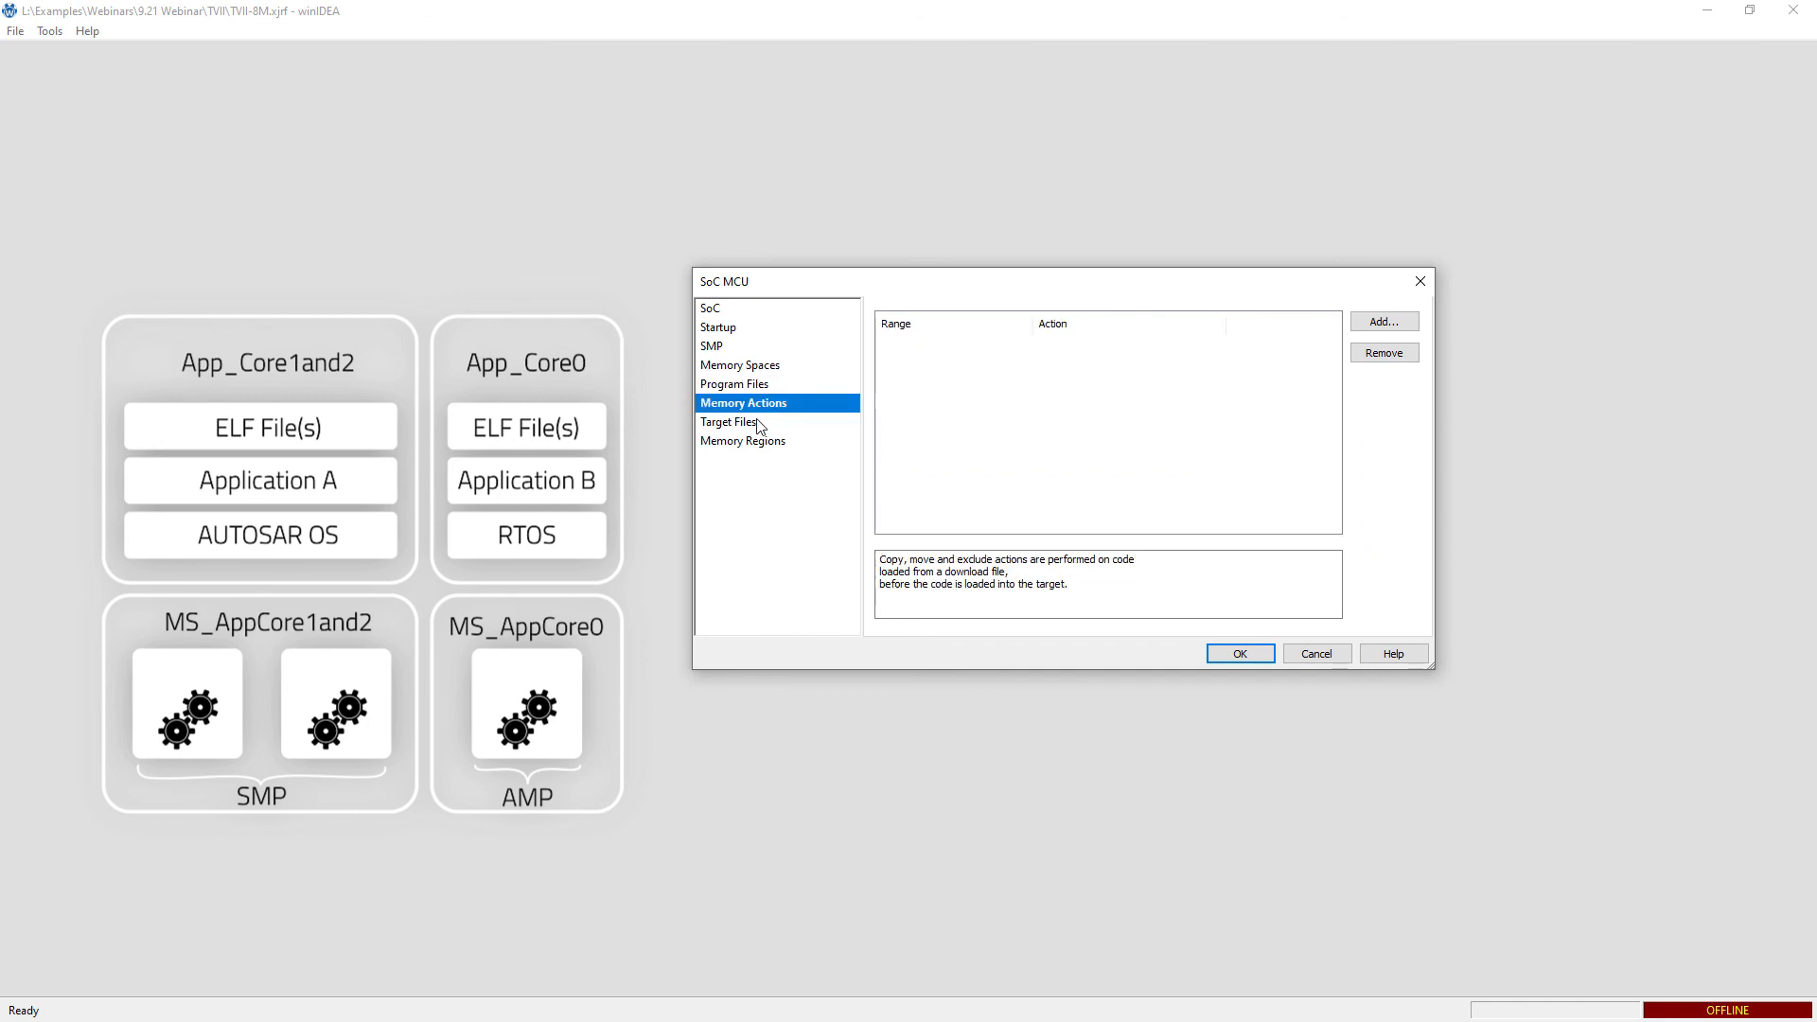
left_click(748, 423)
left_click(753, 444)
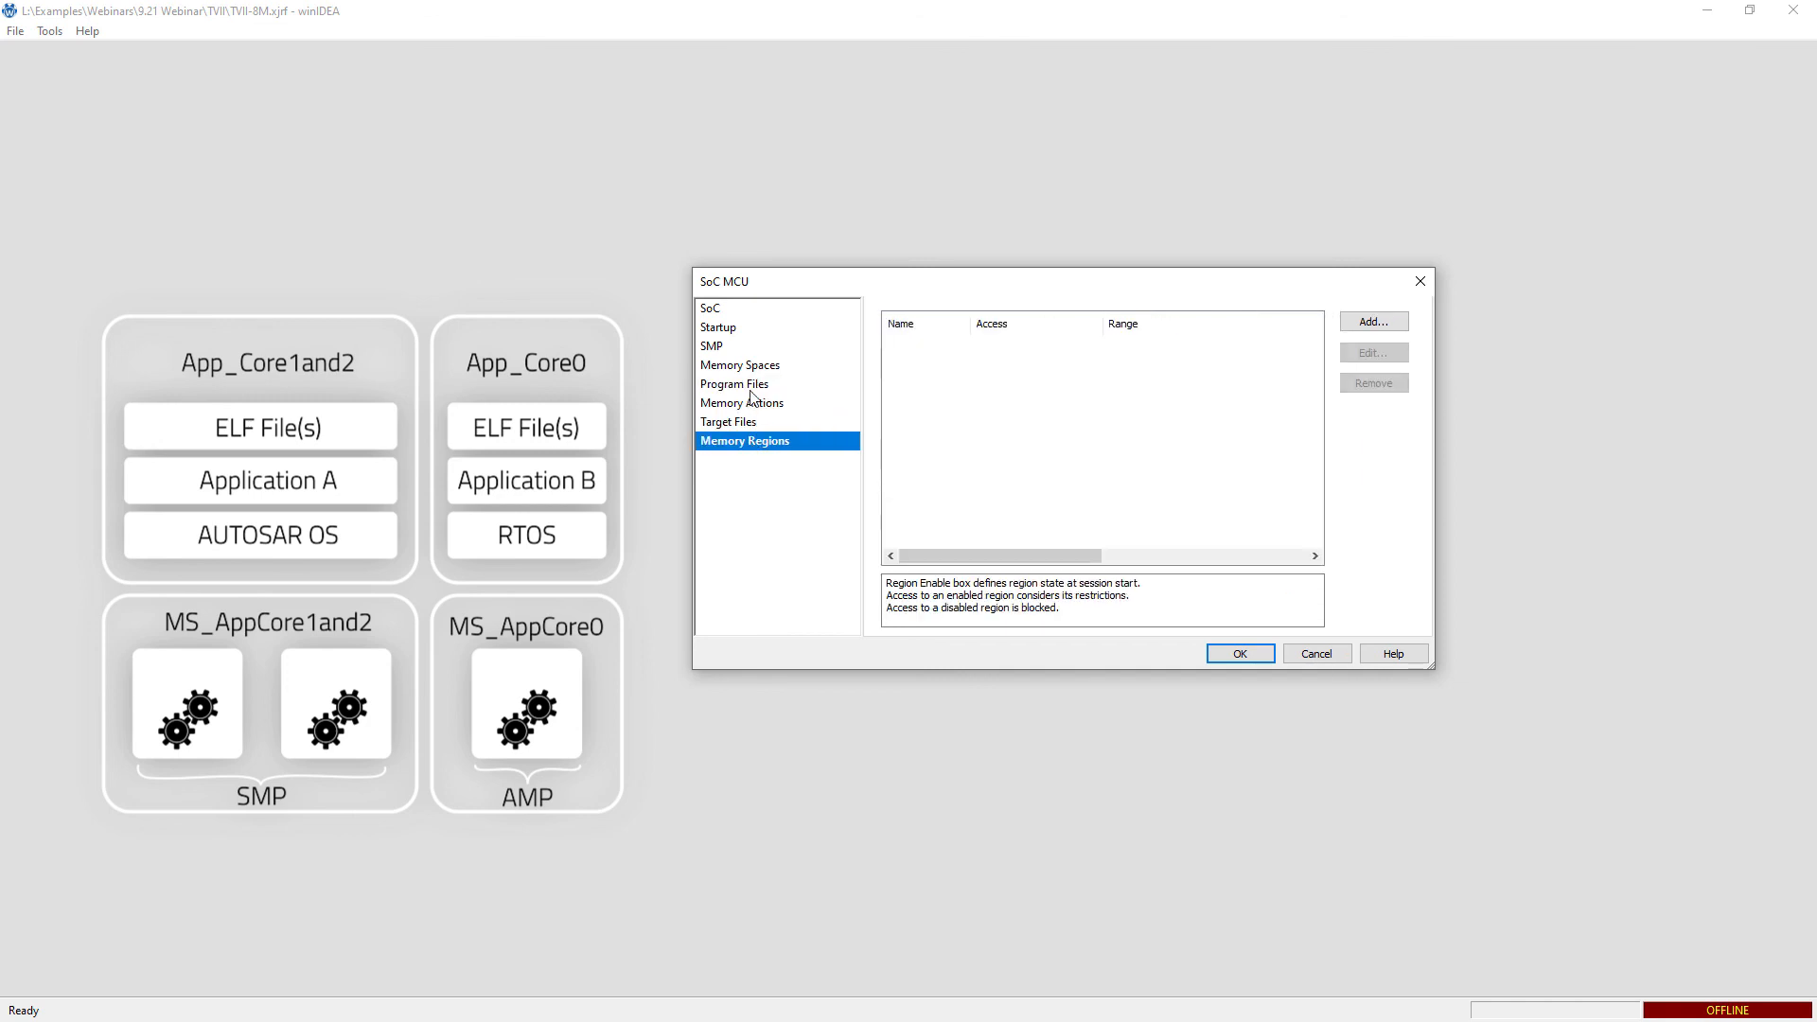
- Set the MCU SoC's probe to System and accept the SoC and session configuration
left_click(719, 309)
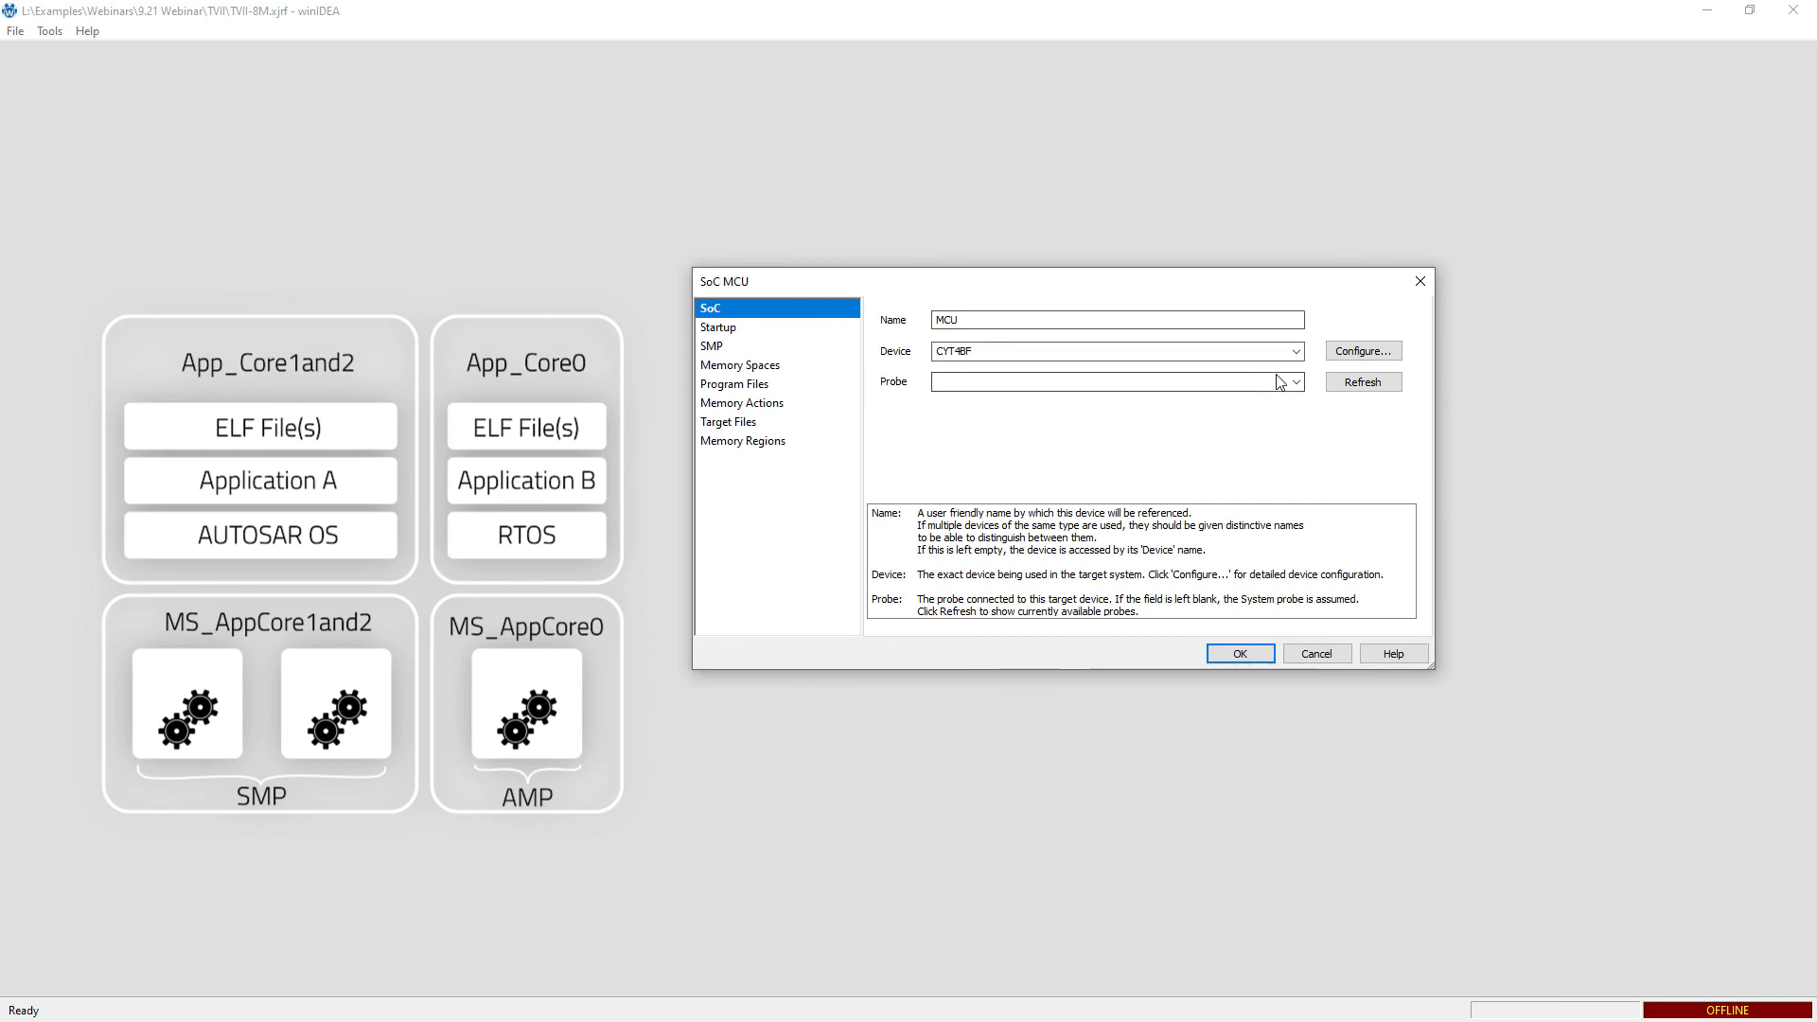
left_click(1296, 382)
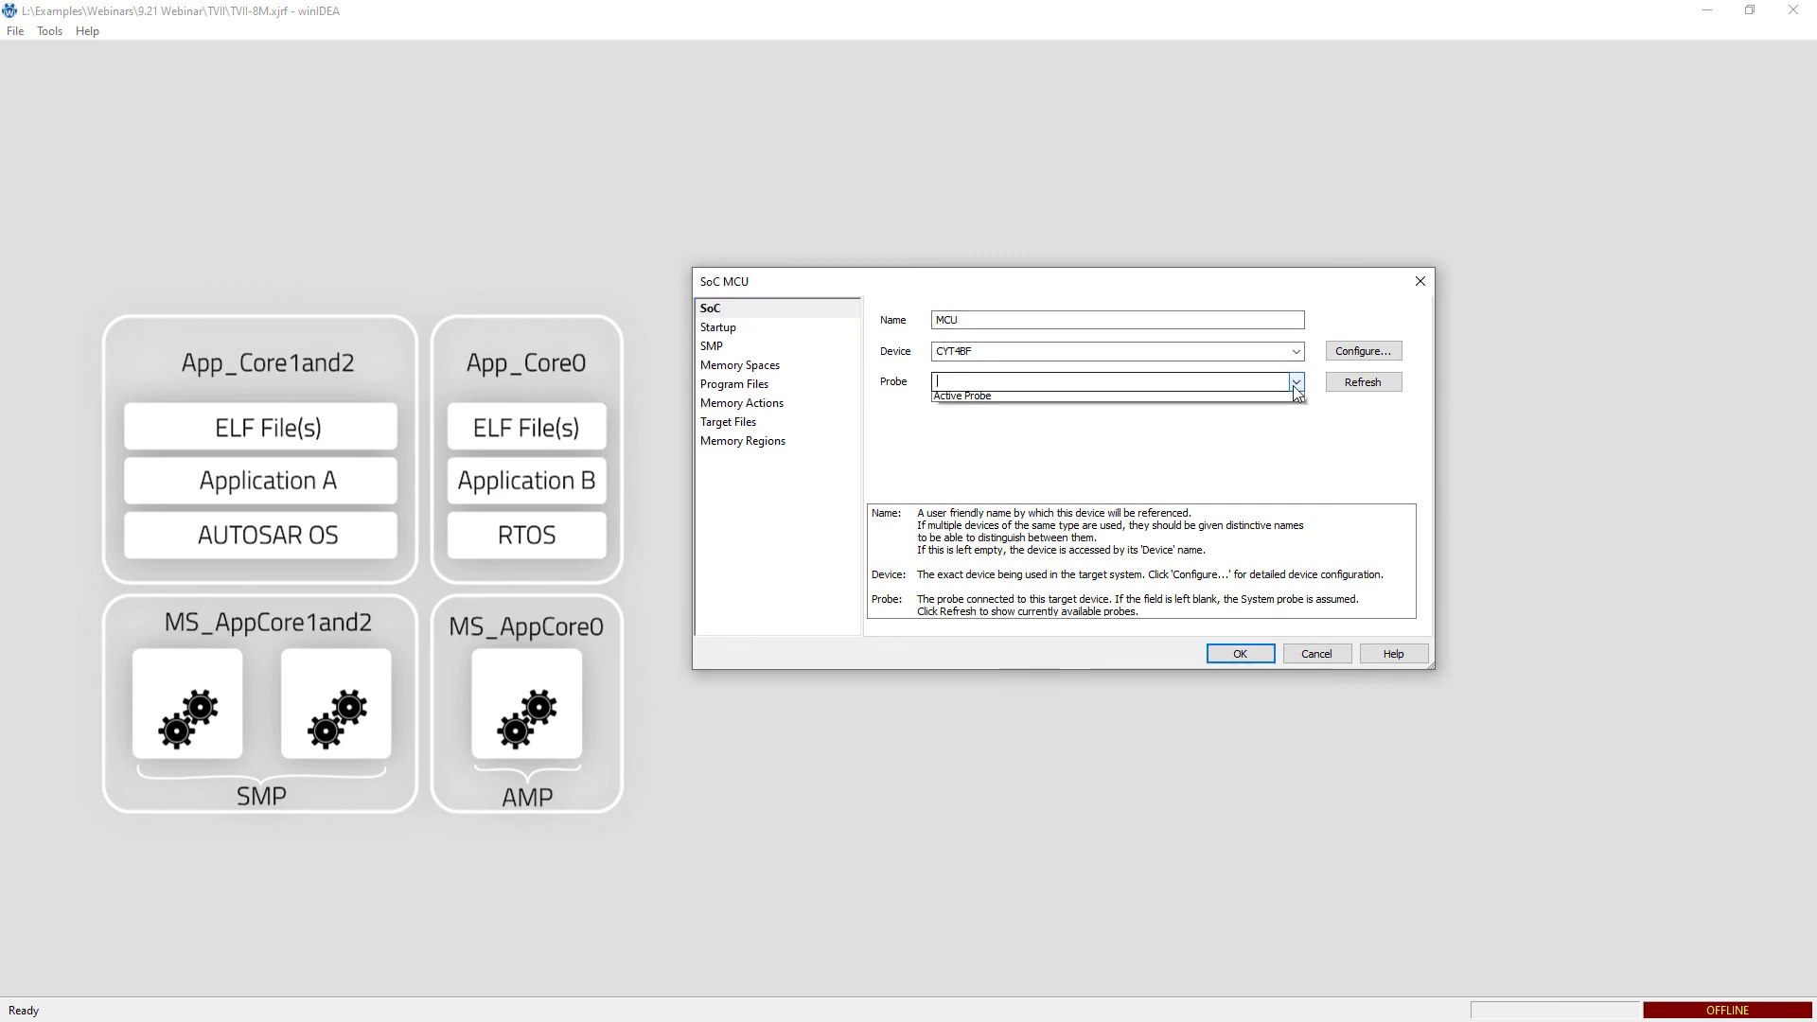
left_click(1062, 399)
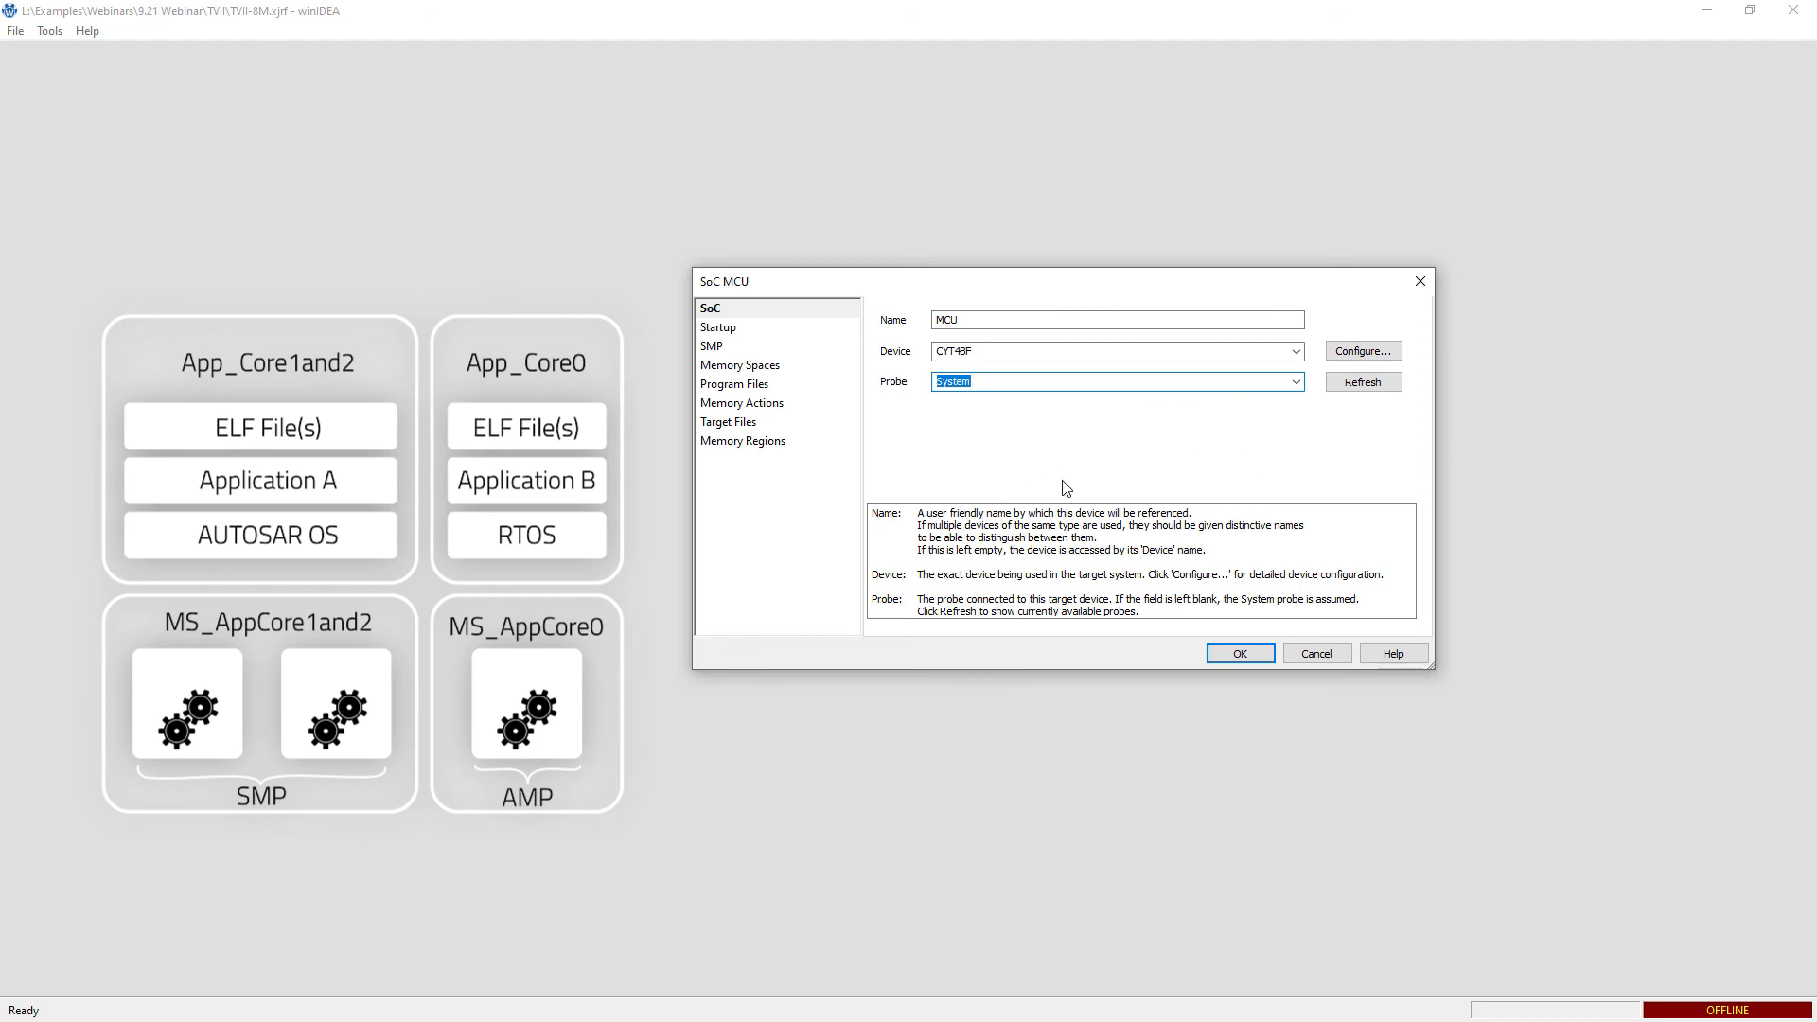
left_click(1256, 655)
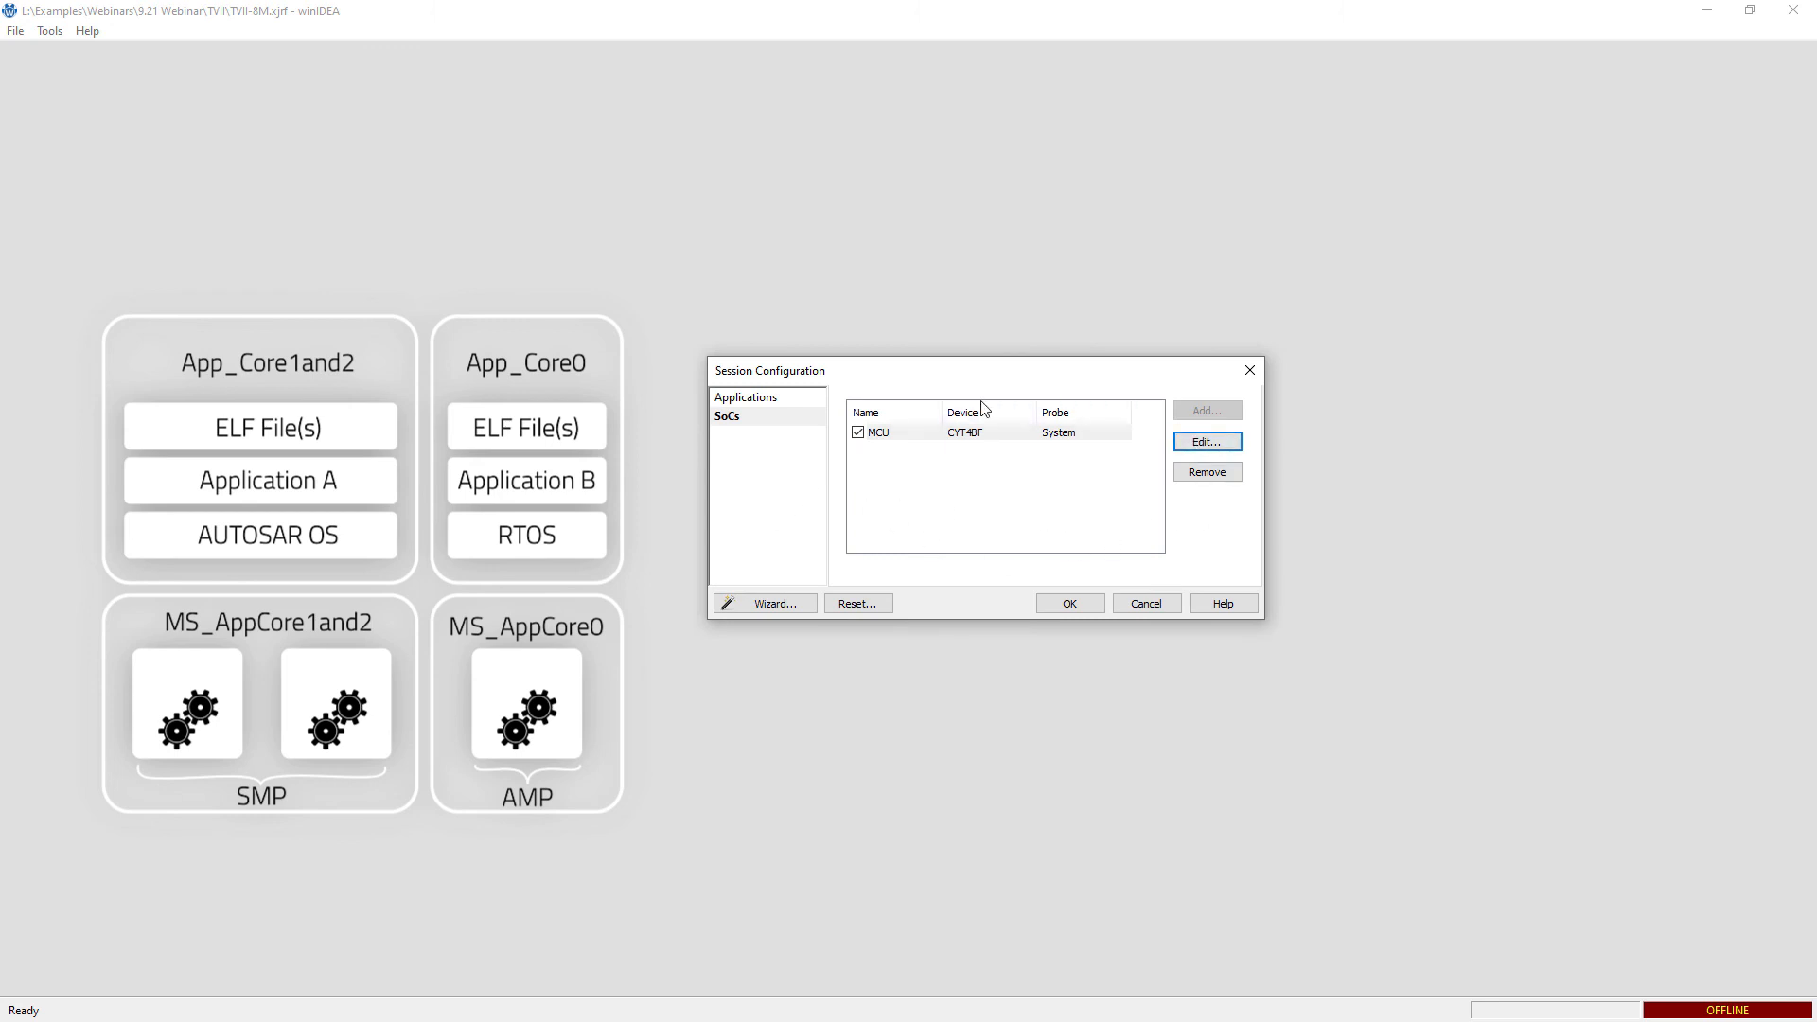
left_click(1070, 606)
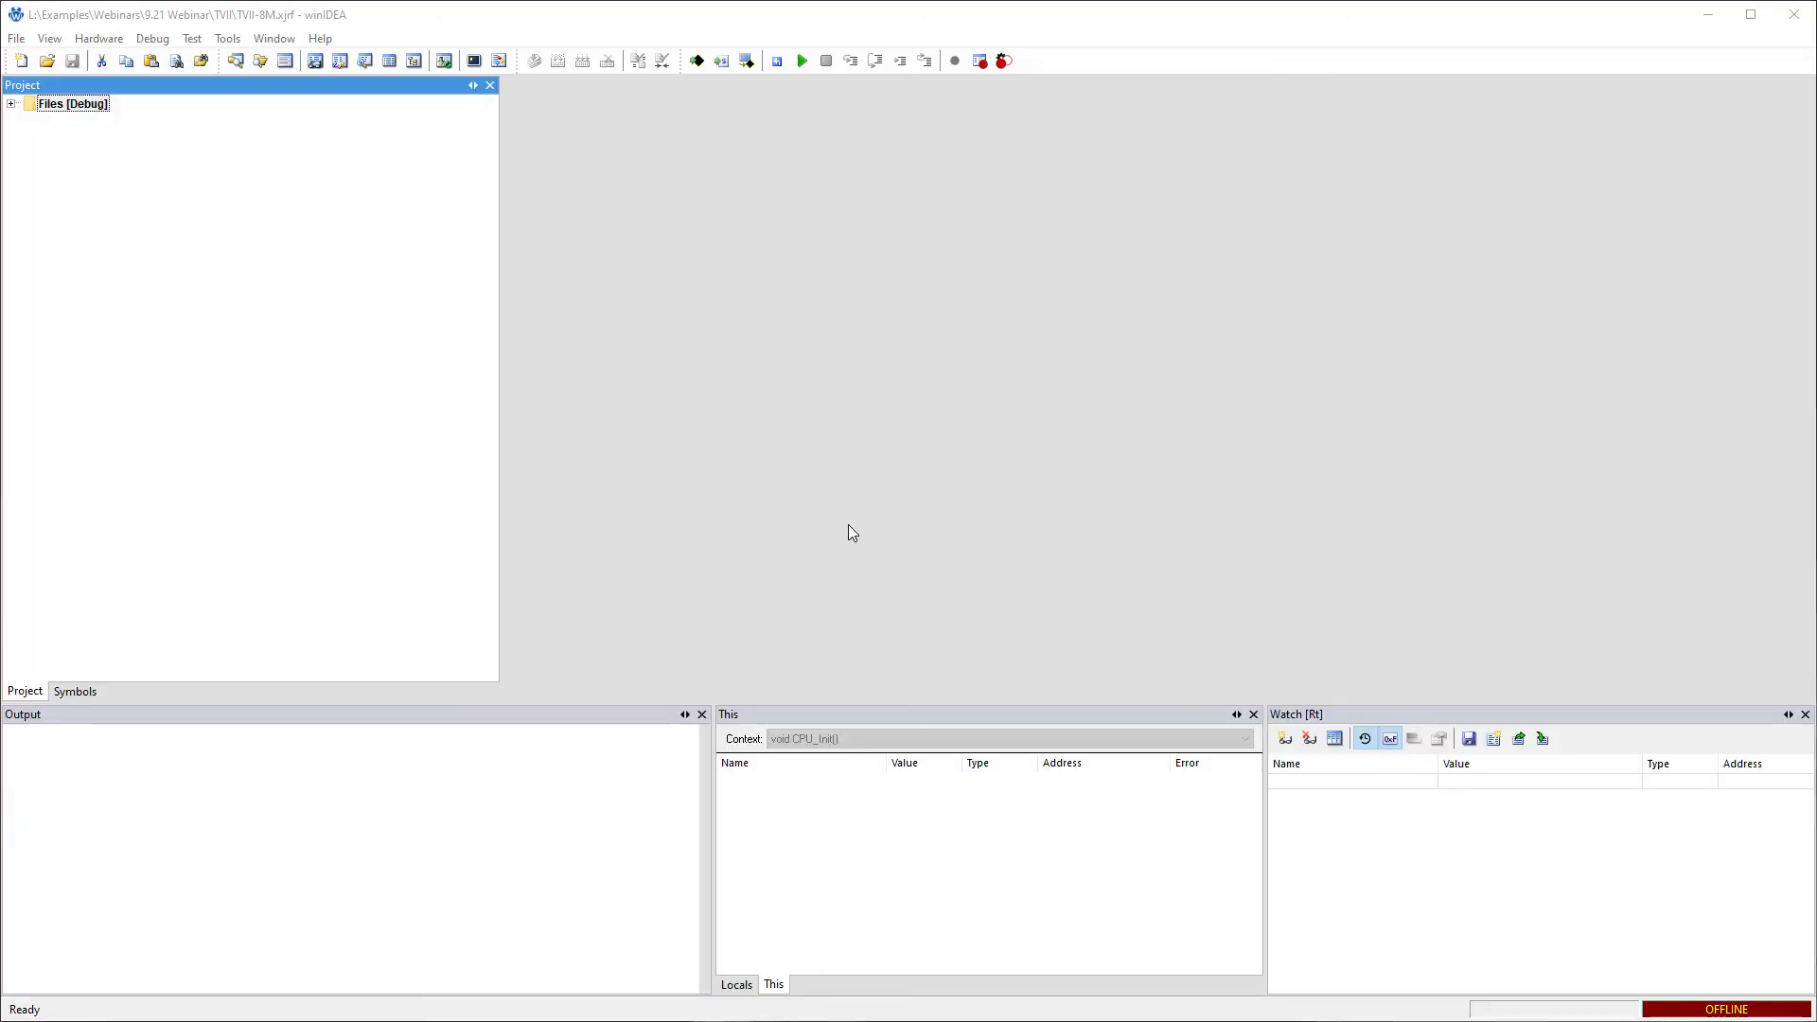
- Download the program files to the target and run the program
left_click(696, 60)
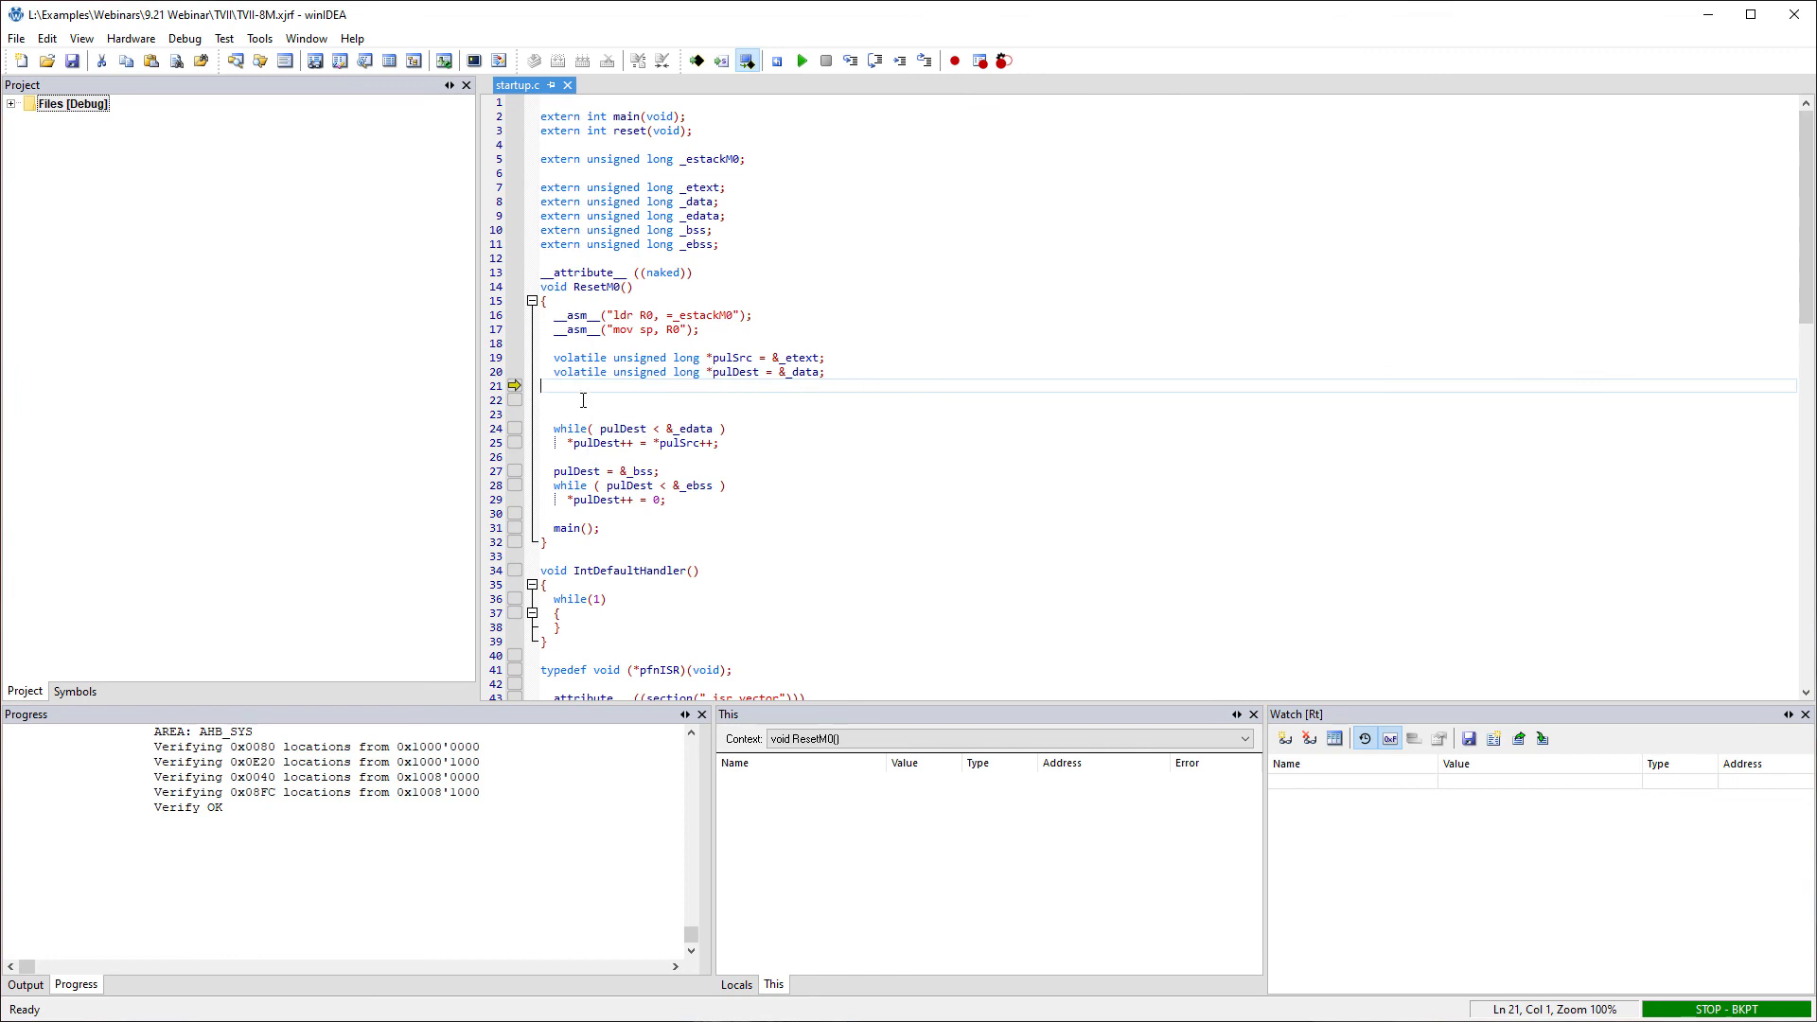
left_click(801, 60)
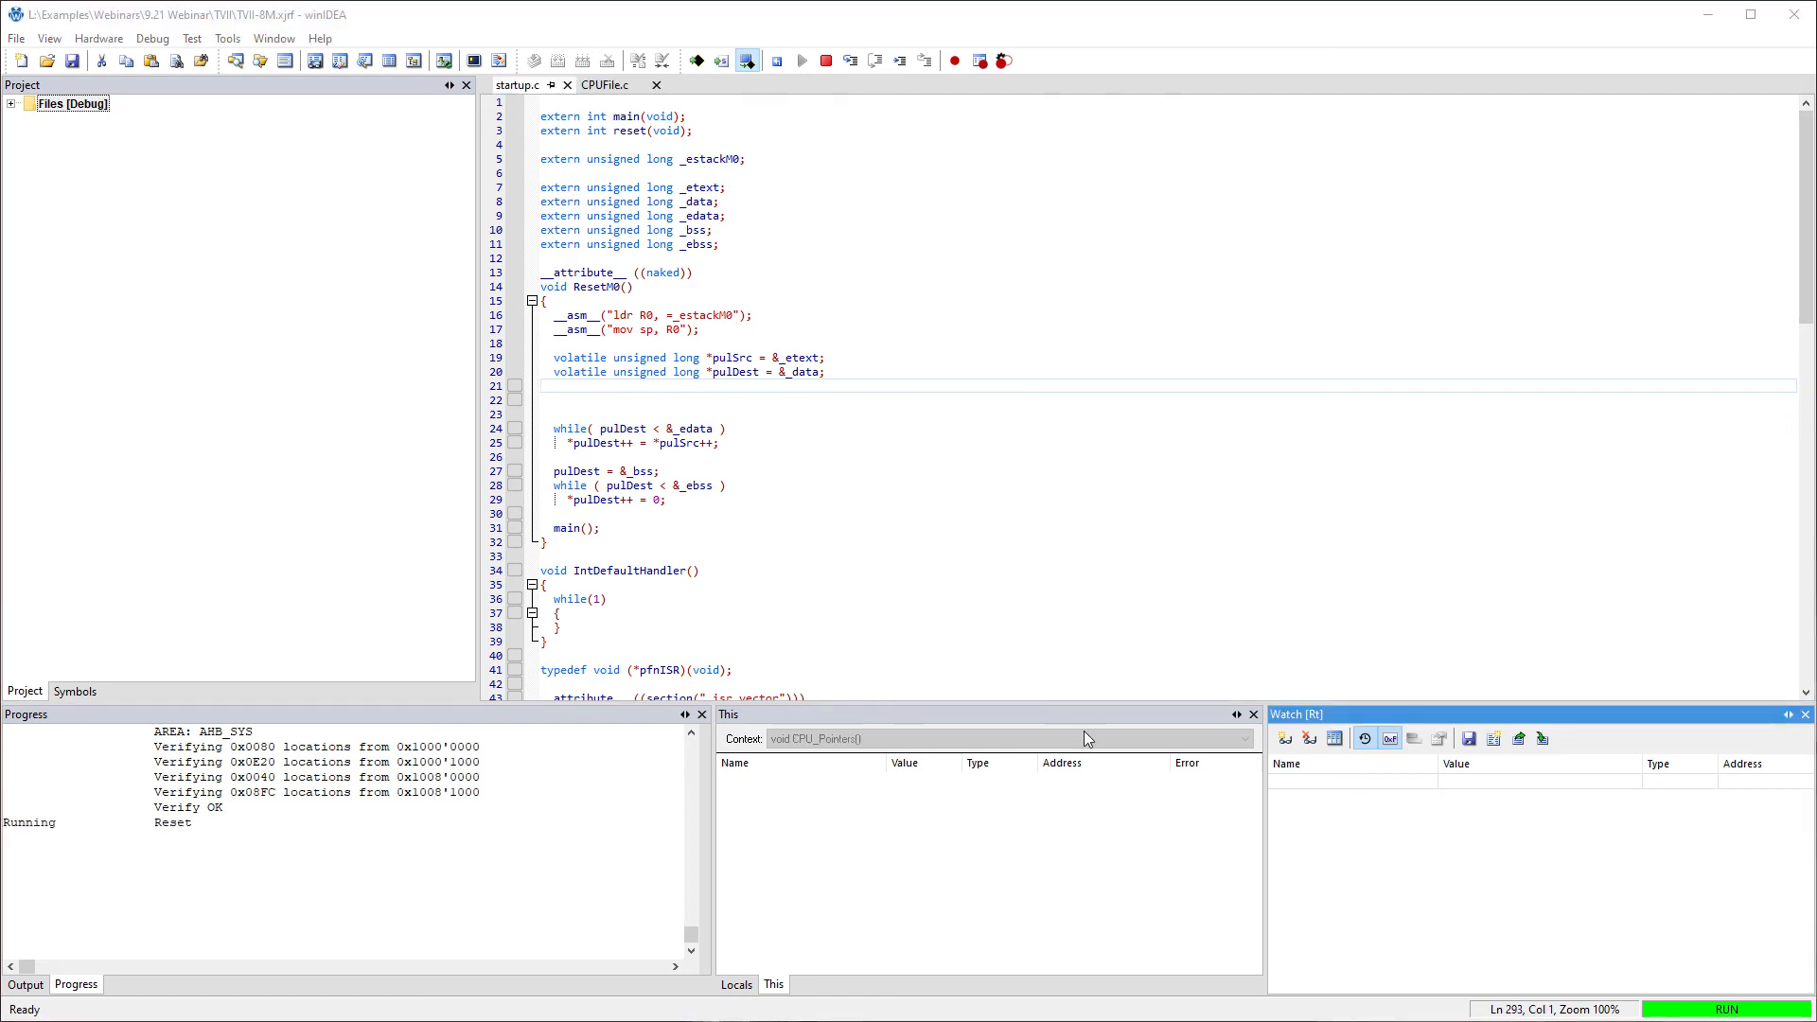
- Add the iCounter variable of App_Core0/MS_AppCore0 to the watch list and stop the running program
left_click(1285, 739)
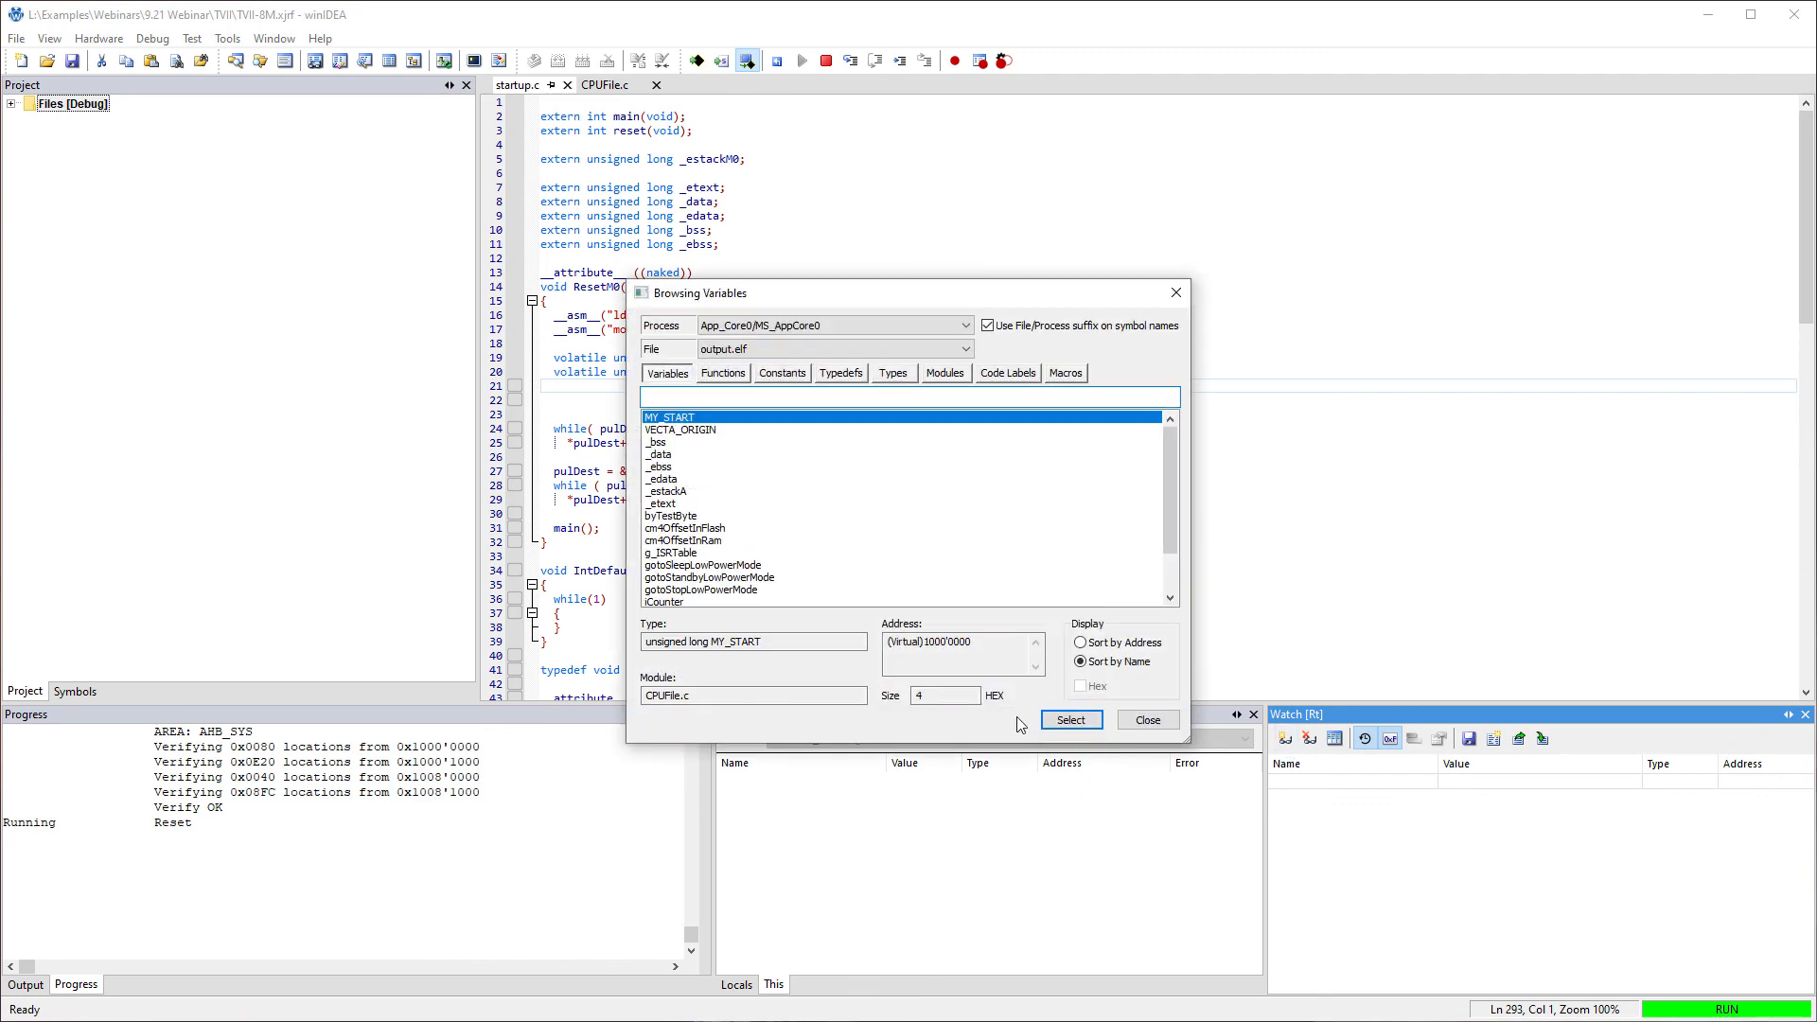
left_click(680, 601)
left_click(1070, 720)
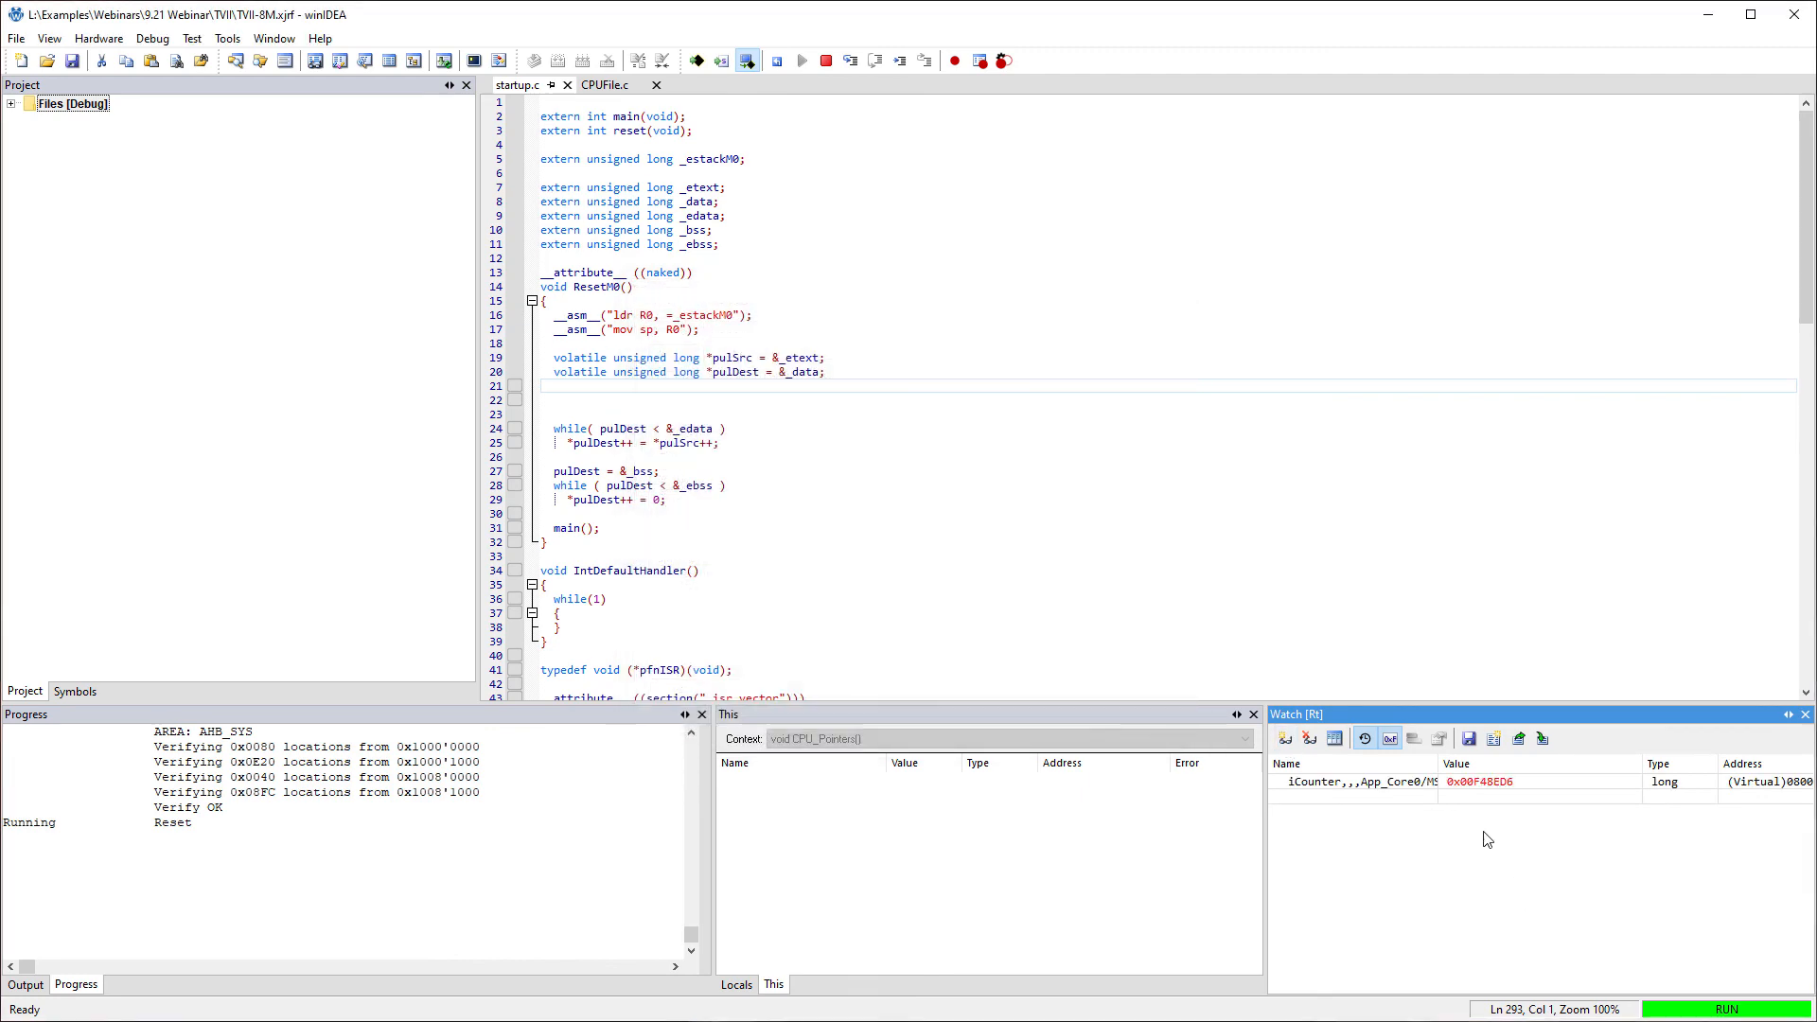
left_click(827, 63)
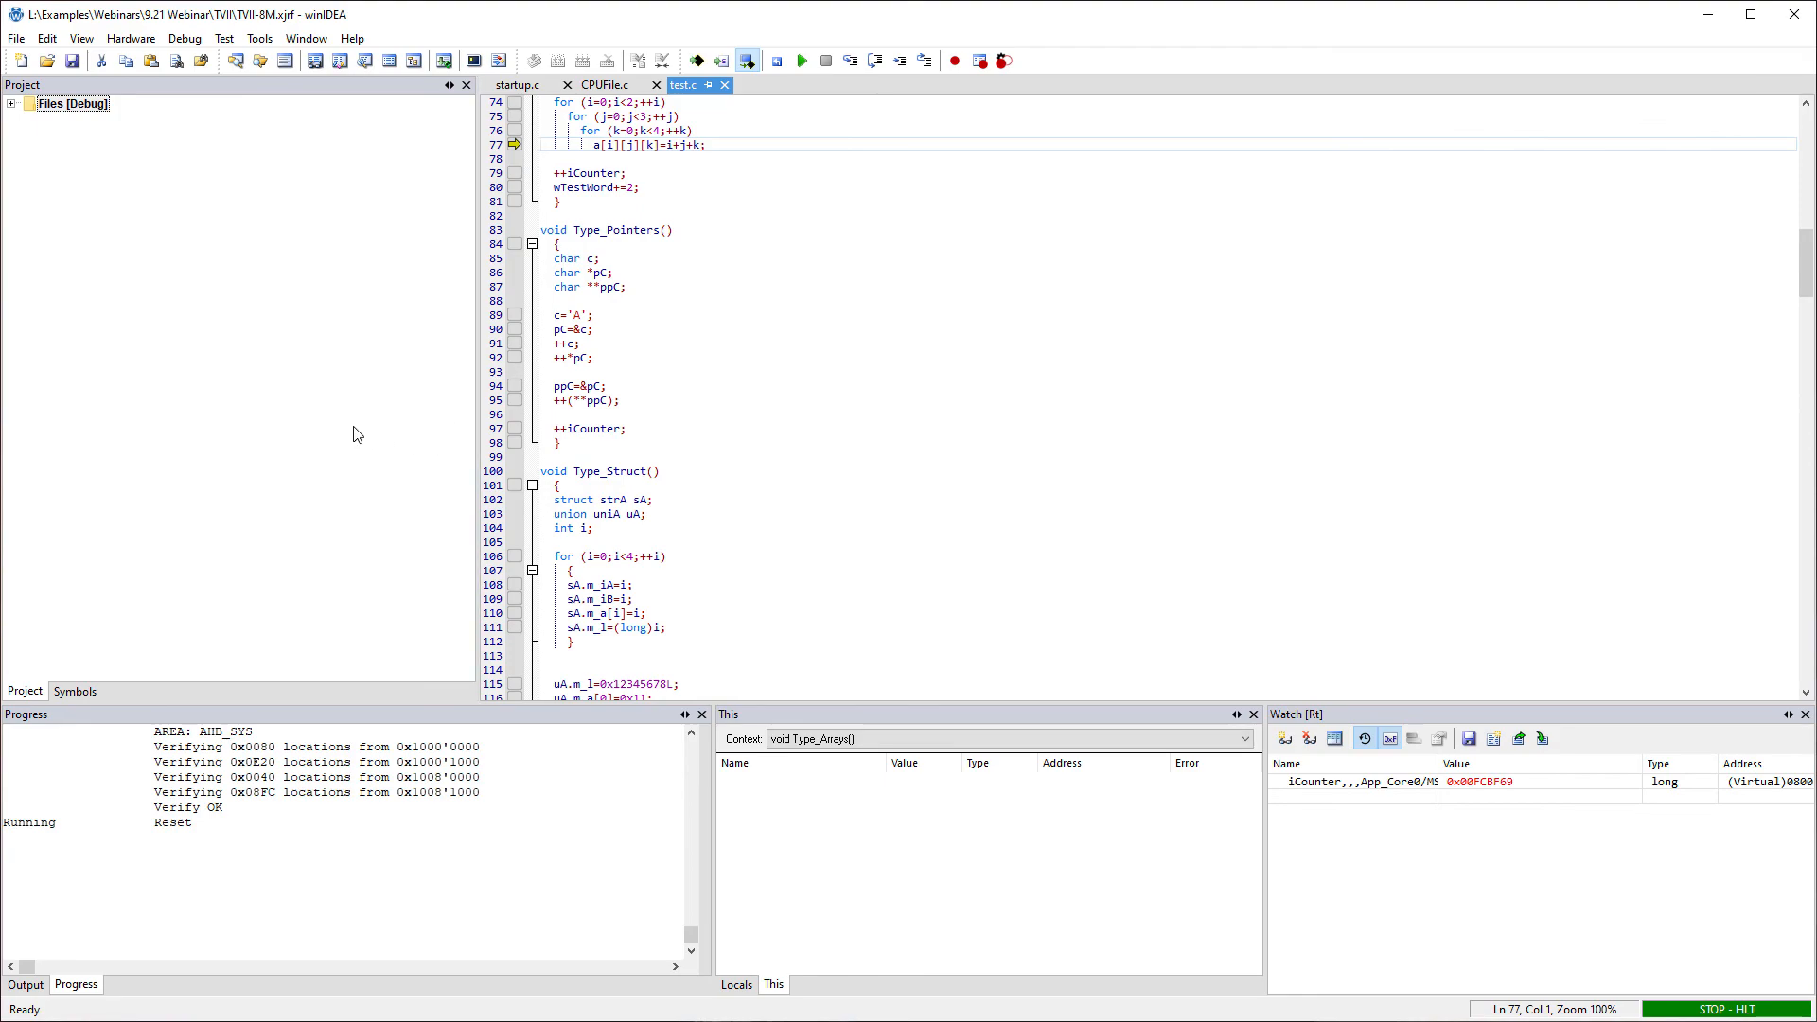